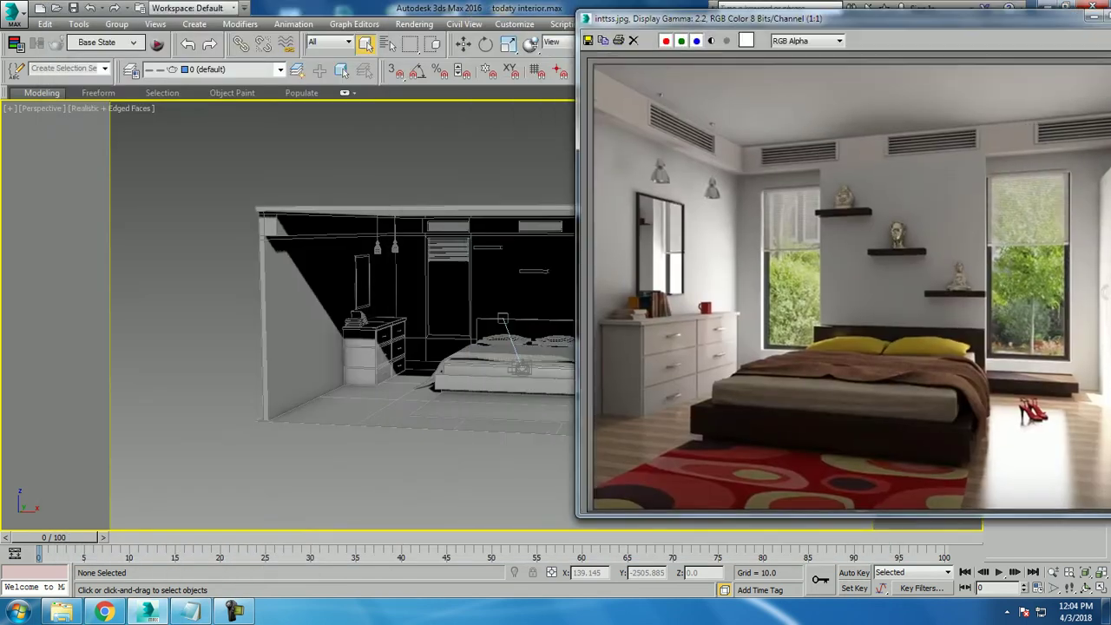
Zoom and orbit onto the bed, nightstand and wall, move the inttss.jpg render aside, and open Rendering.
left_click(495, 318)
scroll(496, 319, "up", 4)
middle_click_drag(495, 318, 527, 334, "alt")
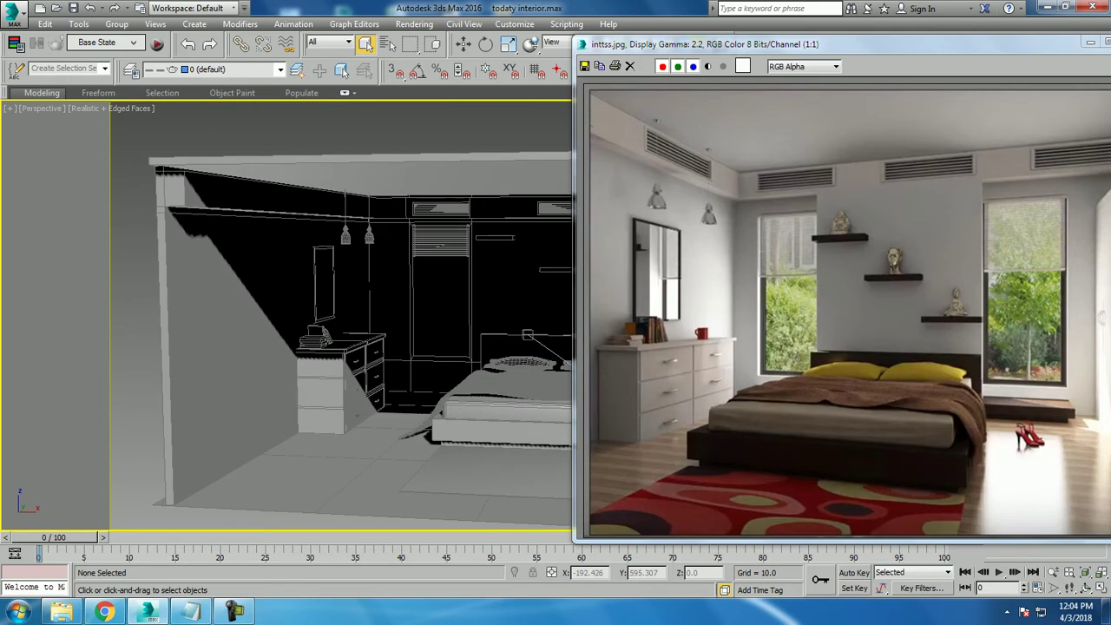
left_click_drag(781, 43, 889, 93)
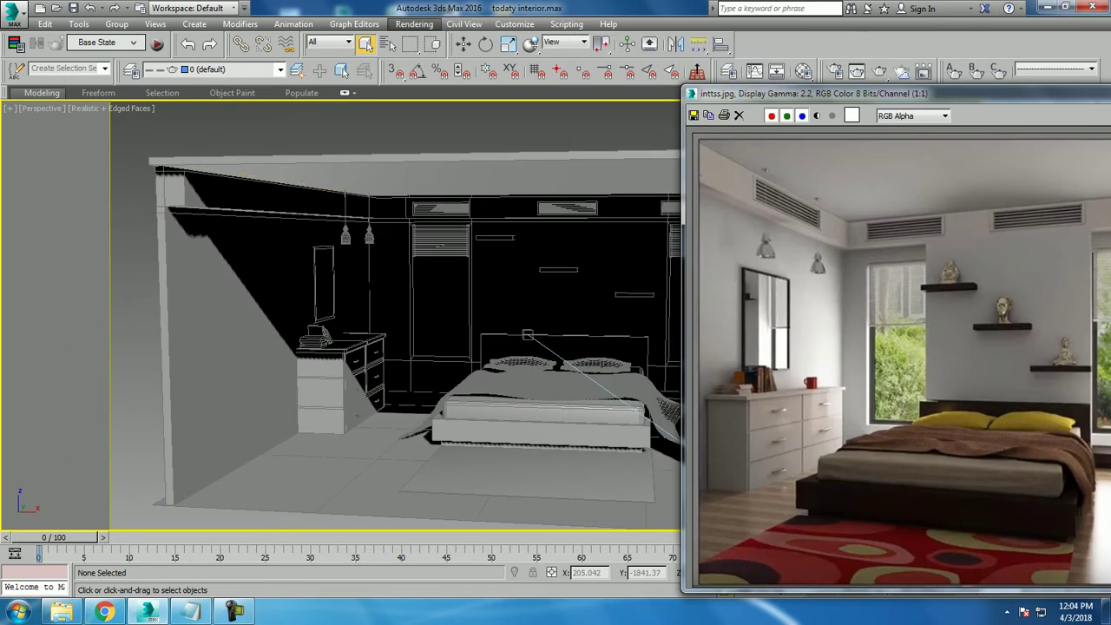
left_click(414, 24)
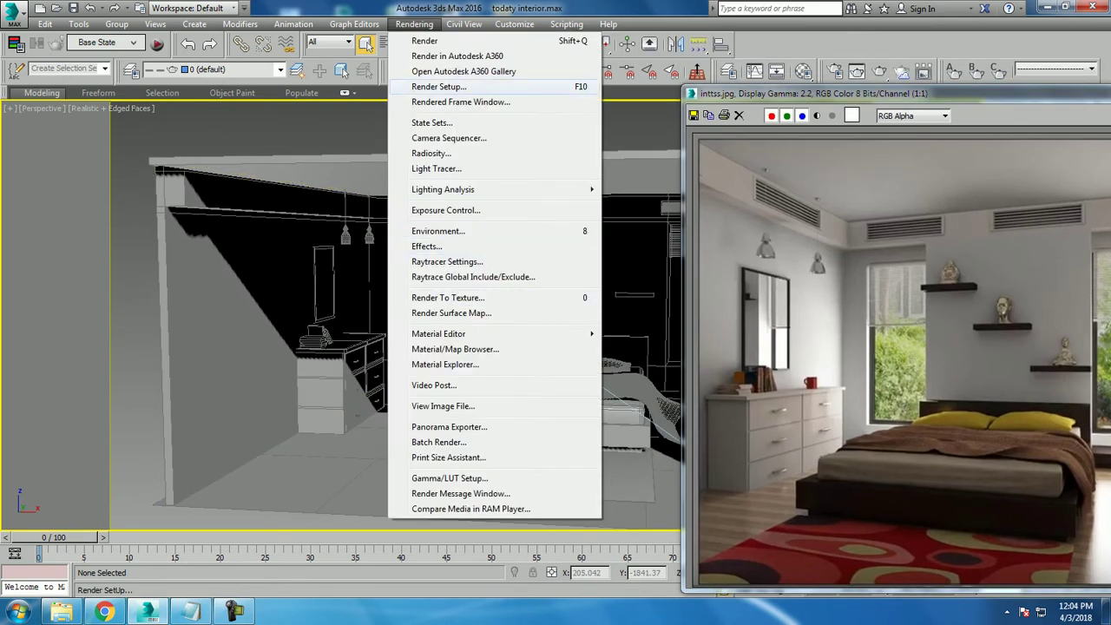
Set the production renderer to V-Ray Adv 3.30.05 in Render Setup.
left_click(439, 87)
left_click(360, 79)
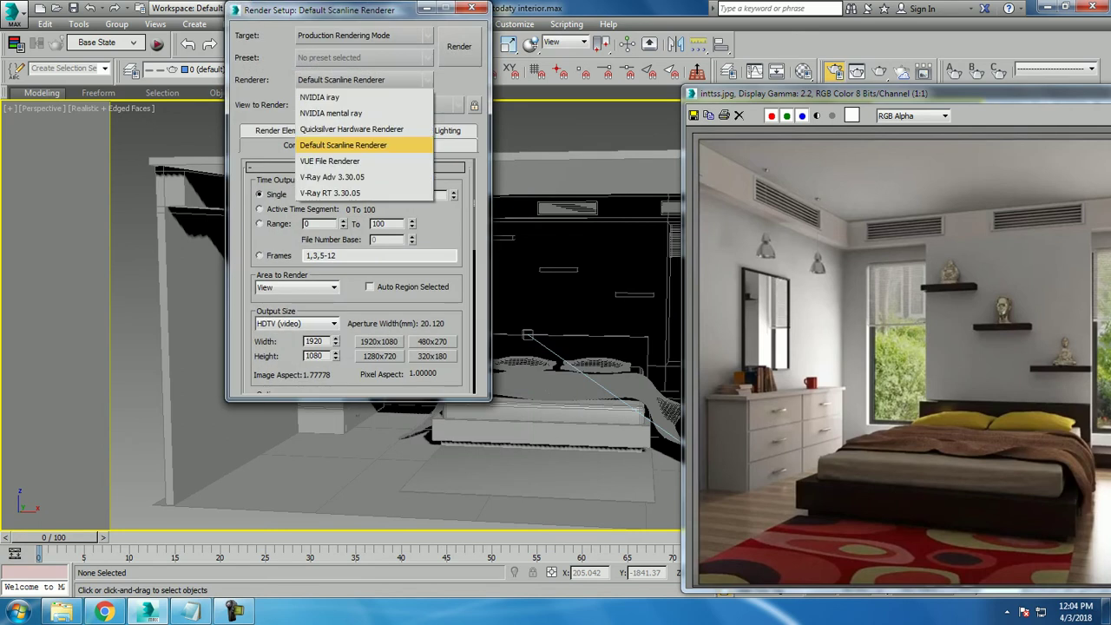
left_click(333, 177)
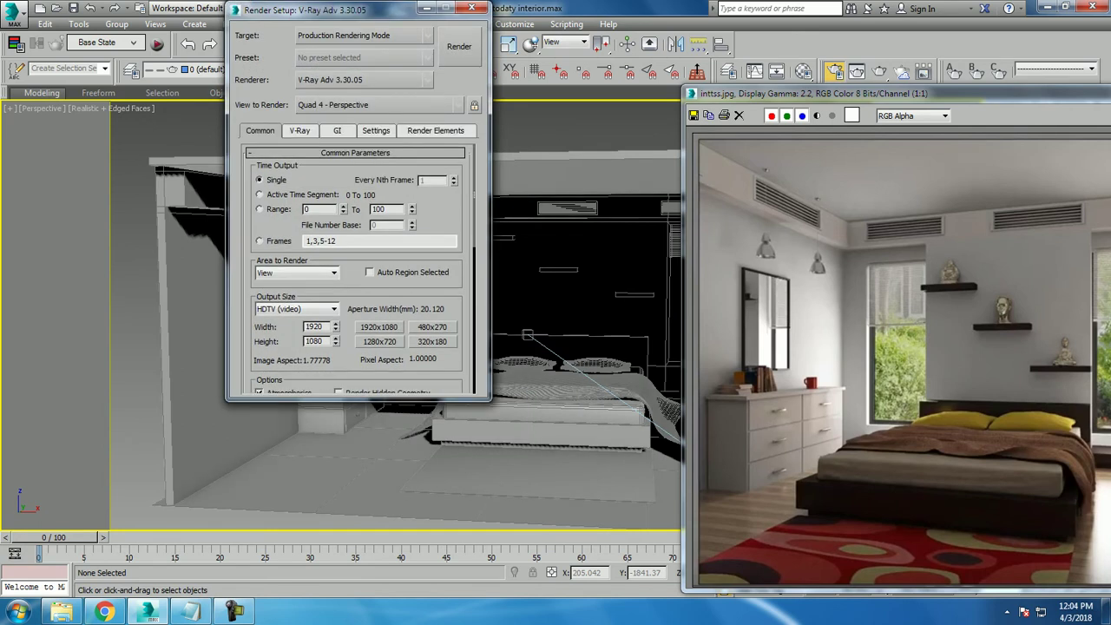
scroll(356, 269, "down", 3)
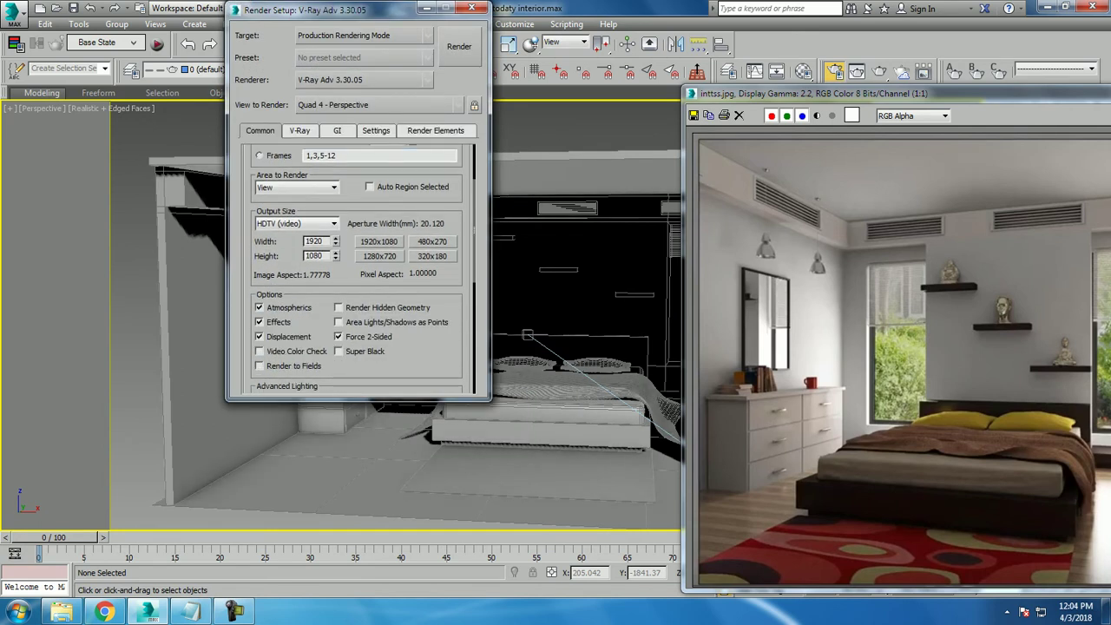
left_click(471, 8)
Select the room shell object, orbit the view, and open the Material Editor.
left_click(243, 277)
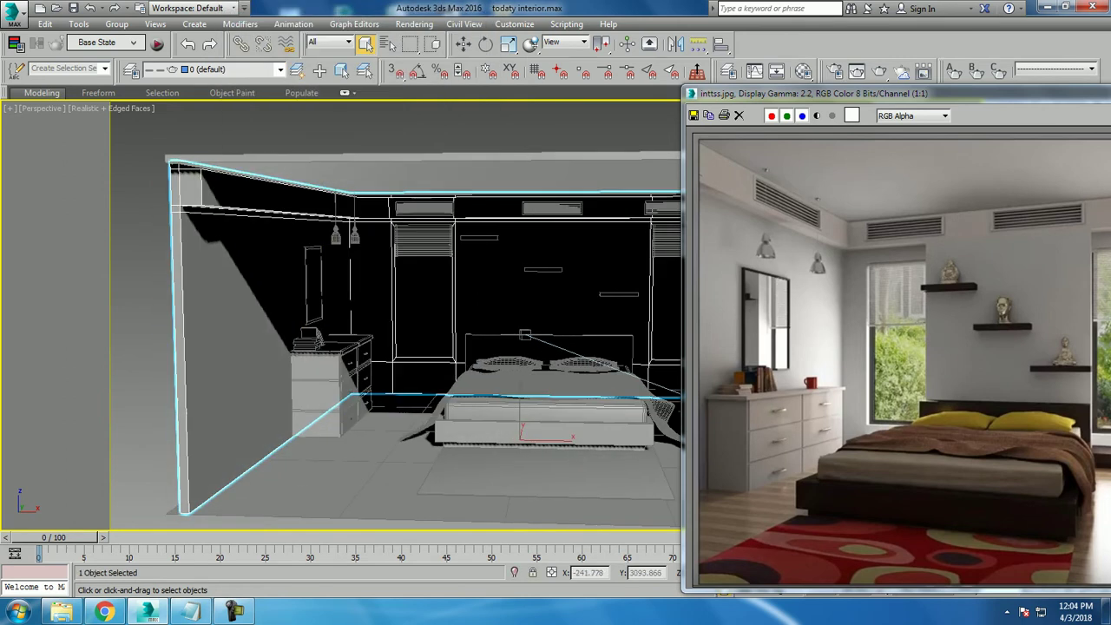
middle_click_drag(390, 347, 330, 347, "alt")
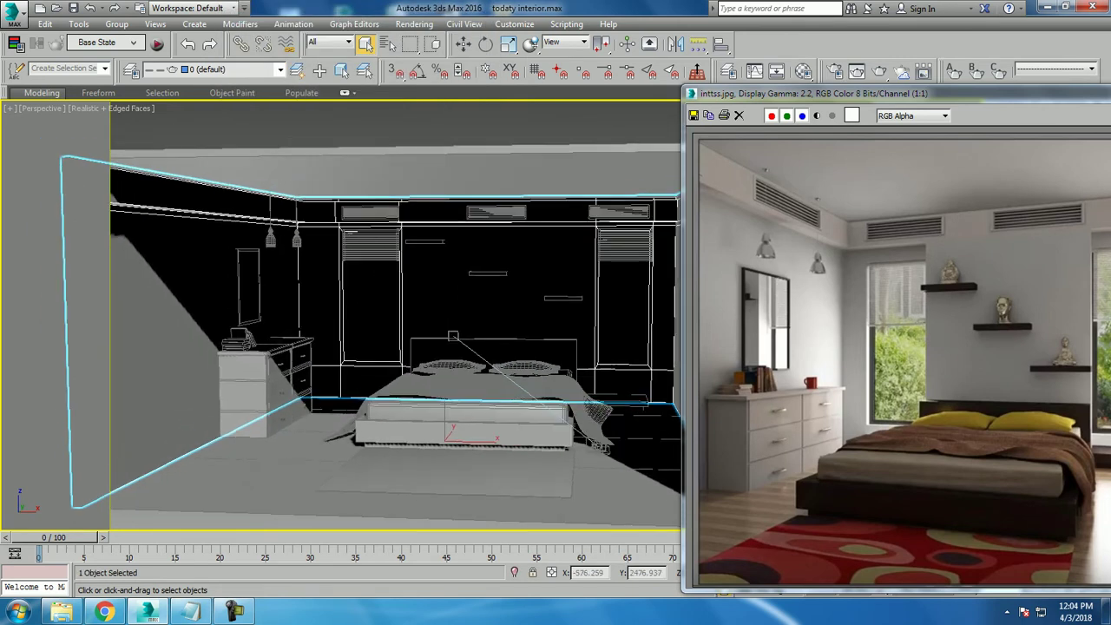
left_click(803, 71)
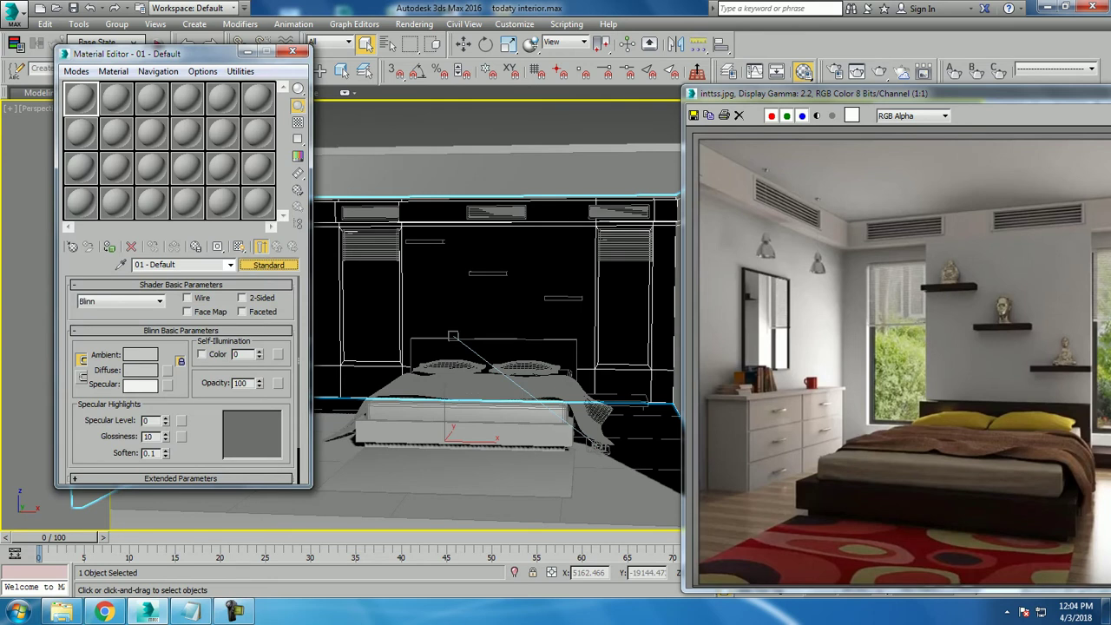
Change the first material's type from Standard to VRayMtl.
left_click(268, 265)
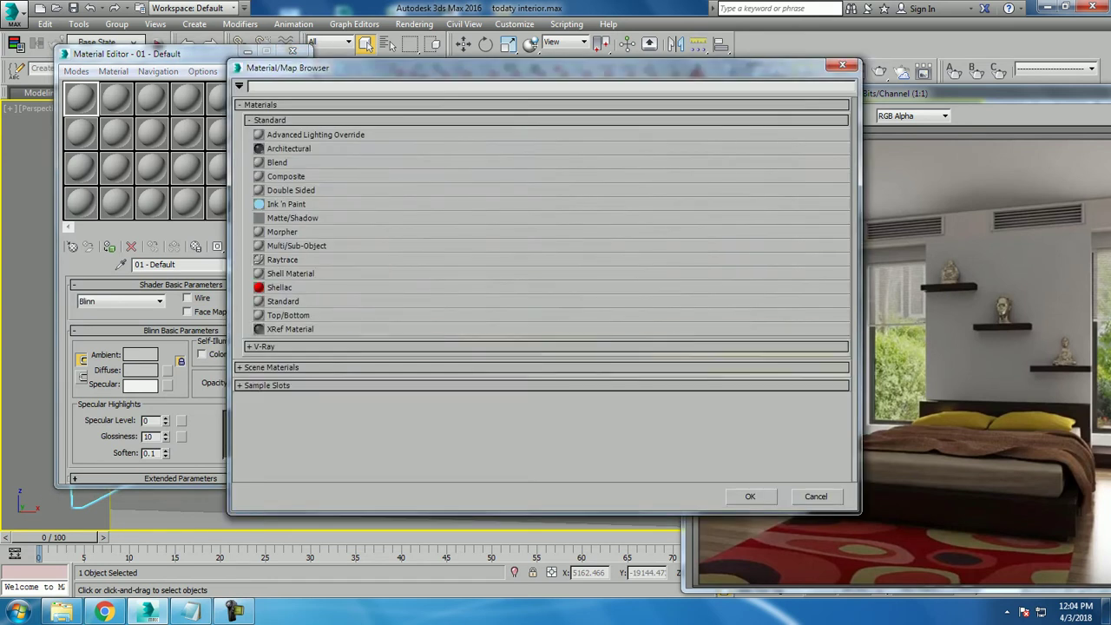
left_click(269, 346)
scroll(547, 390, "down", 3)
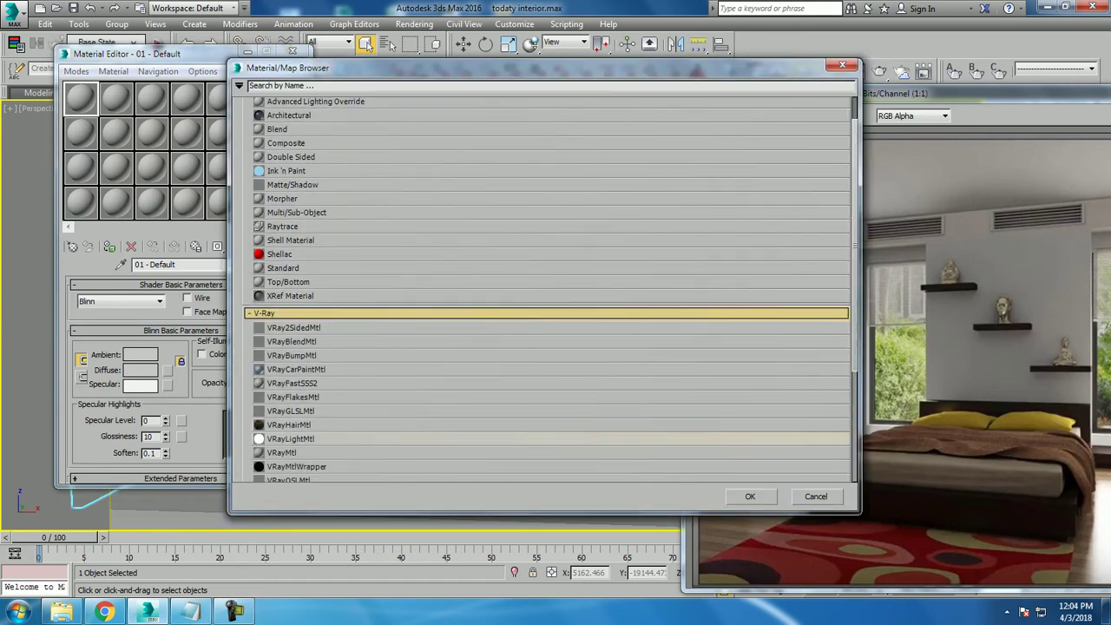
double_click(295, 446)
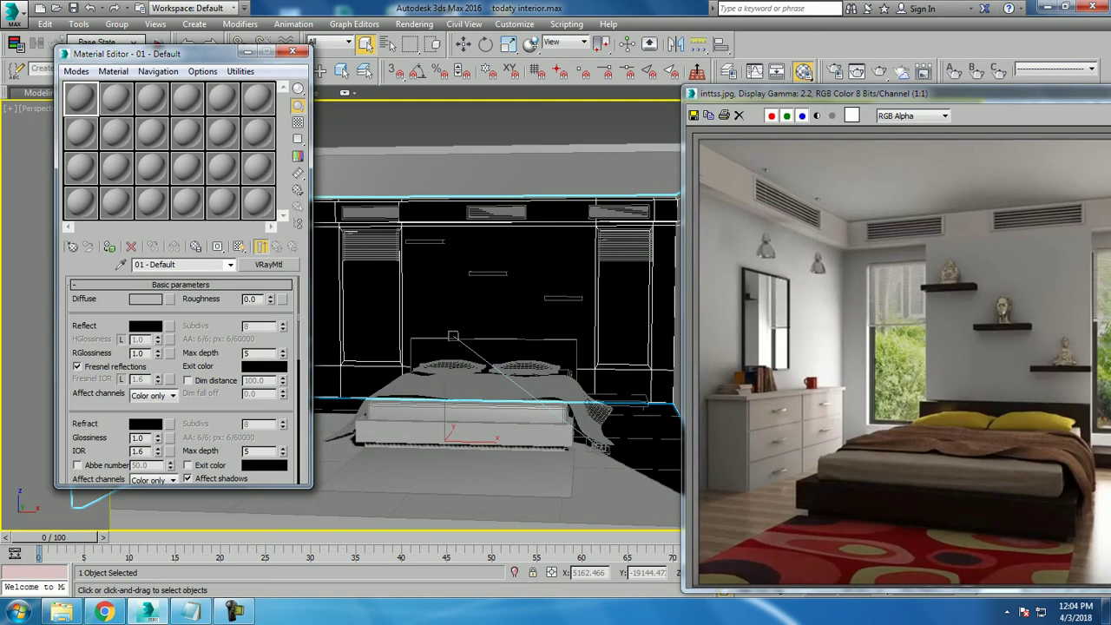
Add a Bitmap diffuse map and browse to the F:\data0\texttt texture folder.
left_click(168, 299)
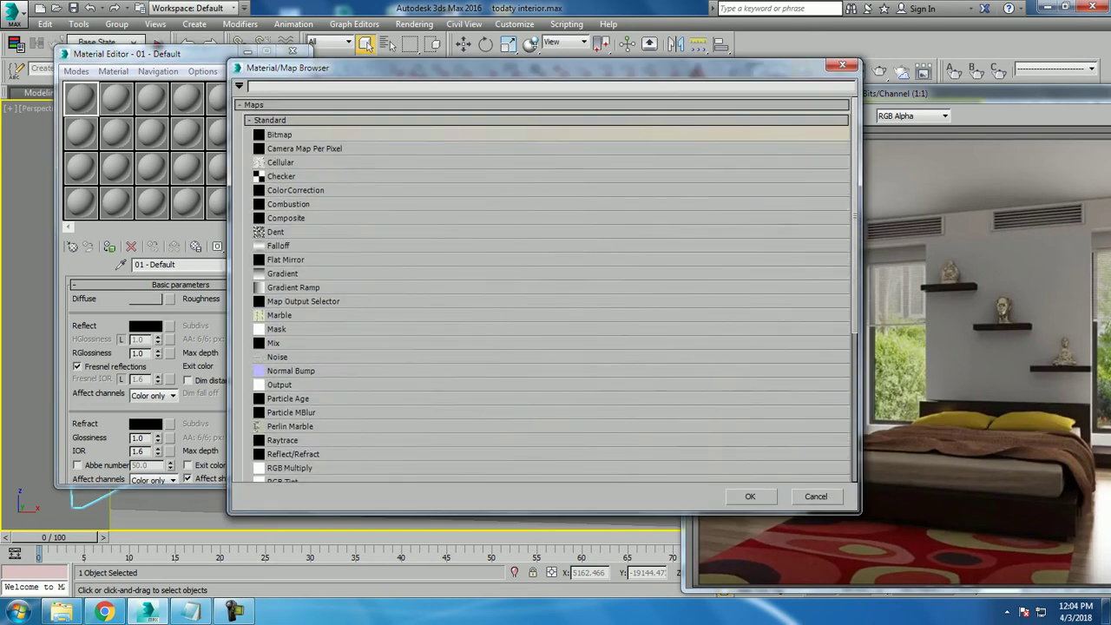
double_click(279, 135)
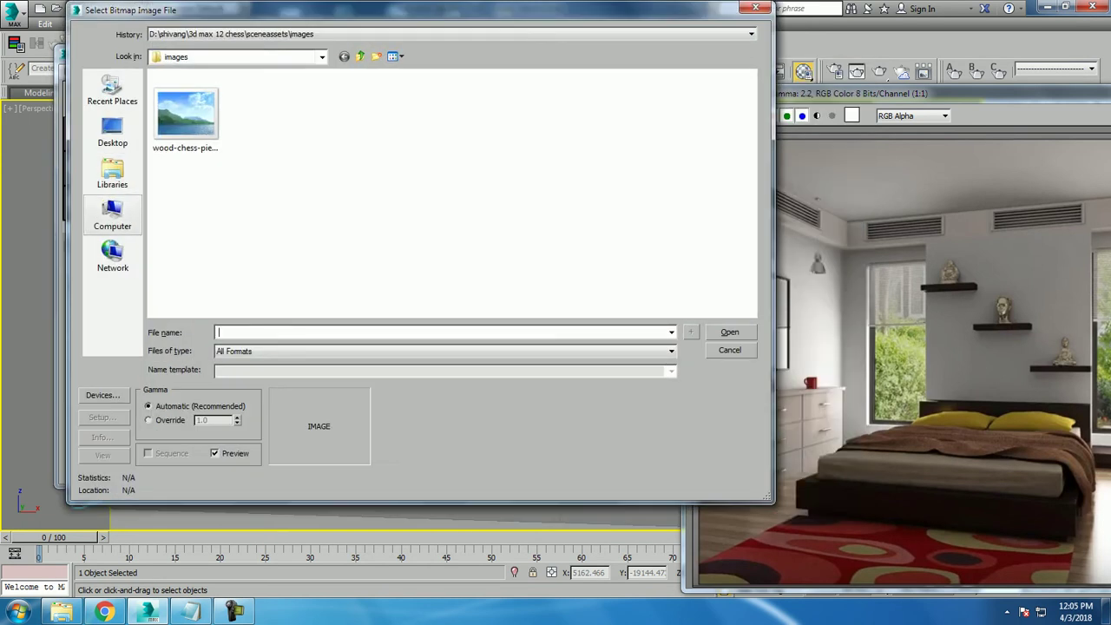
left_click(112, 132)
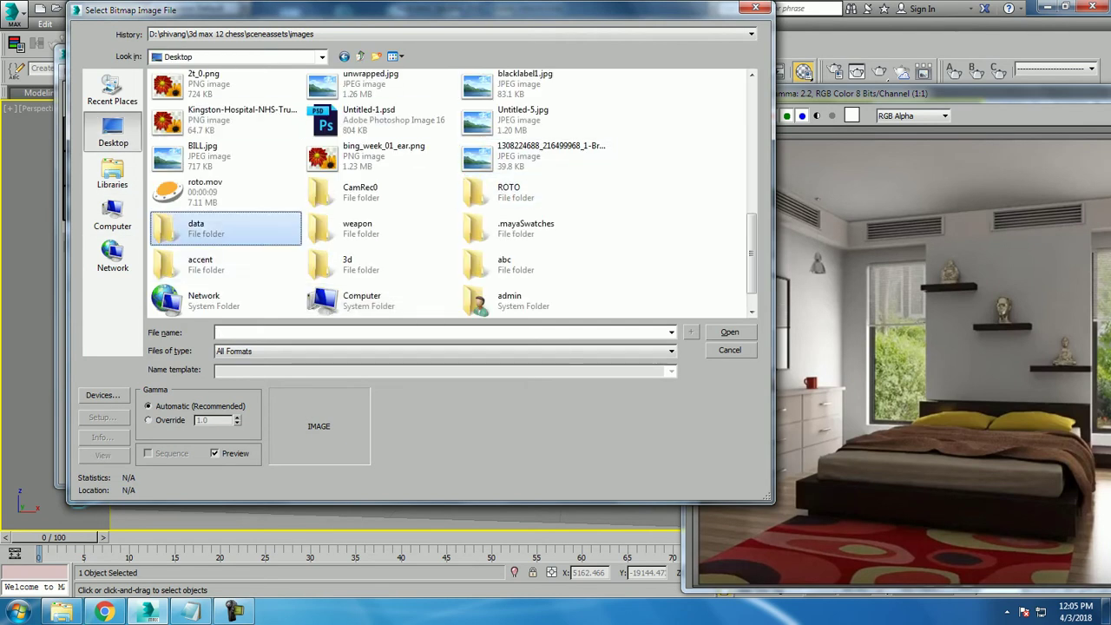
left_click(113, 217)
double_click(379, 156)
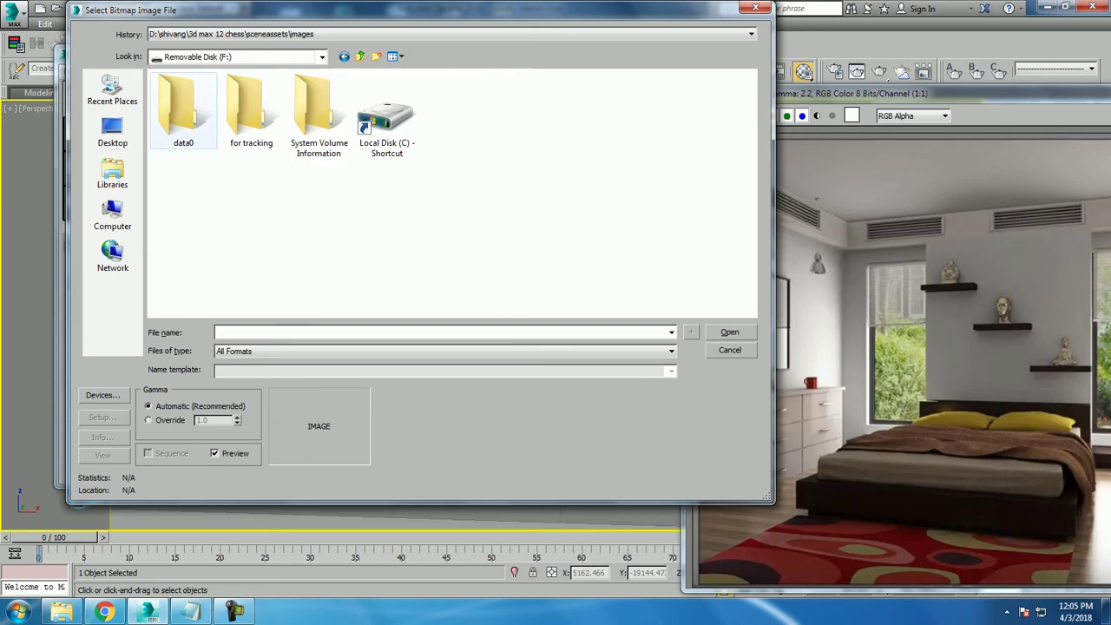
double_click(183, 109)
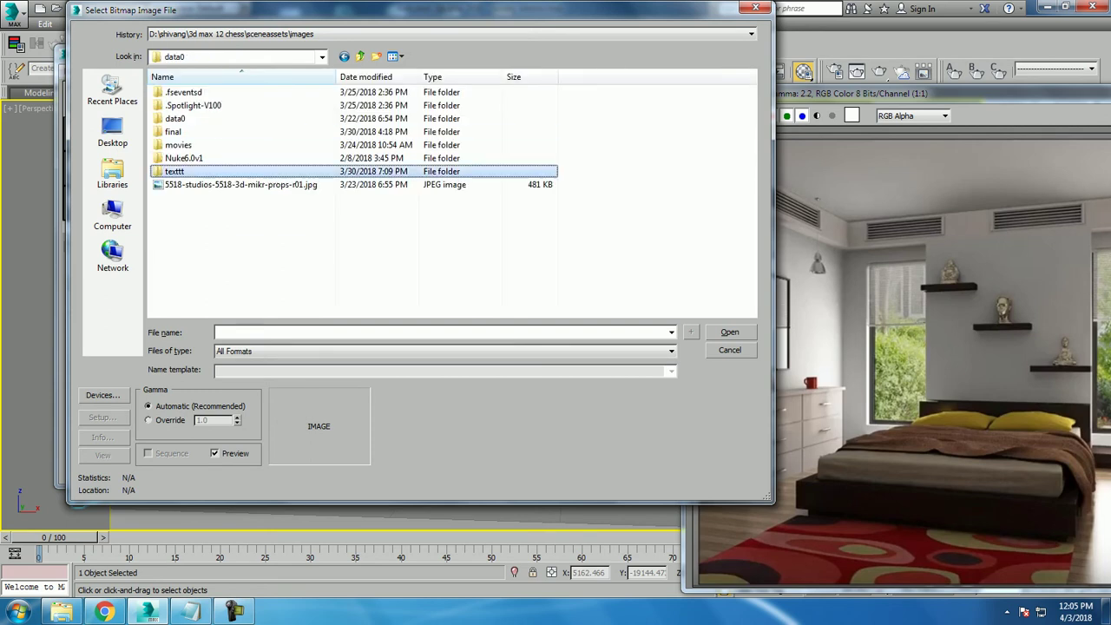
double_click(216, 171)
left_click(207, 92)
right_click(207, 92)
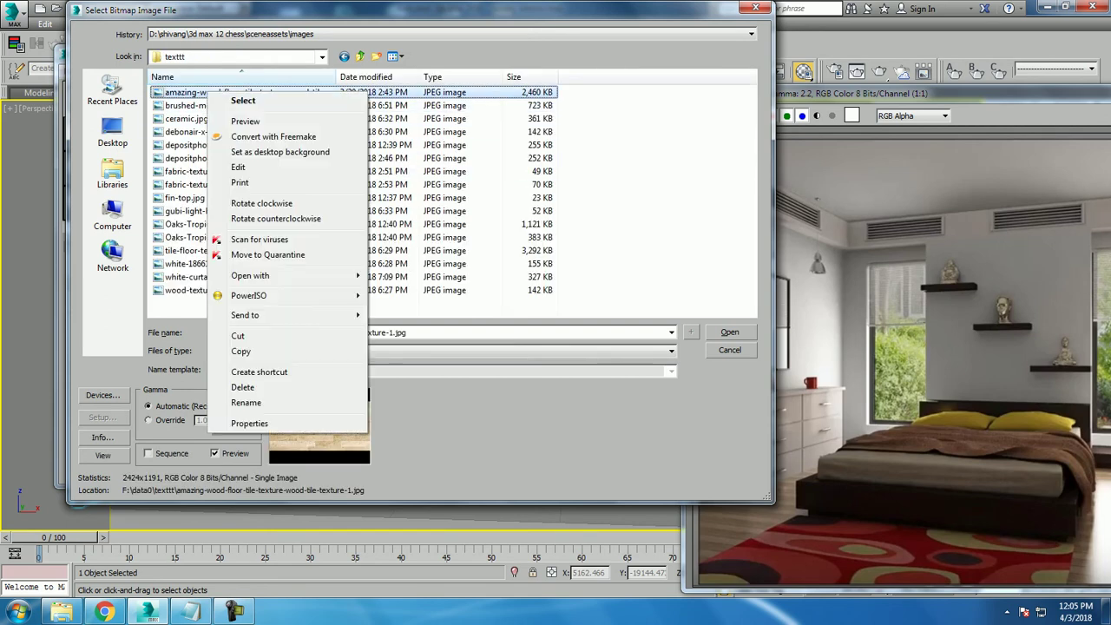
Preview the texttt textures in Photo Viewer, then pick white-1866105_960_720.jpg.
left_click(245, 121)
key("Right")
key("Right")
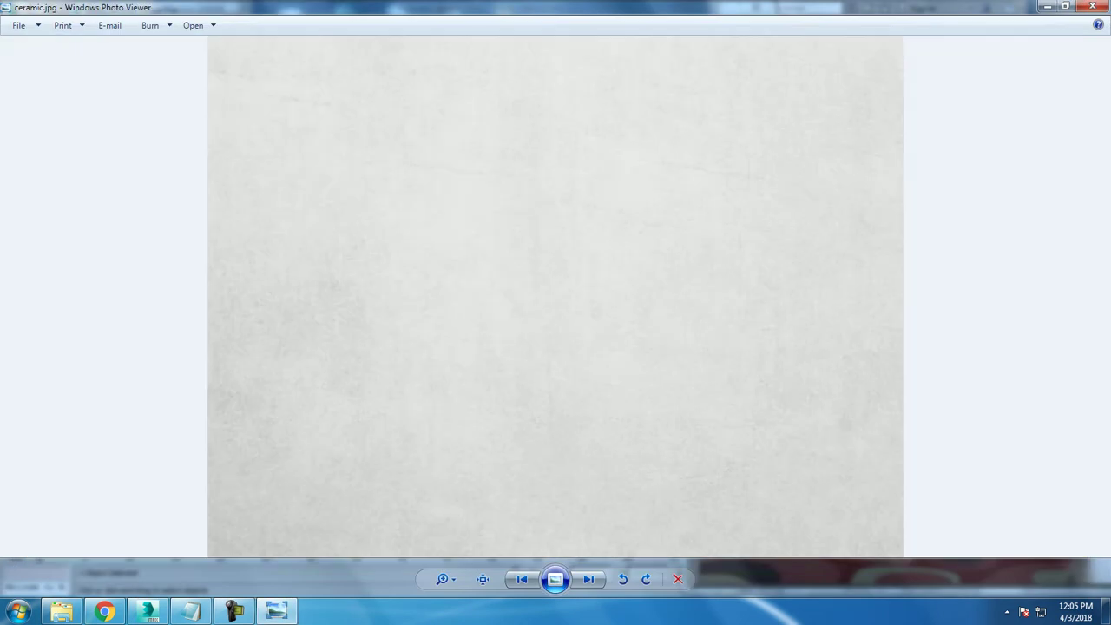
key("Right")
key("Right")
key("Right")
key("Right")
key("Right")
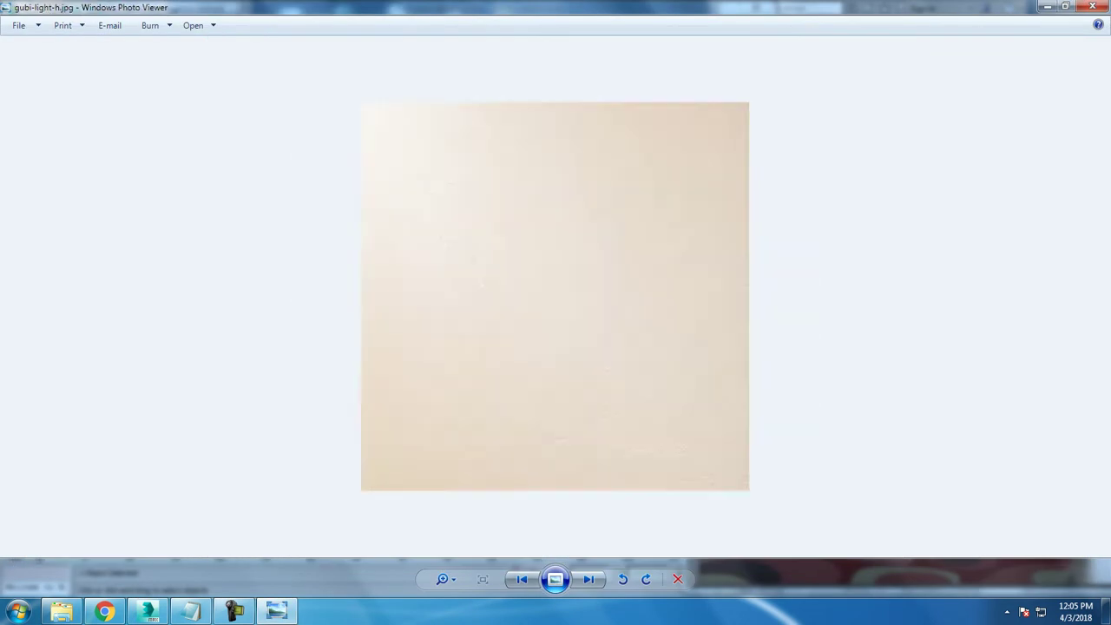
key("Right")
key("Right")
key("Right")
key("Right")
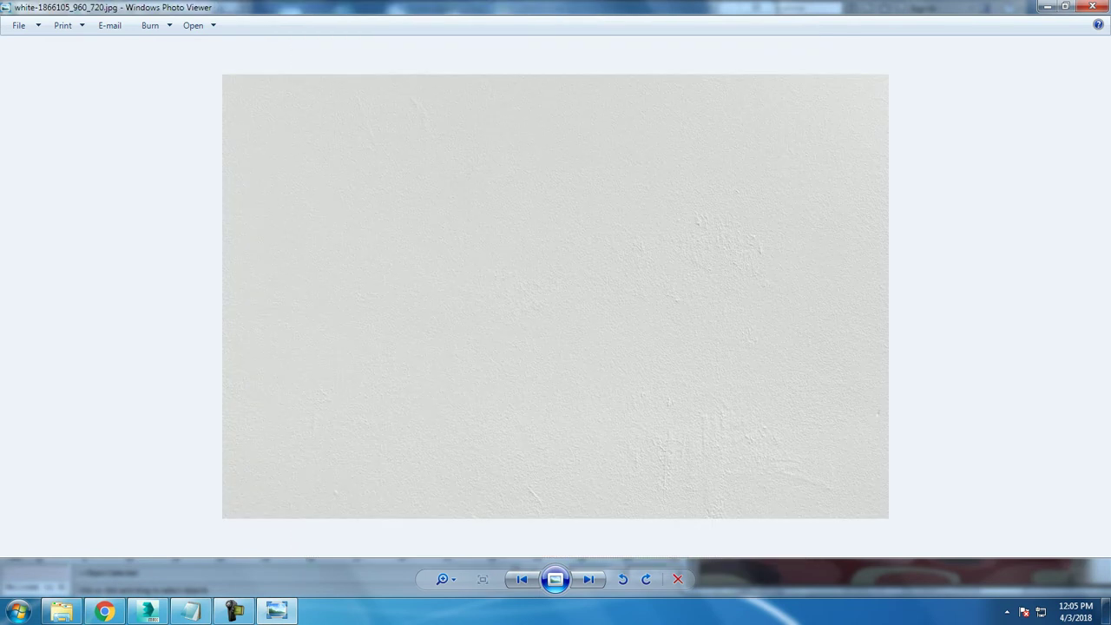
key("alt+F4")
left_click(247, 250)
left_click(213, 262)
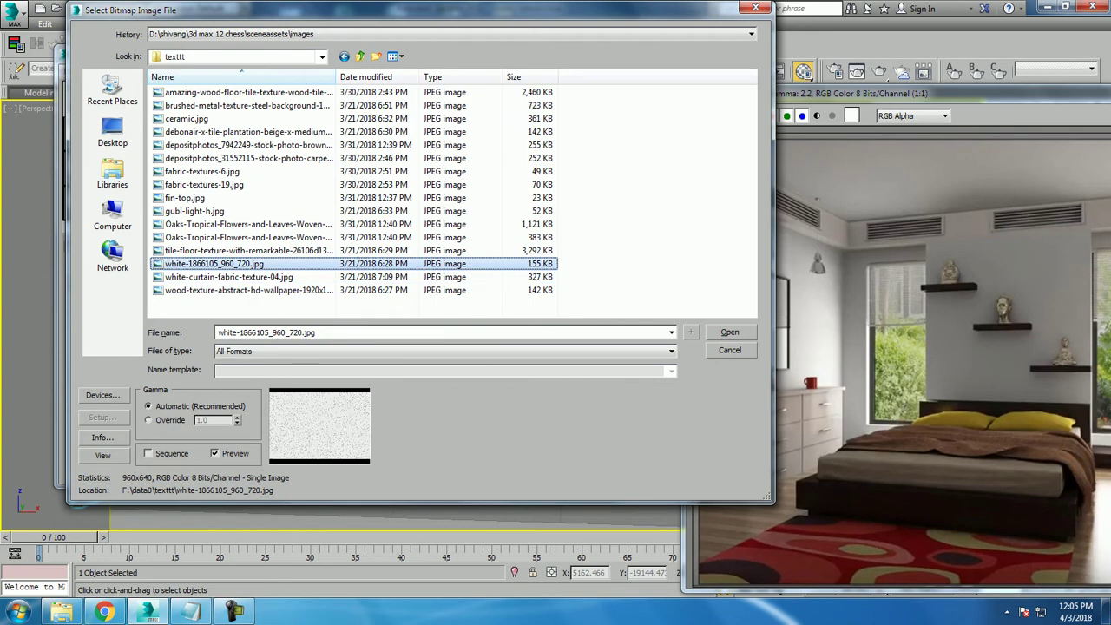
Load white-1866105_960_720.jpg as the diffuse bitmap and assign the material to the room shell.
key("Return")
left_click(109, 247)
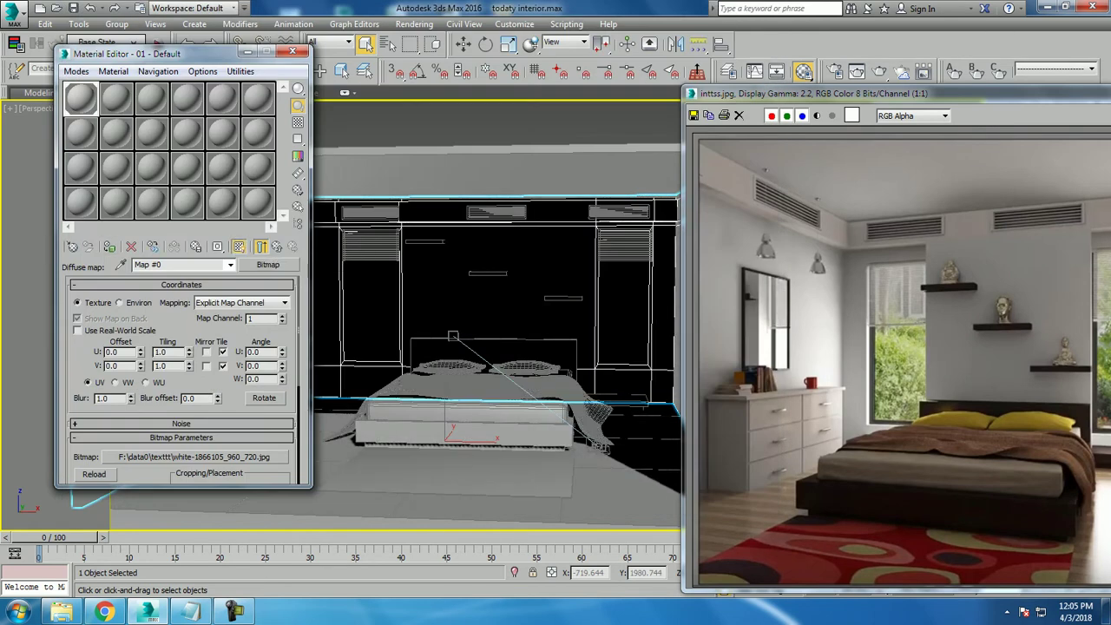
left_click_drag(174, 53, 573, 165)
Move the Material Editor aside and orbit and zoom to inspect the textured room.
middle_click_drag(261, 304, 296, 304, "alt")
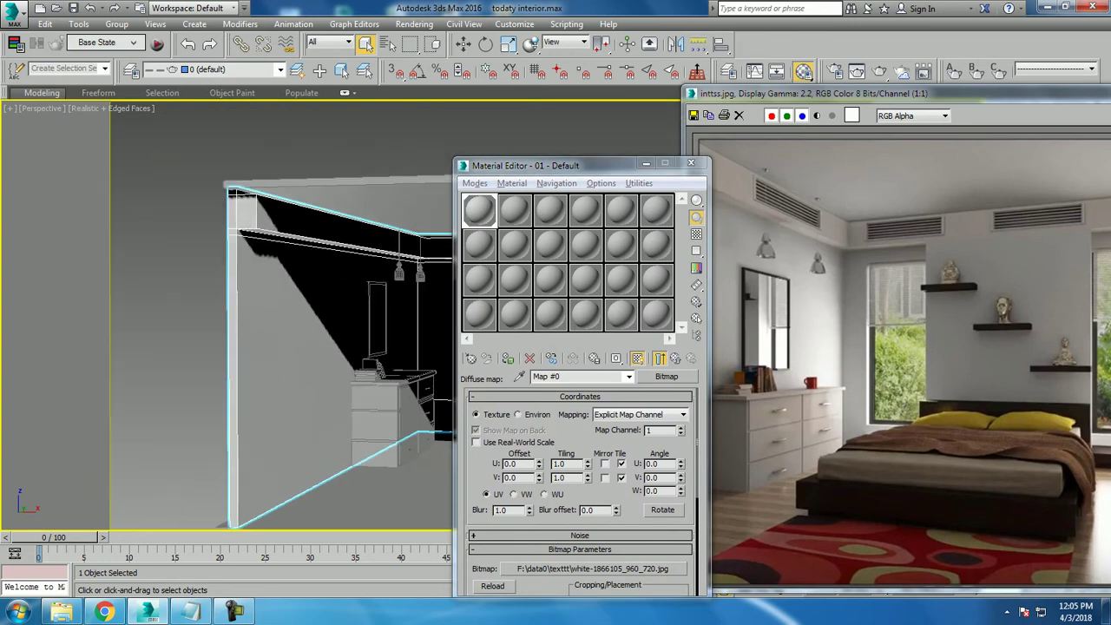
scroll(263, 403, "up", 2)
scroll(263, 404, "up", 2)
scroll(263, 403, "up", 1)
scroll(263, 404, "up", 1)
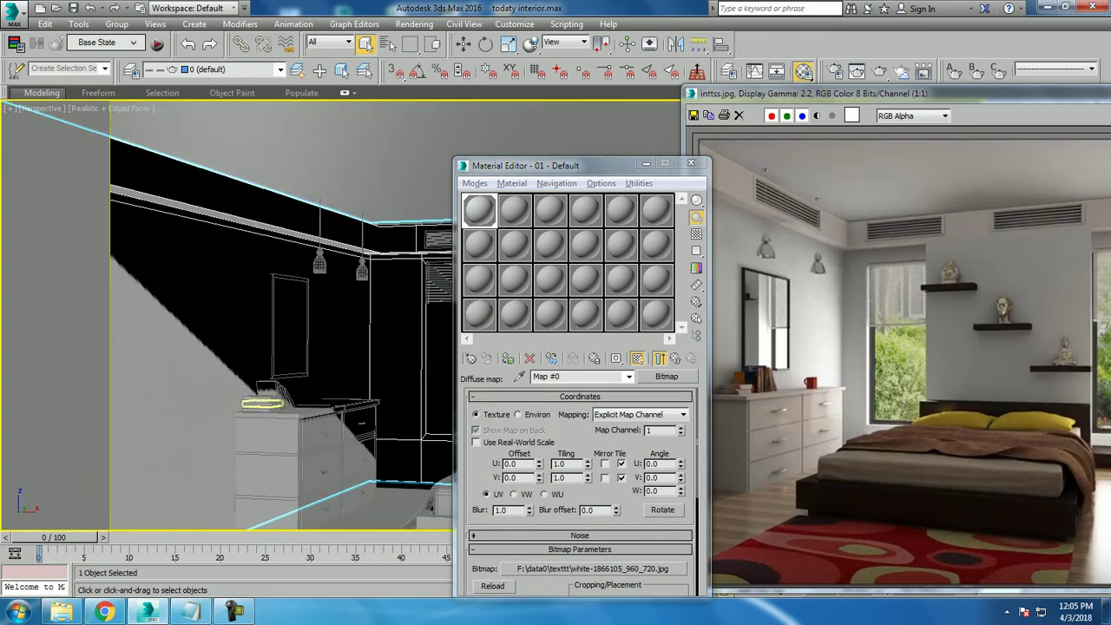
scroll(263, 403, "down", 3)
scroll(263, 404, "down", 2)
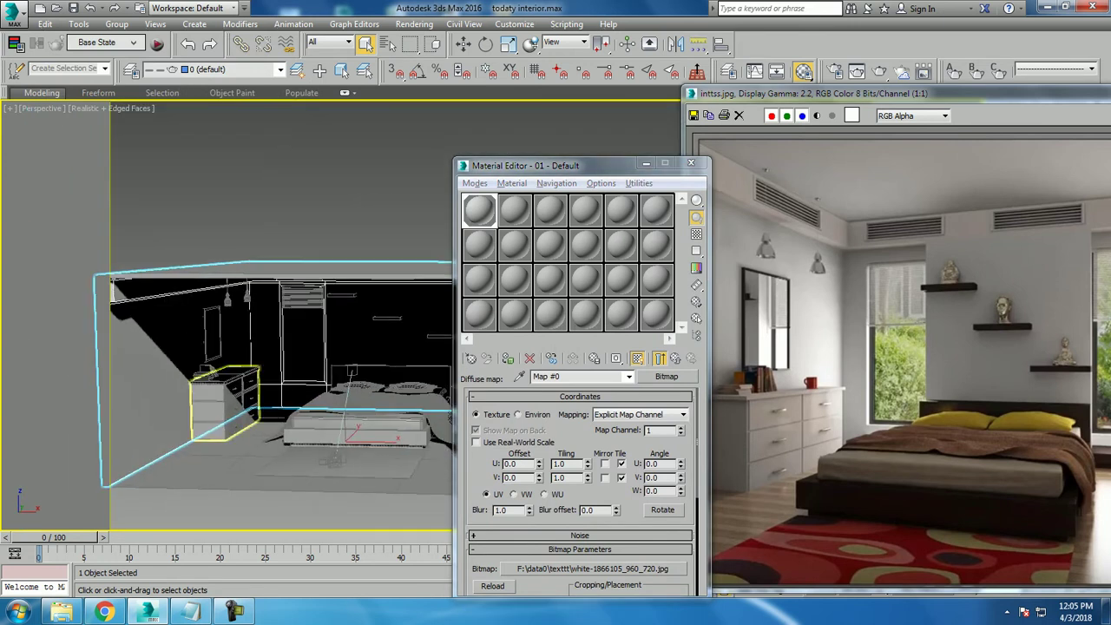
mouse_move(539, 165)
left_mouse_down()
mouse_move(388, 221)
mouse_move(184, 191)
mouse_move(85, 85)
left_mouse_up()
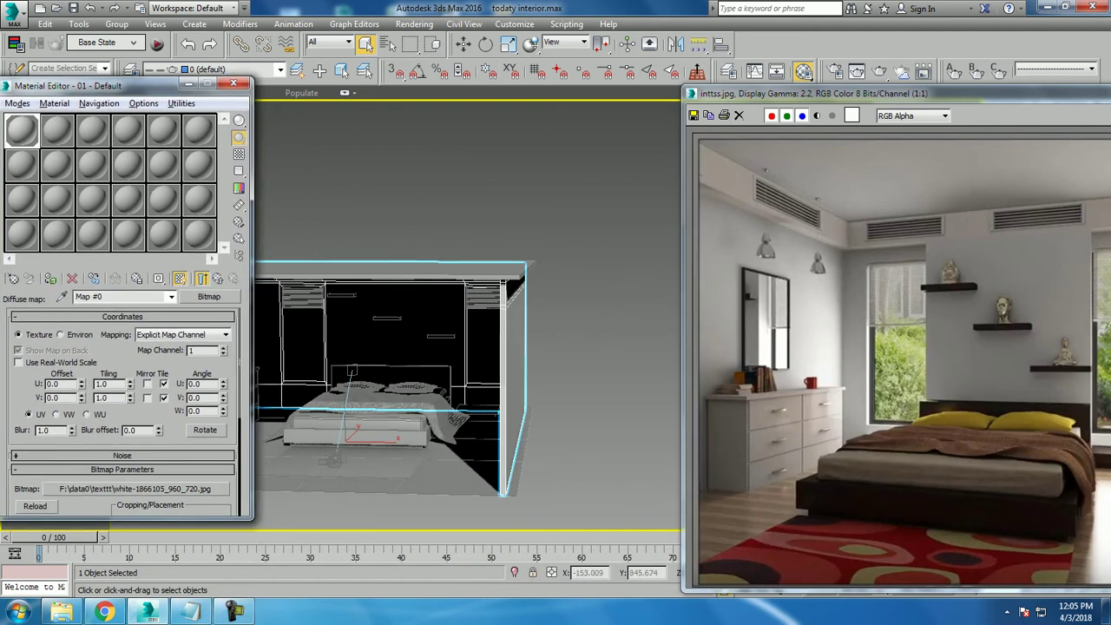
middle_click_drag(390, 382, 391, 364, "alt")
scroll(468, 313, "up", 3)
scroll(469, 313, "up", 2)
scroll(410, 262, "up", 2)
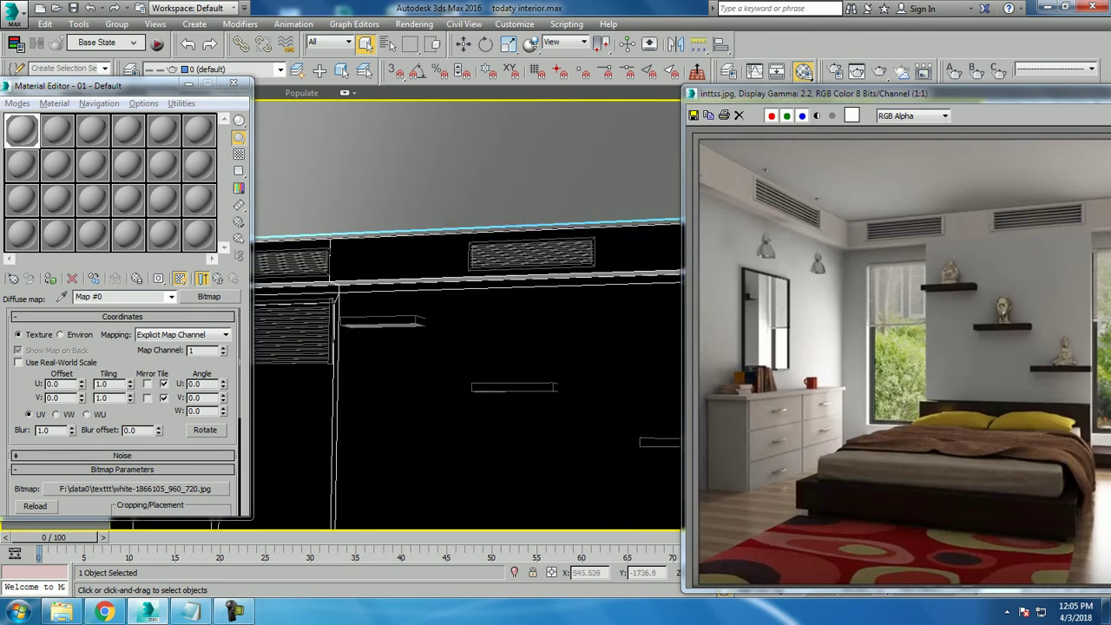
scroll(468, 313, "down", 3)
scroll(469, 313, "down", 3)
mouse_move(469, 313)
middle_mouse_down("alt")
mouse_move(451, 295)
mouse_move(451, 269)
mouse_move(460, 304)
mouse_move(451, 295)
middle_mouse_up("alt")
scroll(469, 312, "up", 2)
scroll(469, 313, "up", 3)
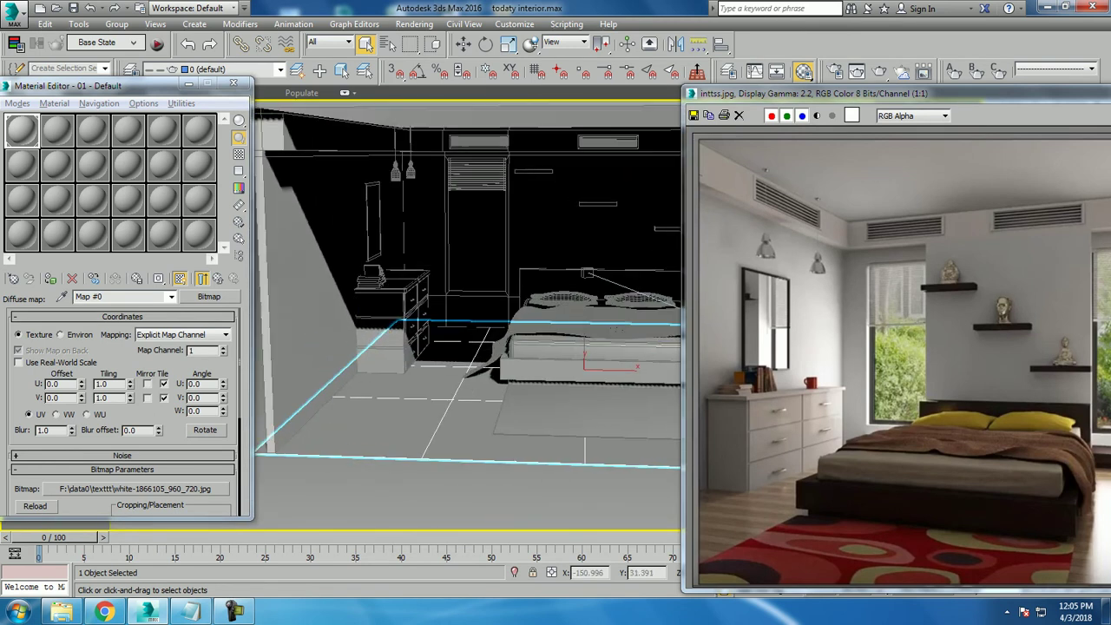
Make material slot 02 a VRayMtl.
left_click(56, 131)
left_click(209, 296)
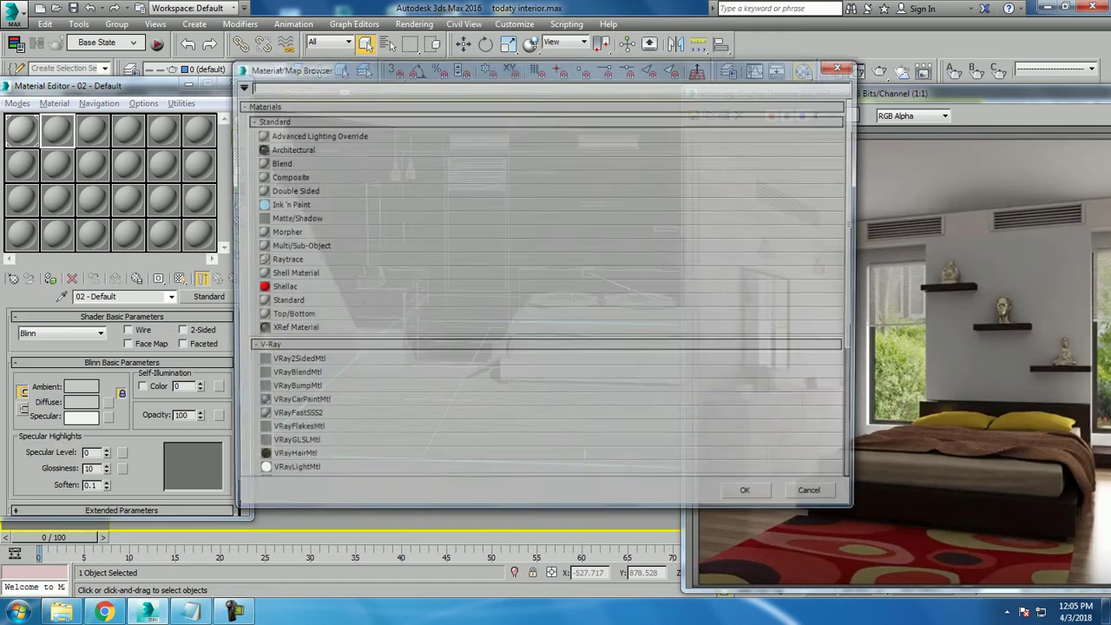
scroll(538, 347, "down", 3)
double_click(295, 386)
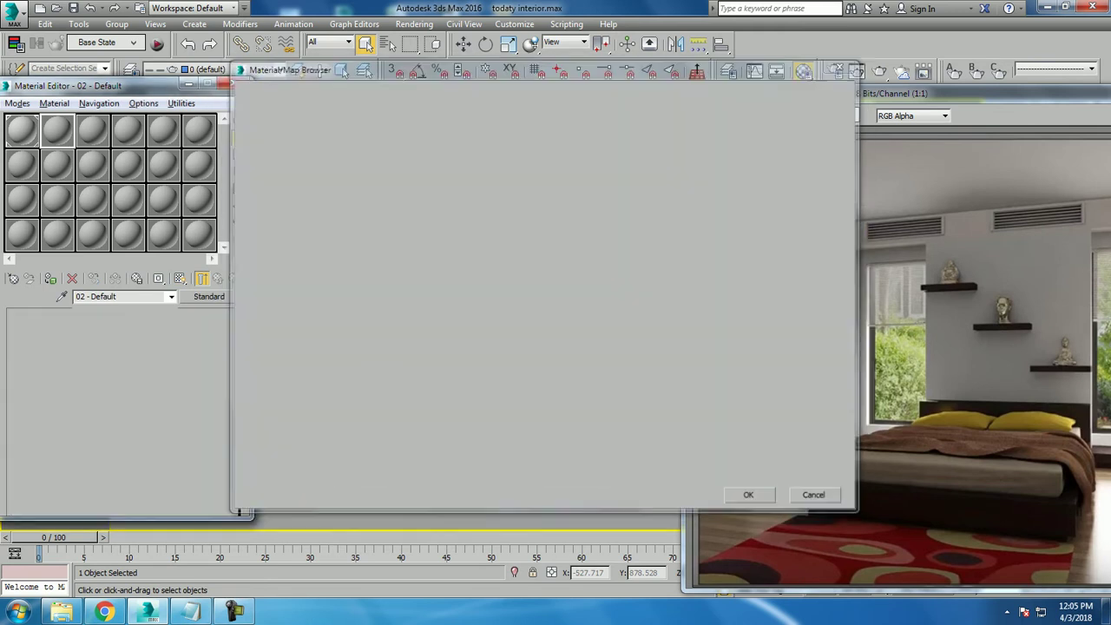
Load the wood floor tile JPG as its diffuse bitmap with tiling set to 3.0.
left_click(109, 331)
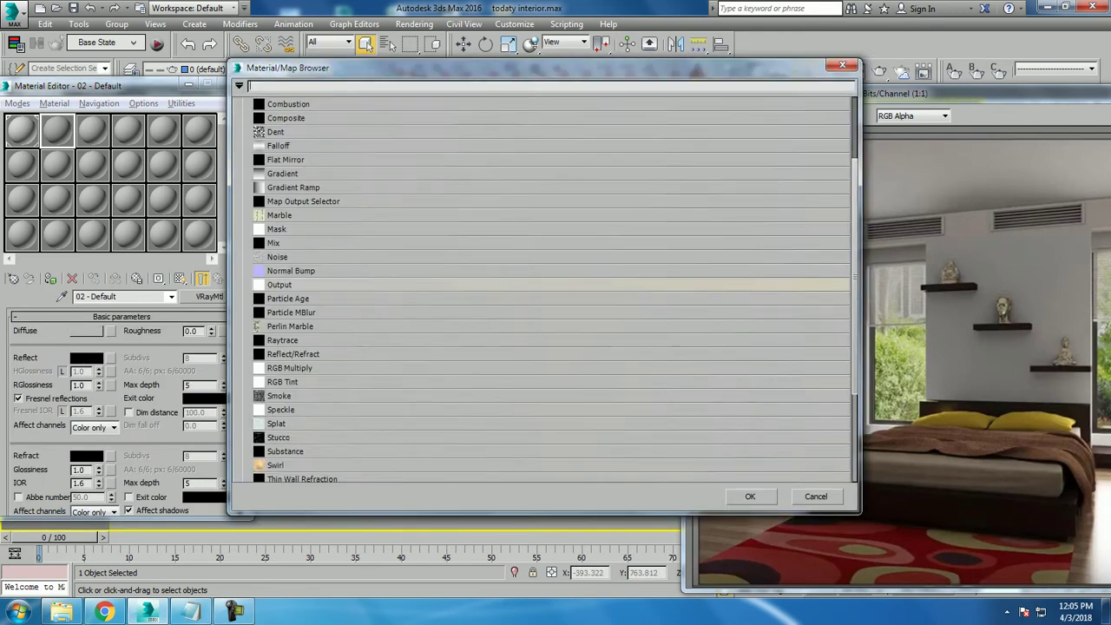
double_click(295, 132)
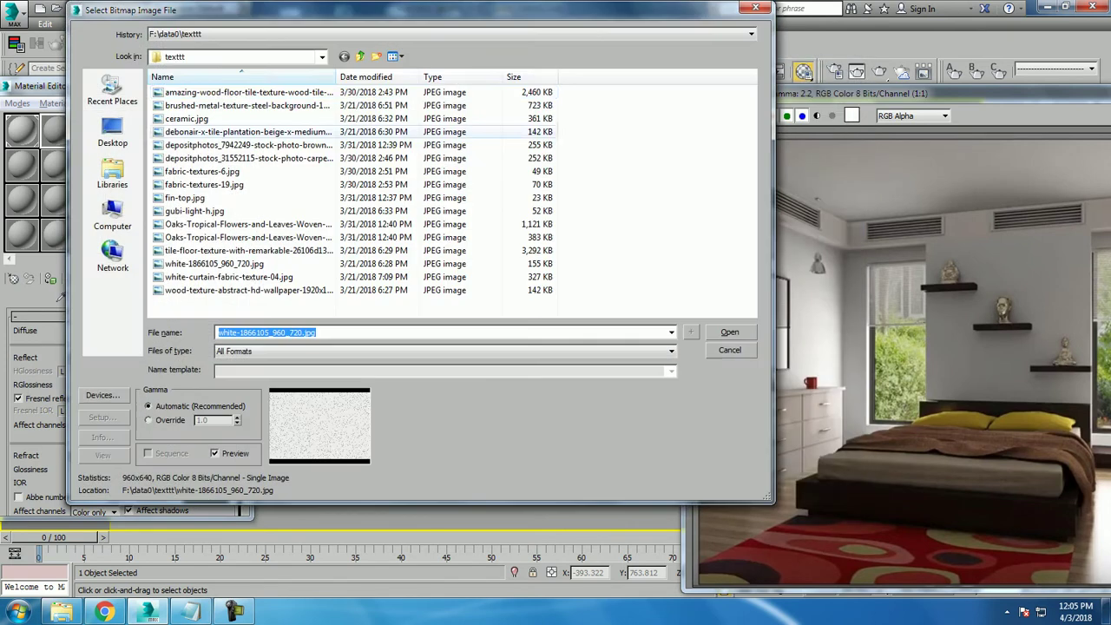
left_click(247, 92)
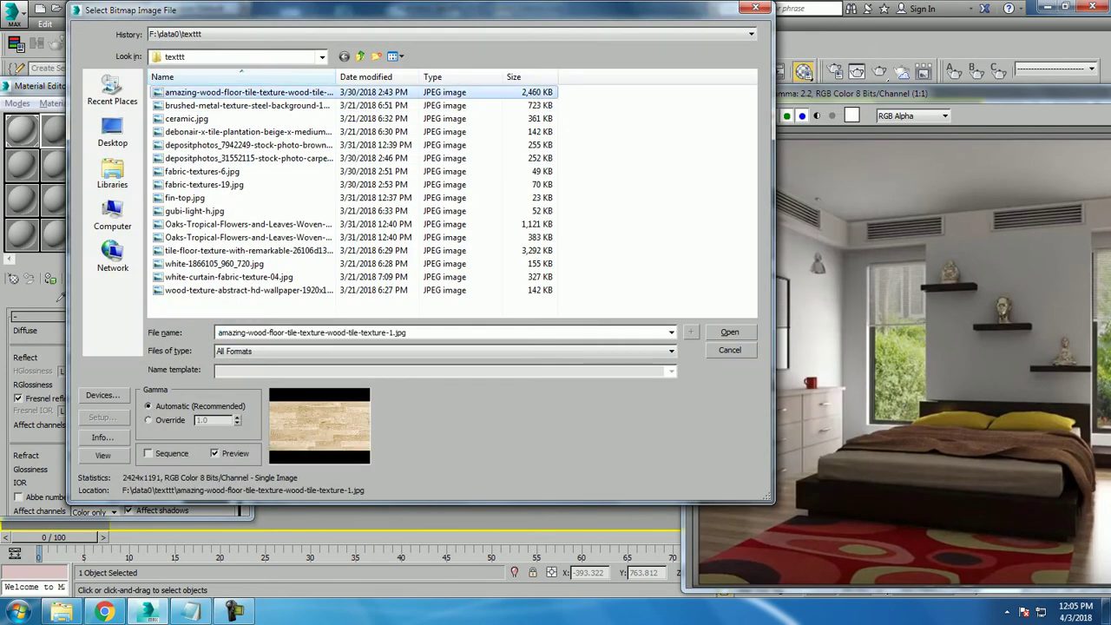
left_click(729, 332)
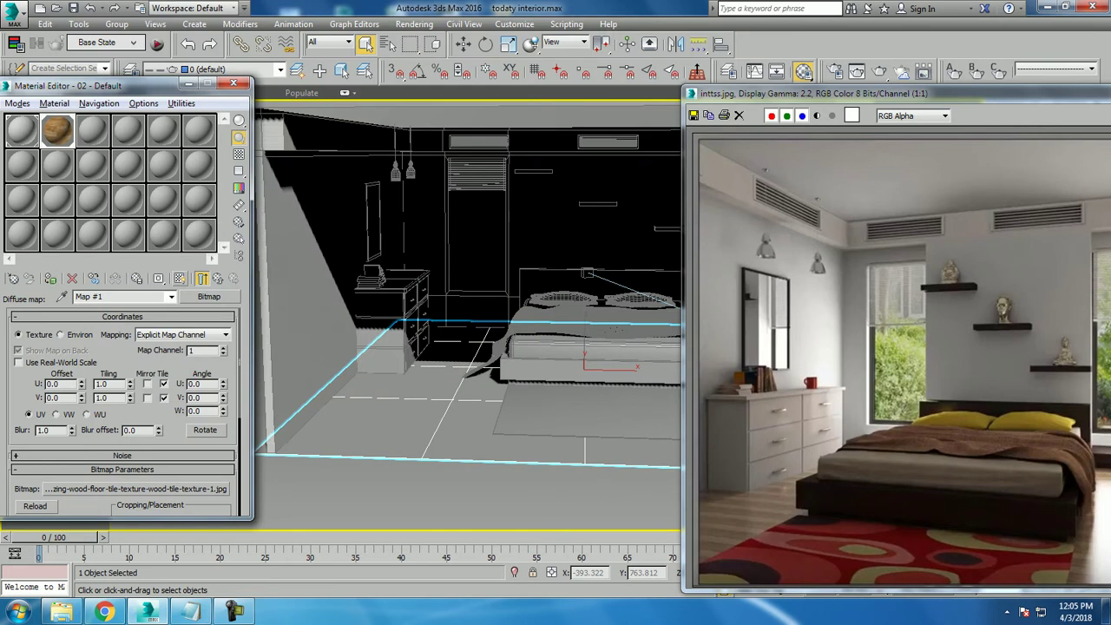
middle_click_drag(468, 313, 486, 286, "alt")
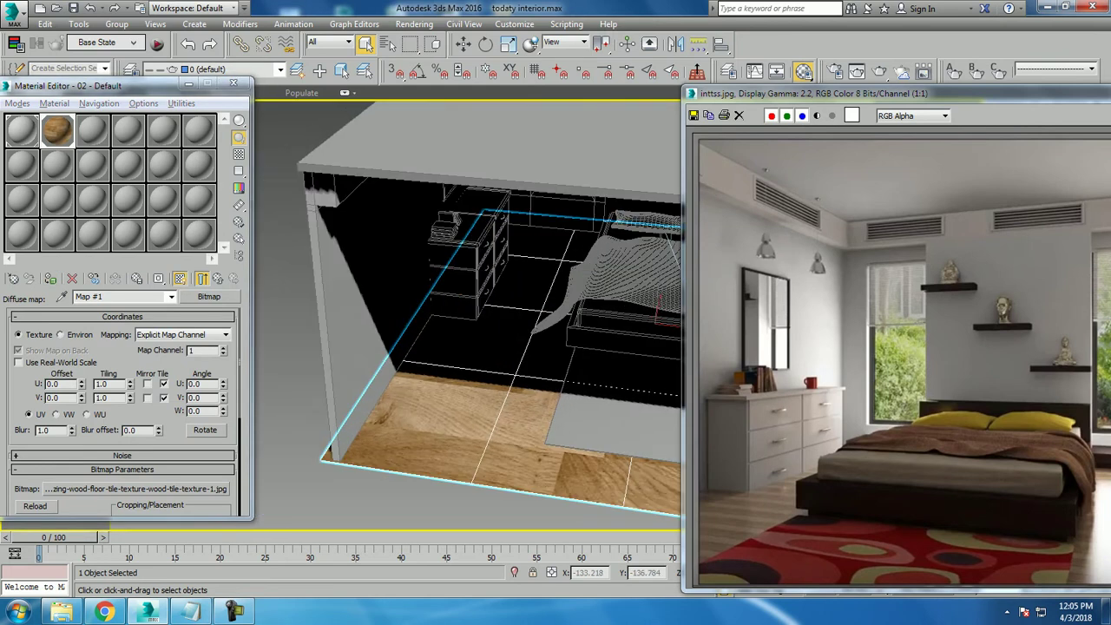
double_click(106, 383)
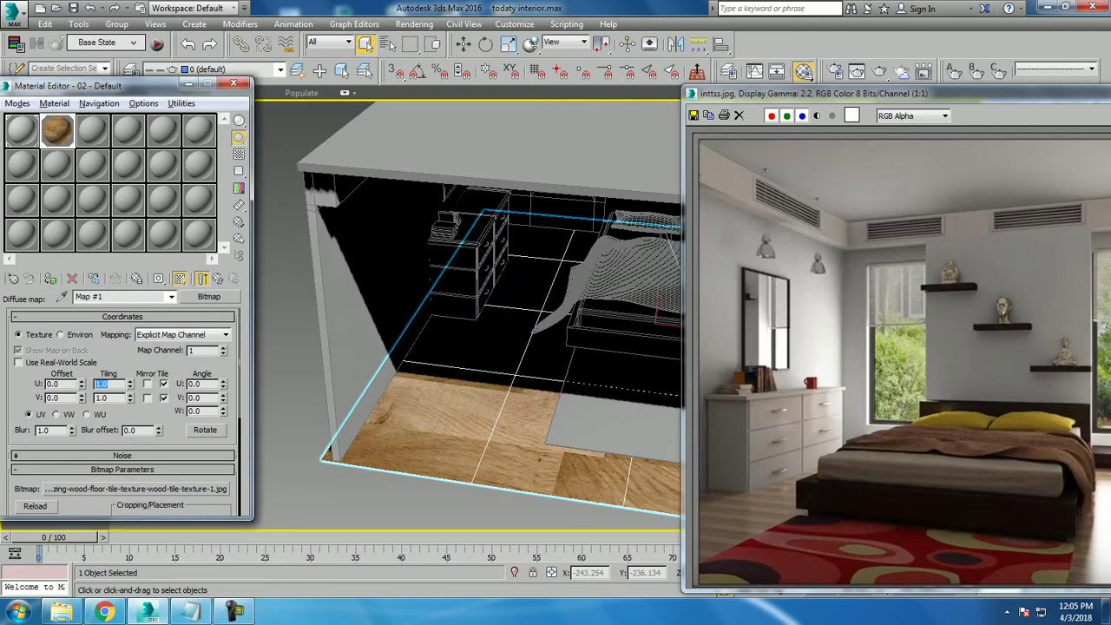
type("3")
key("Tab")
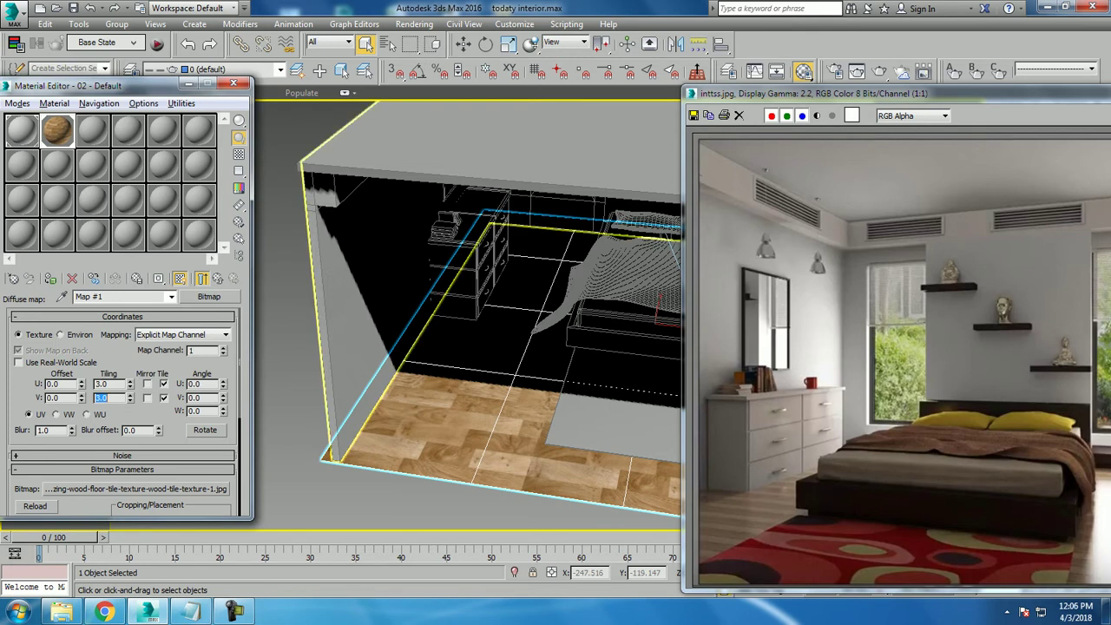
Set the floor material's reflection colour to grey 136.
left_click(218, 278)
left_click(86, 357)
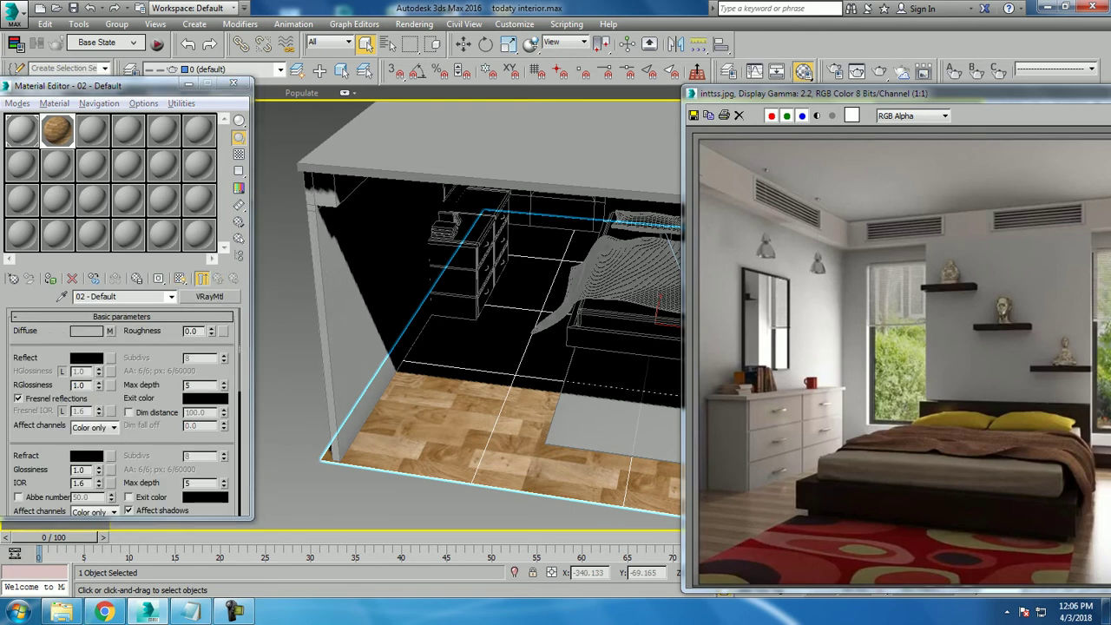
left_click_drag(409, 91, 409, 170)
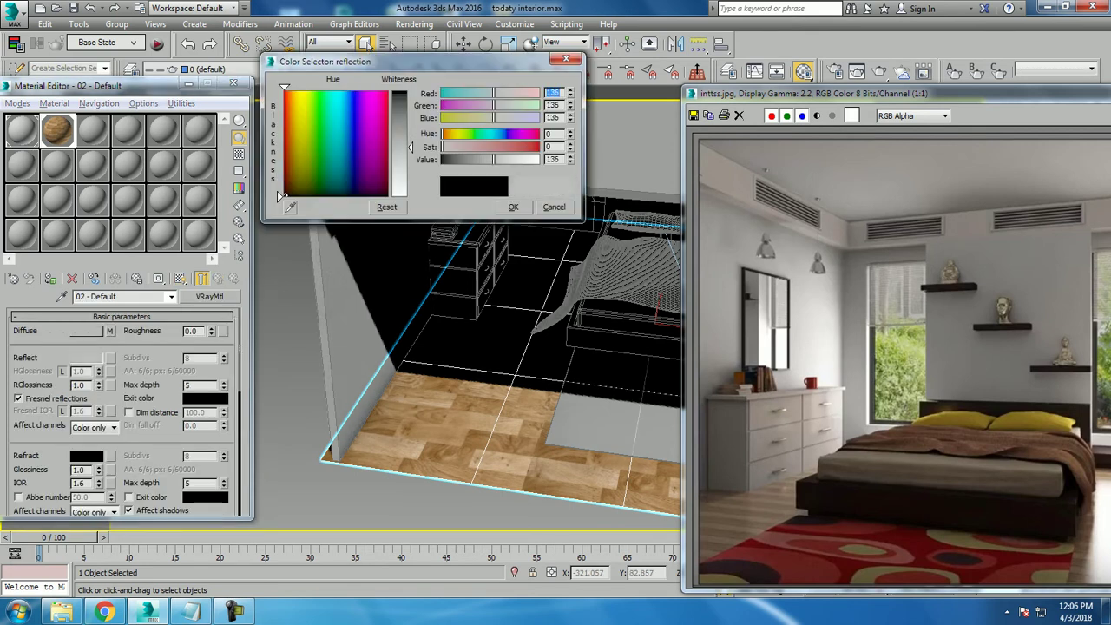
left_click(513, 207)
mouse_move(468, 304)
middle_mouse_down("alt")
mouse_move(535, 277)
mouse_move(503, 304)
middle_mouse_up("alt")
scroll(469, 312, "up", 2)
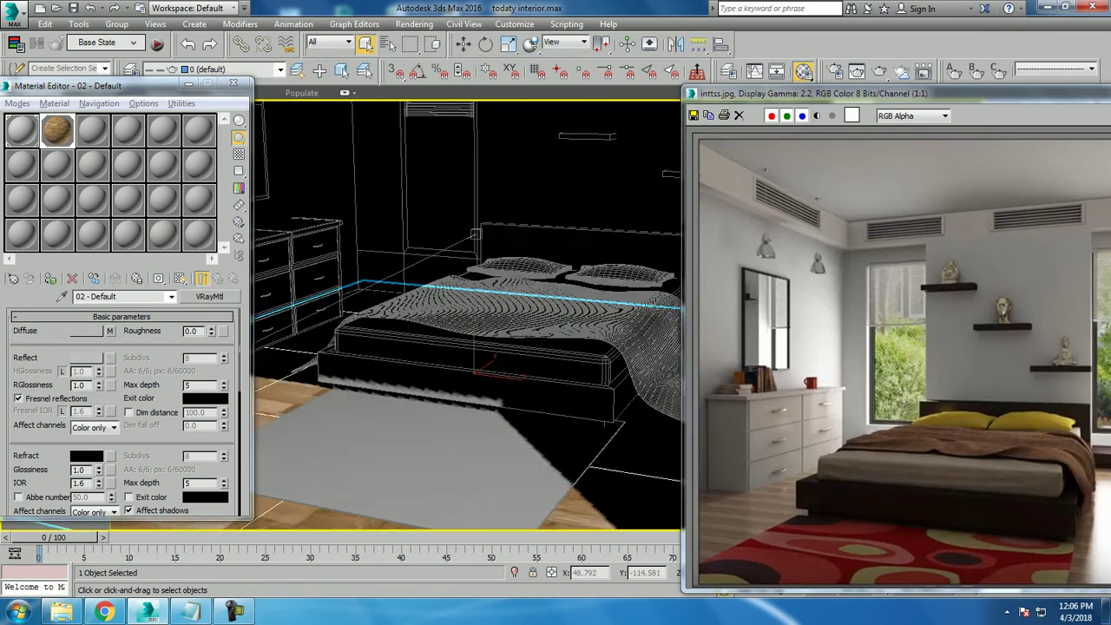
scroll(468, 313, "up", 2)
Make material slot 03 a VRayMtl and select the floor rug.
left_click(92, 130)
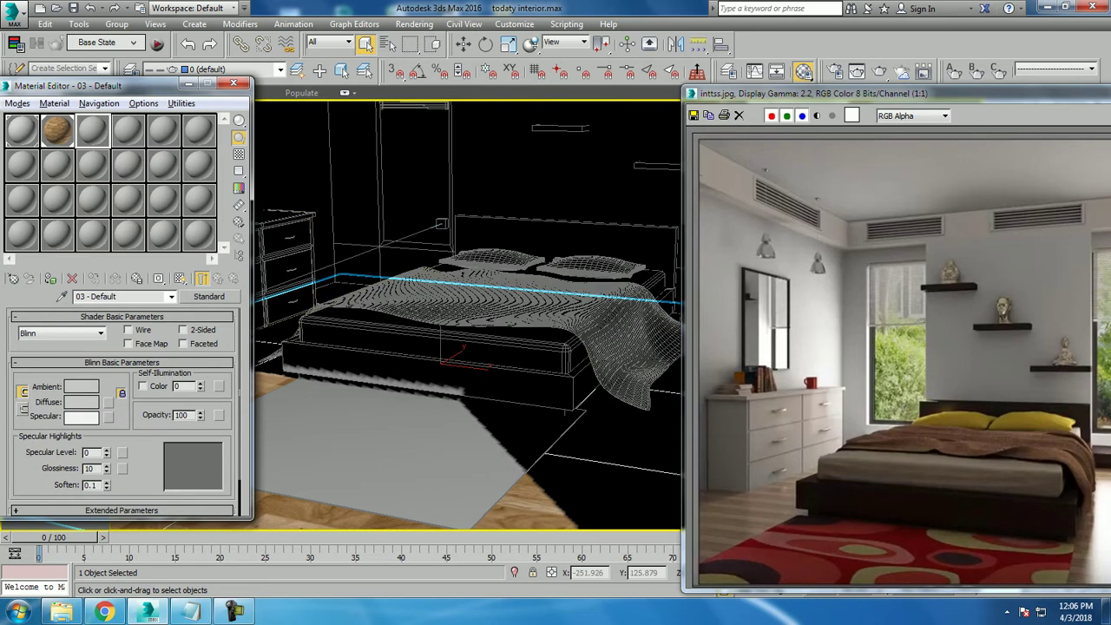
left_click(209, 296)
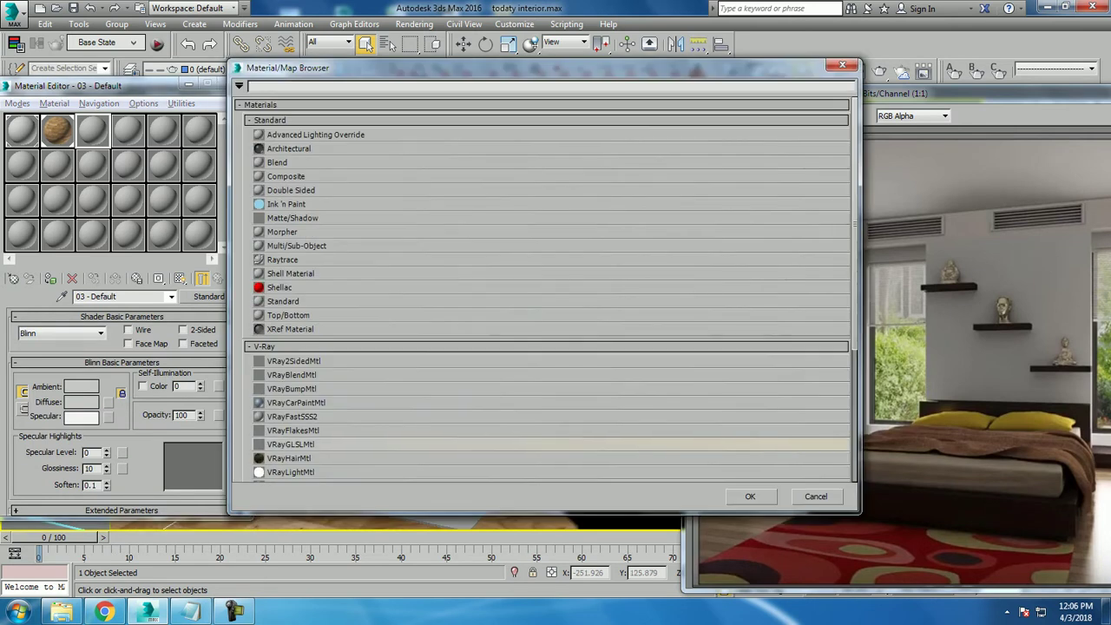
double_click(295, 452)
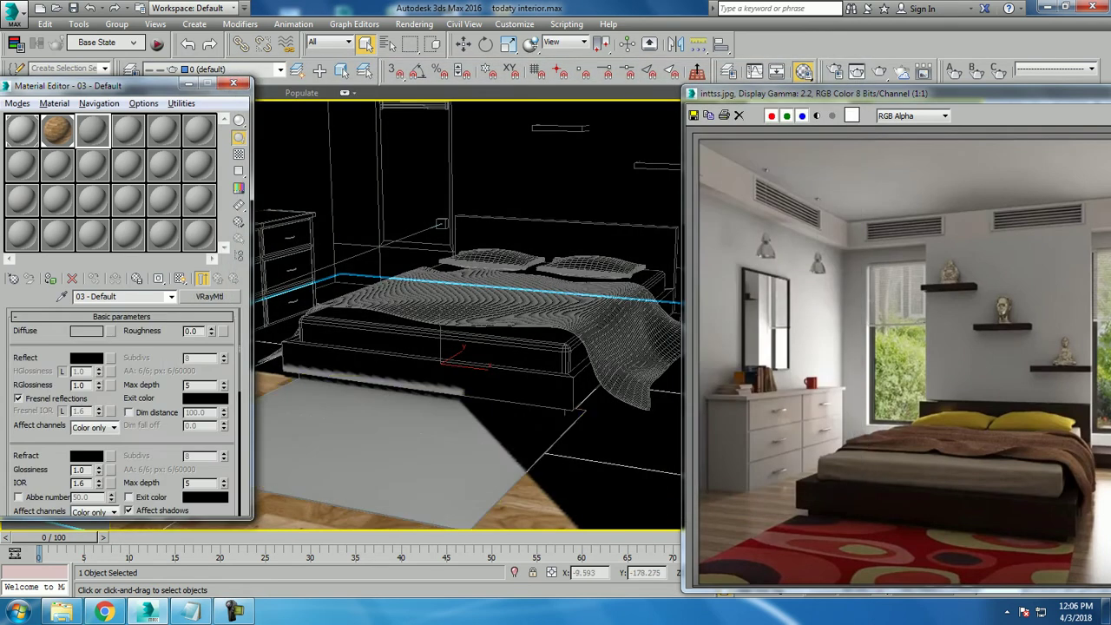
left_click(395, 451)
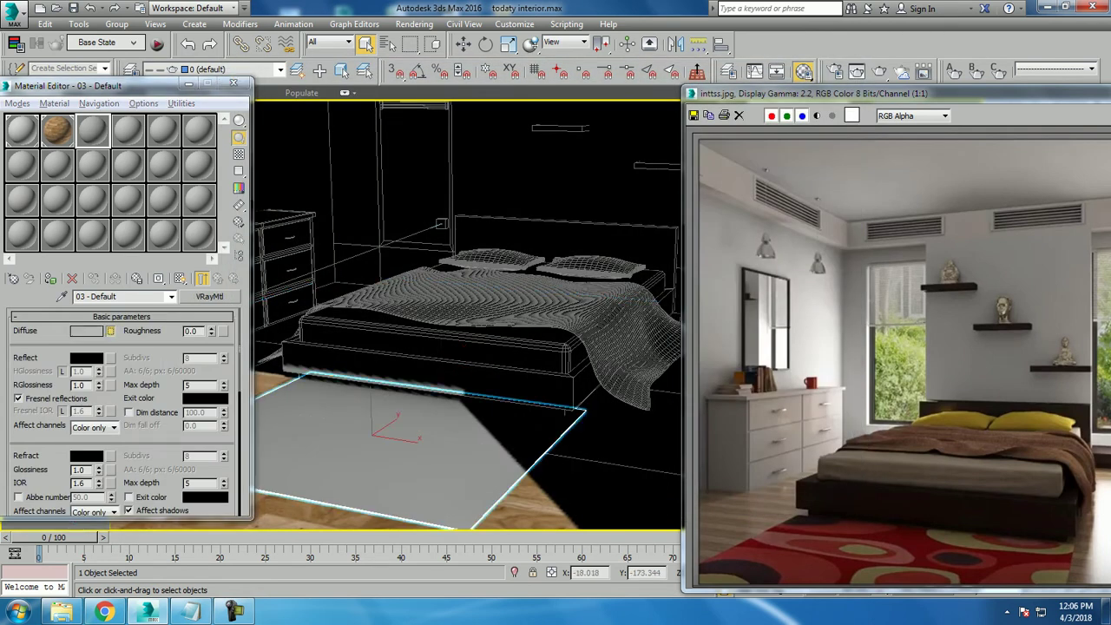
Load the carpet-texture-material-fabric bitmap as diffuse and show it shaded on the rug.
left_click(109, 330)
double_click(280, 134)
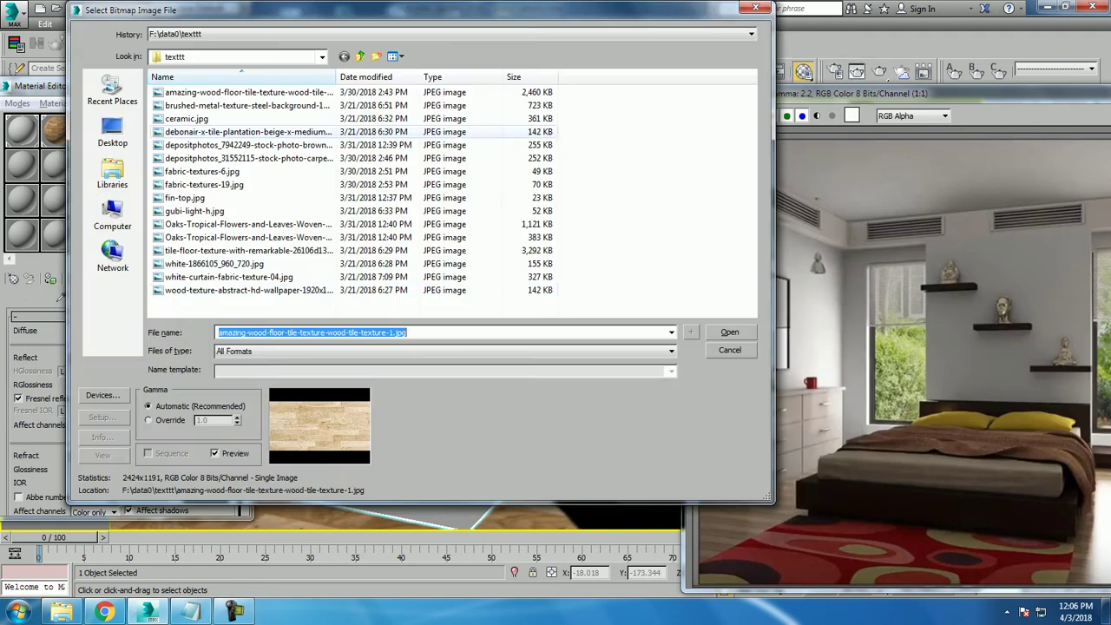
left_click(247, 290)
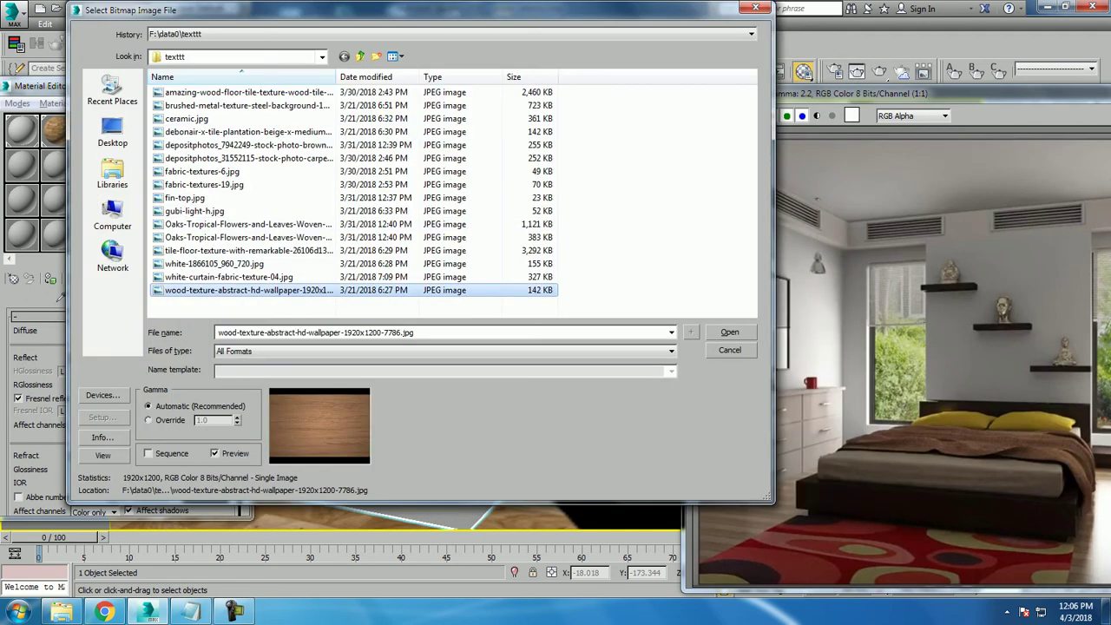
key("Up")
key("Up")
key("Up")
key("Up")
key("Up")
key("Up")
key("Up")
key("Up")
key("Up")
key("Up")
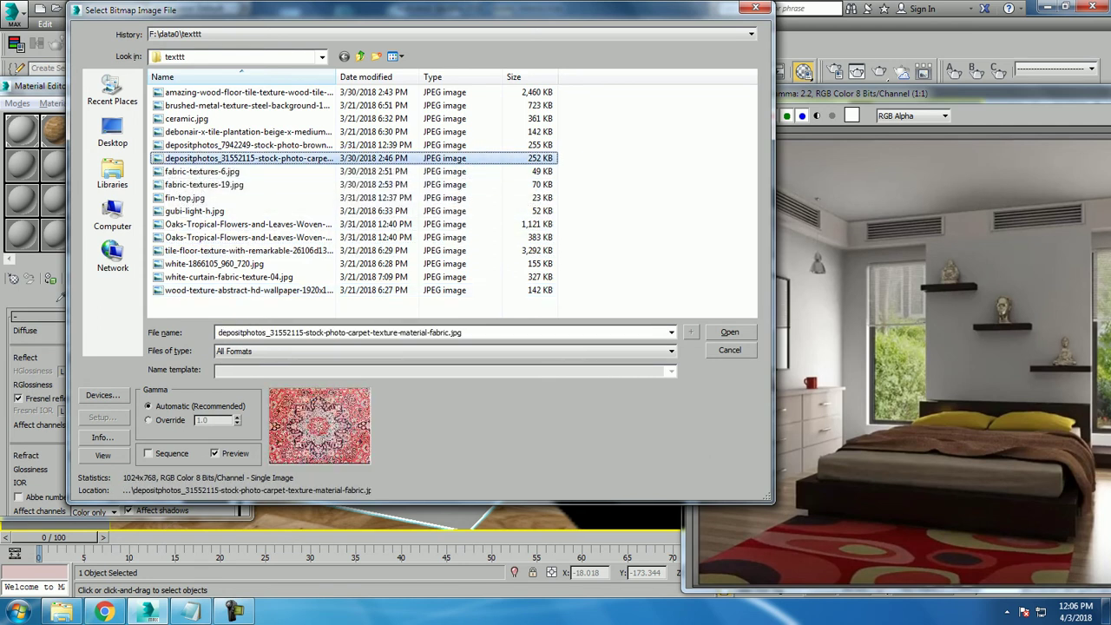
key("Up")
key("Up")
key("Down")
key("Down")
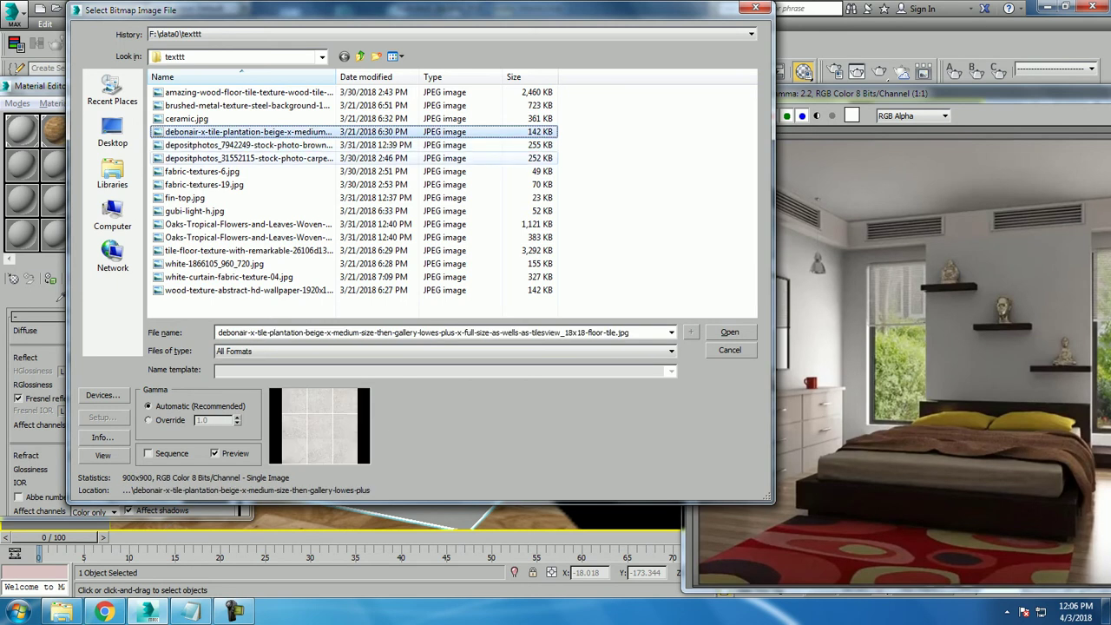
key("Return")
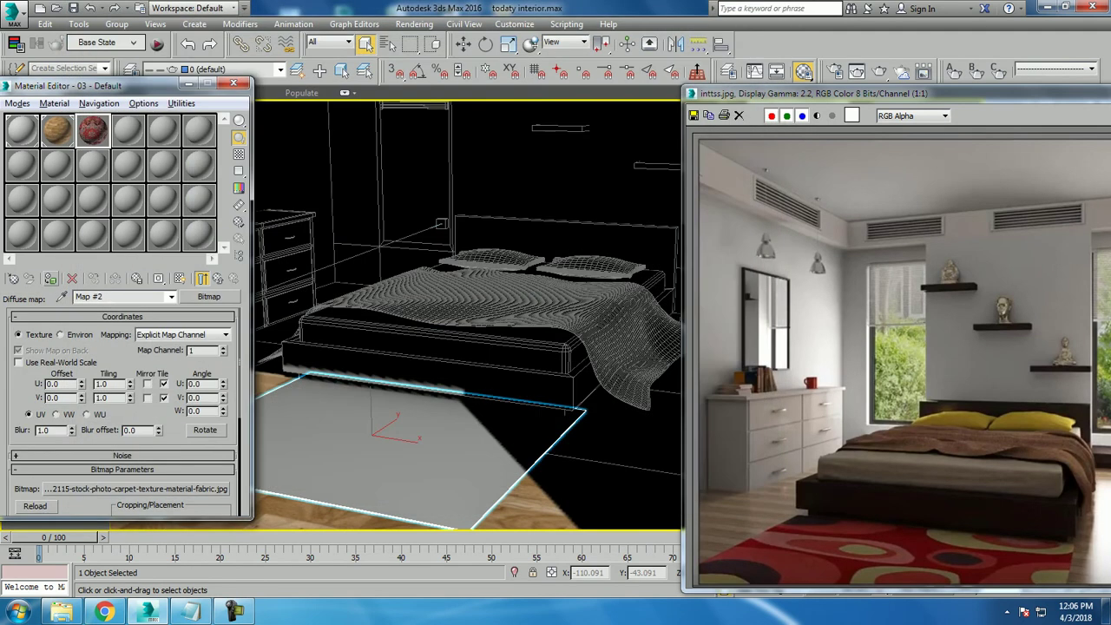
left_click(180, 278)
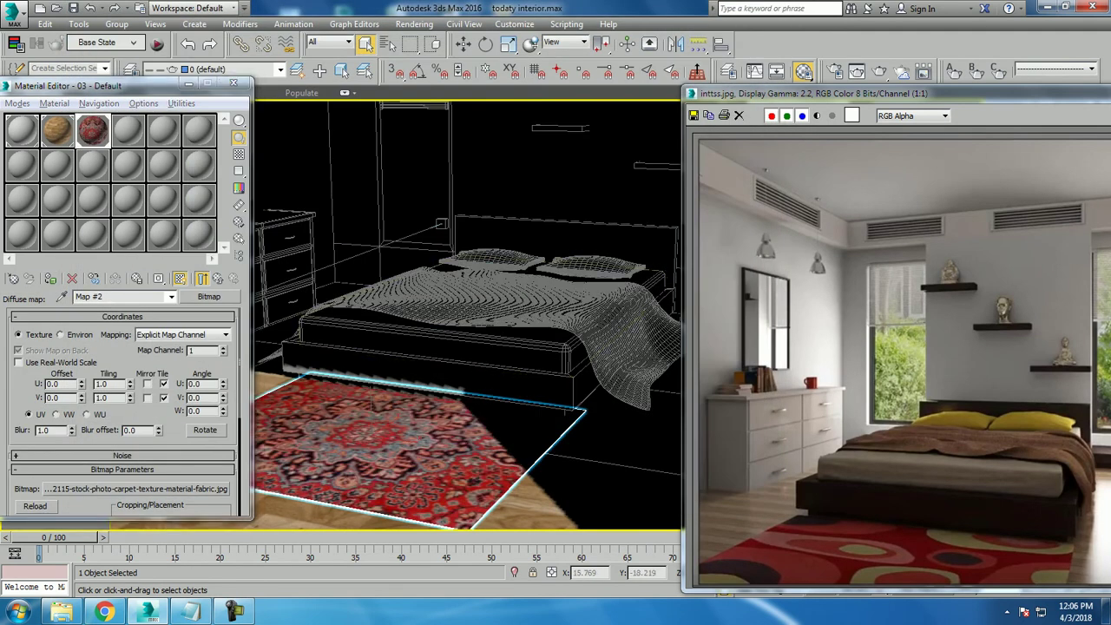
mouse_move(373, 399)
middle_mouse_down("alt")
mouse_move(385, 427)
mouse_move(381, 399)
middle_mouse_up("alt")
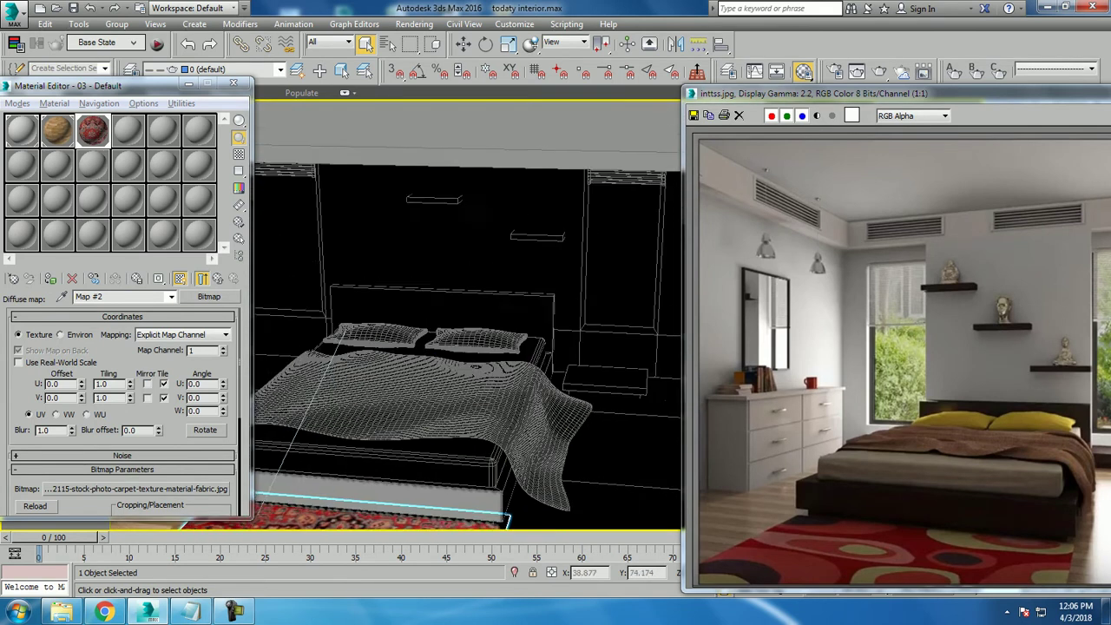
middle_click_drag(508, 521, 338, 519, "alt")
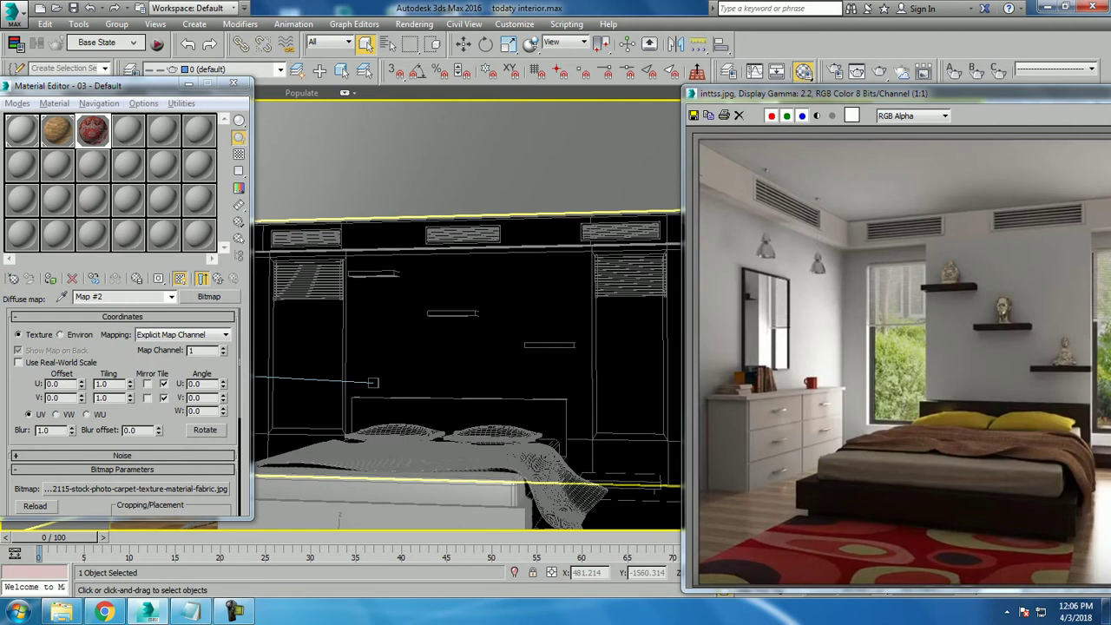
Select the three wall shelves and make material slot 04 a VRayMtl.
left_click(374, 275)
left_click(453, 313, "ctrl")
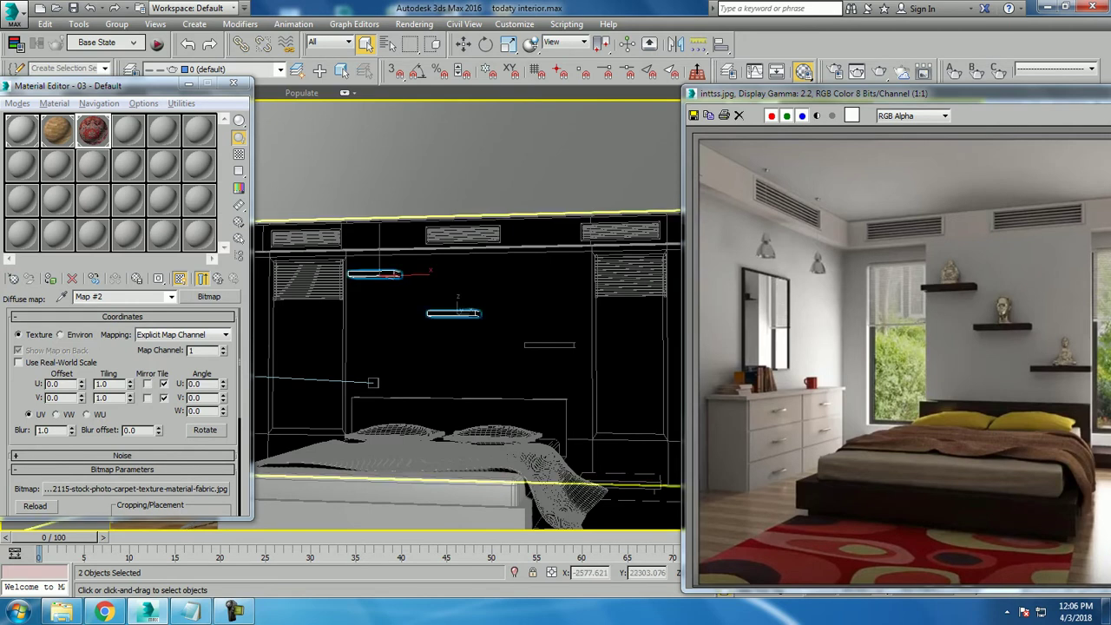
left_click(549, 345, "ctrl")
left_click(127, 129)
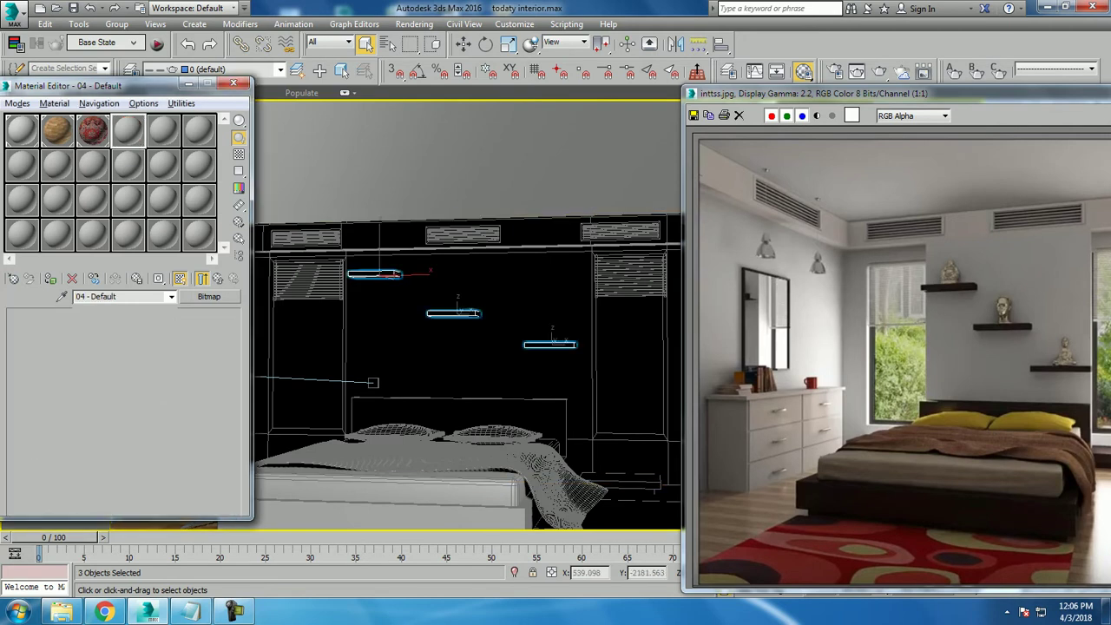
left_click(208, 296)
scroll(369, 388, "down", 2)
double_click(282, 402)
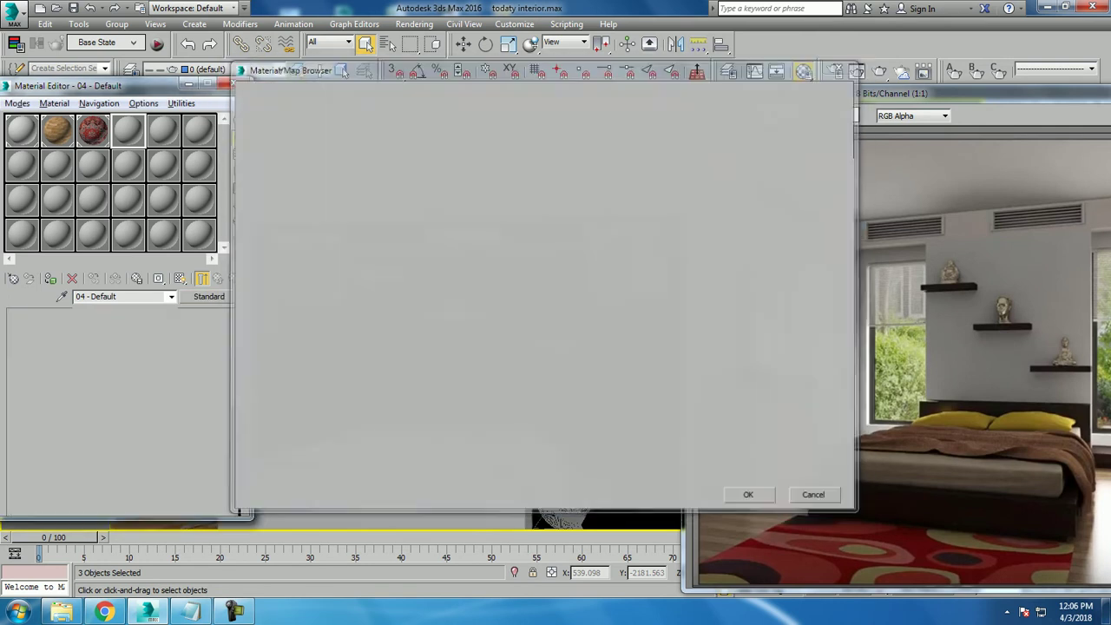
Load wood-texture-abstract-hd-wallpaper-1920x1200-7786.jpg as the diffuse bitmap, shown in the viewport.
left_click(106, 331)
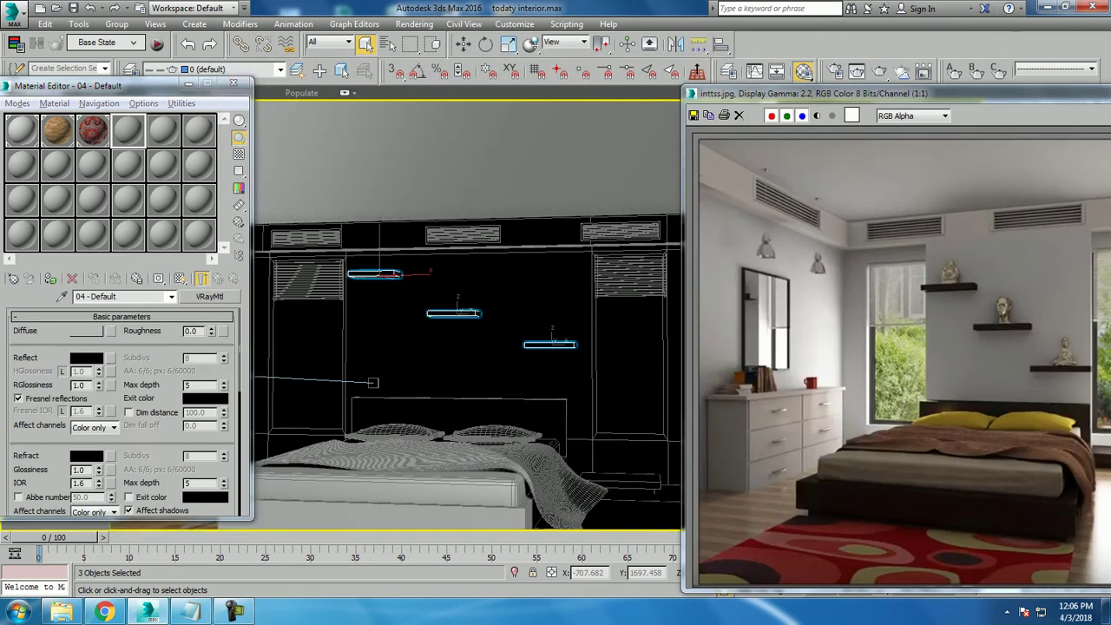
double_click(279, 135)
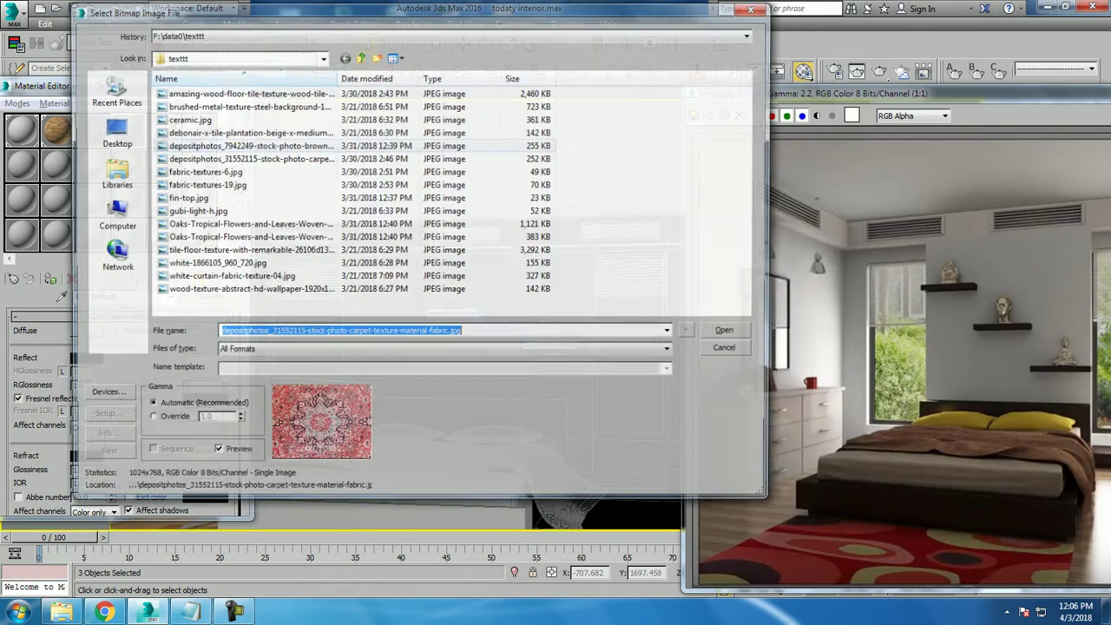
left_click(247, 92)
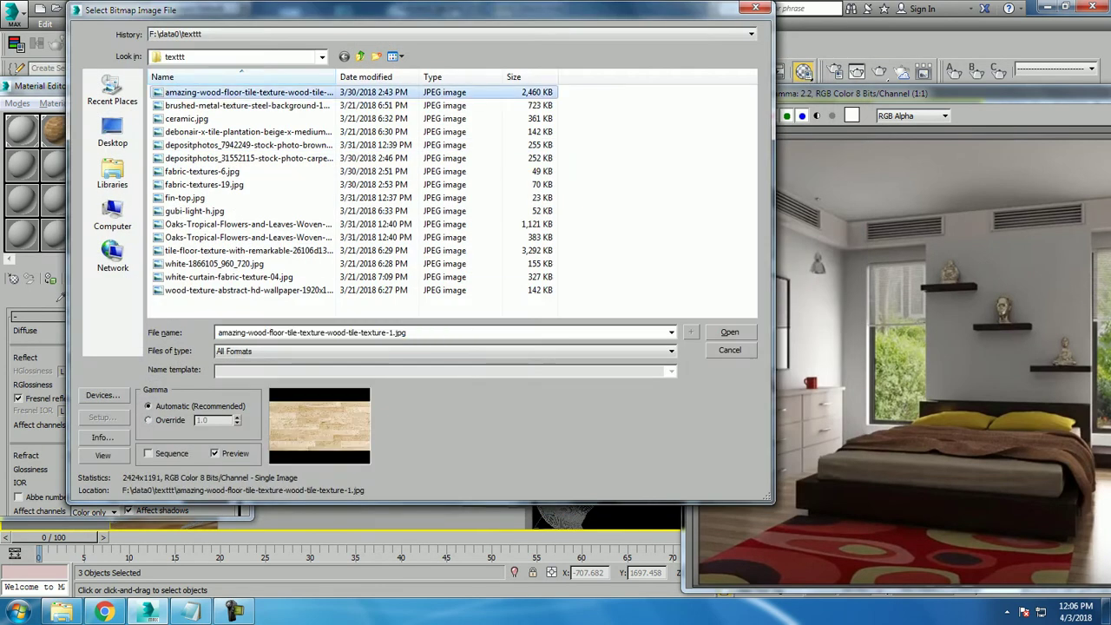
key("Down")
key("Down")
key("Down")
key("Down")
key("Down")
key("Down")
key("Down")
key("Down")
key("Down")
key("Down")
key("Down")
key("Down")
key("Down")
key("Down")
key("Down")
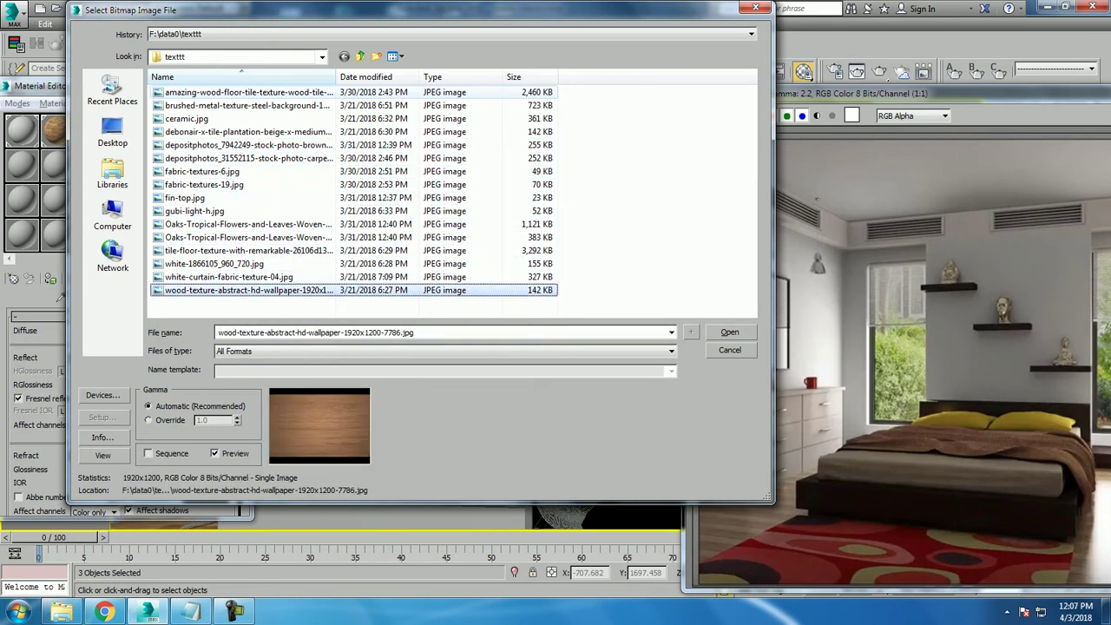
key("Return")
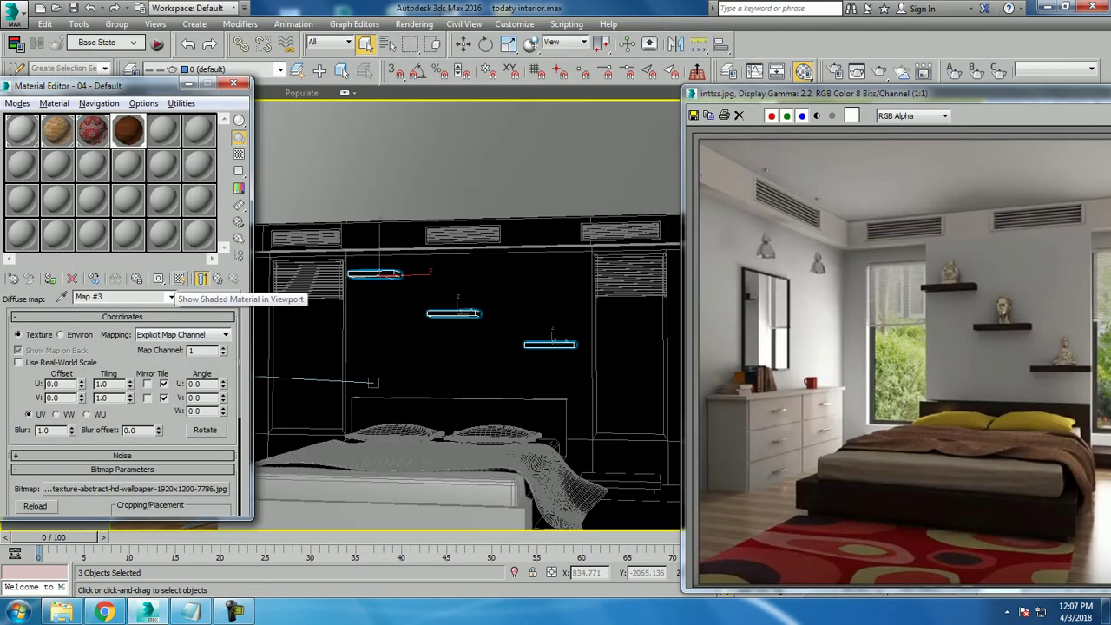
left_click(180, 278)
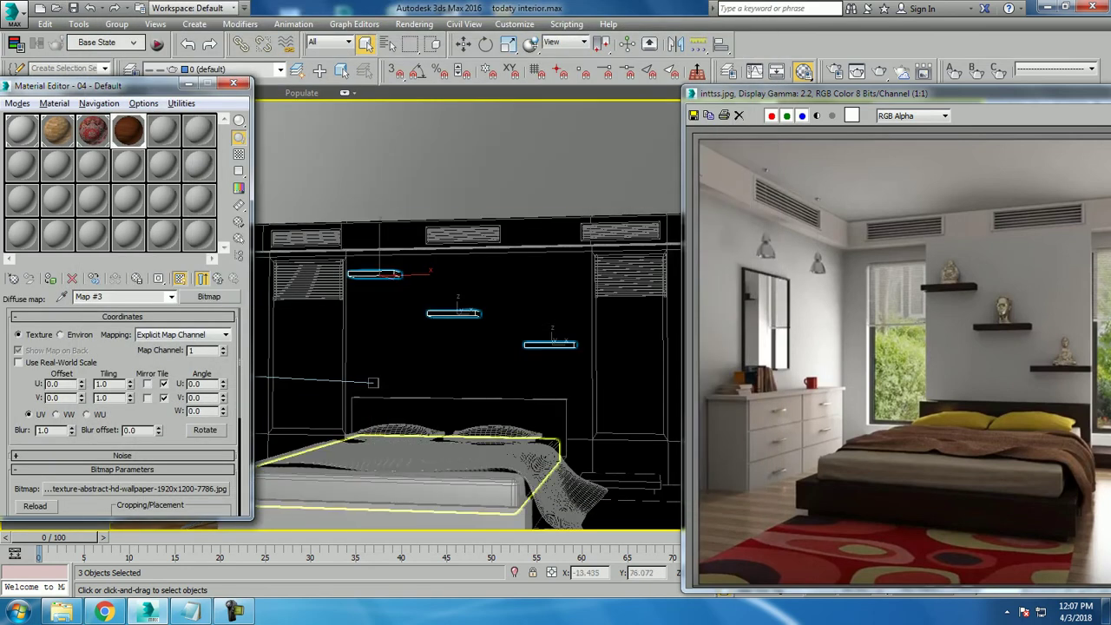
Assign the wood material to the bed frame and put away the reference image.
left_click(408, 482)
middle_click_drag(408, 482, 451, 408, "alt")
middle_click_drag(660, 295, 625, 286, "alt")
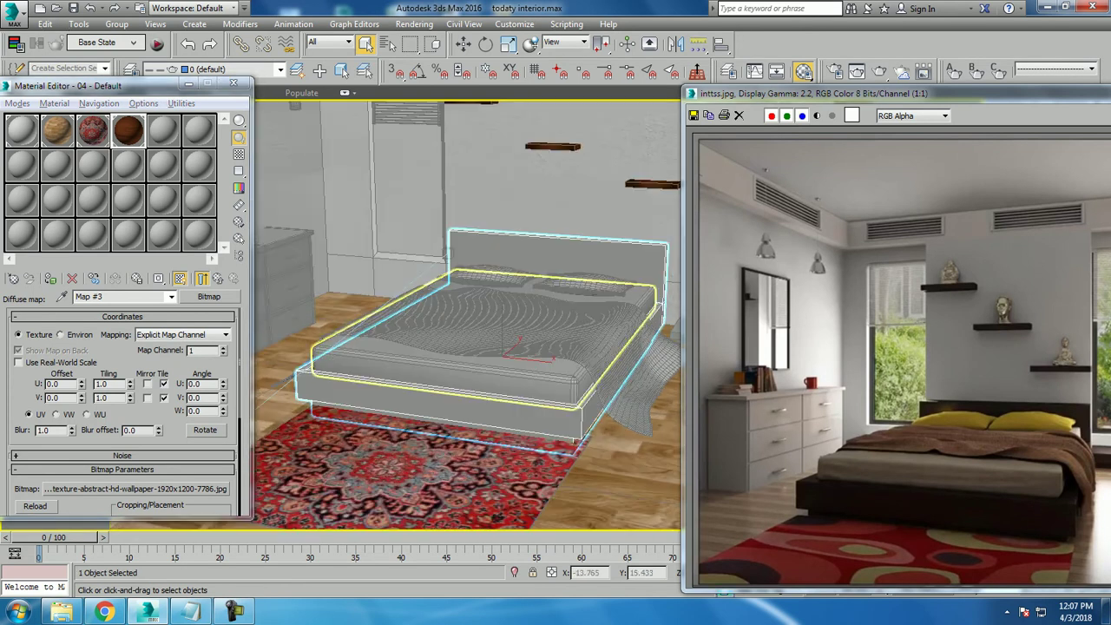
left_click(51, 277)
middle_click_drag(450, 248, 449, 243, "alt")
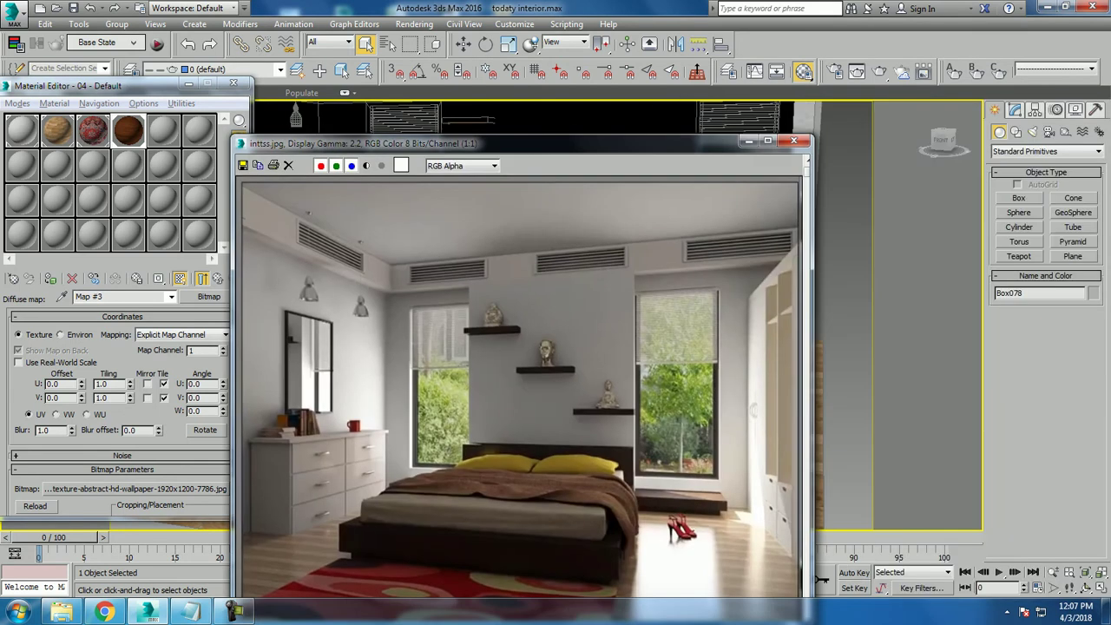
left_click(793, 140)
middle_click_drag(564, 313, 508, 314, "alt")
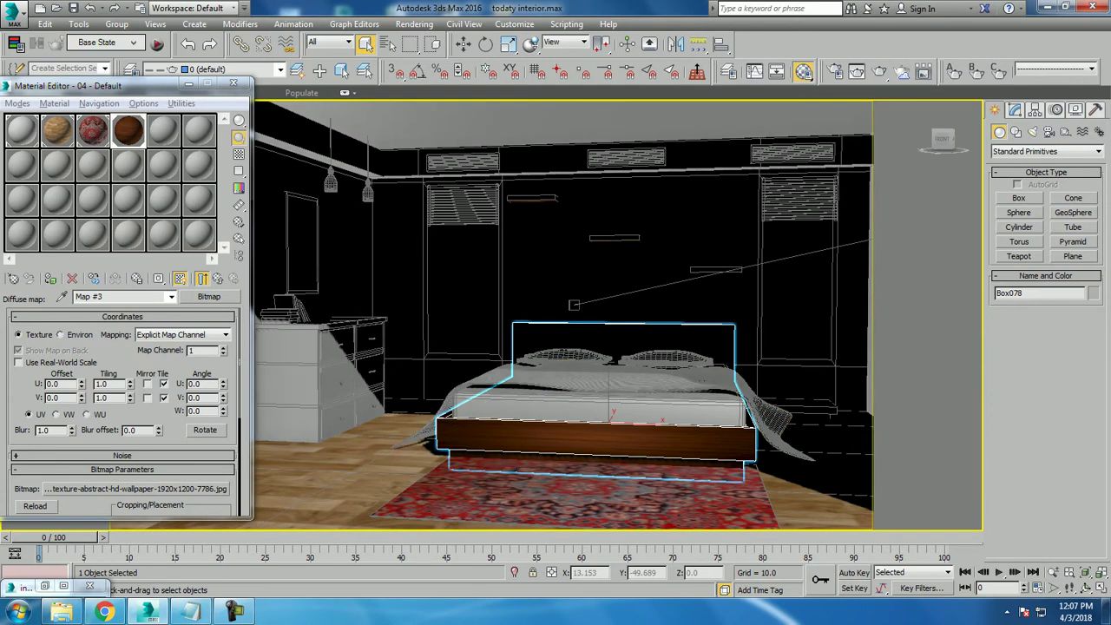
Add a UVW Map modifier to the bed frame with Box mapping.
left_click(1015, 110)
left_click(1098, 148)
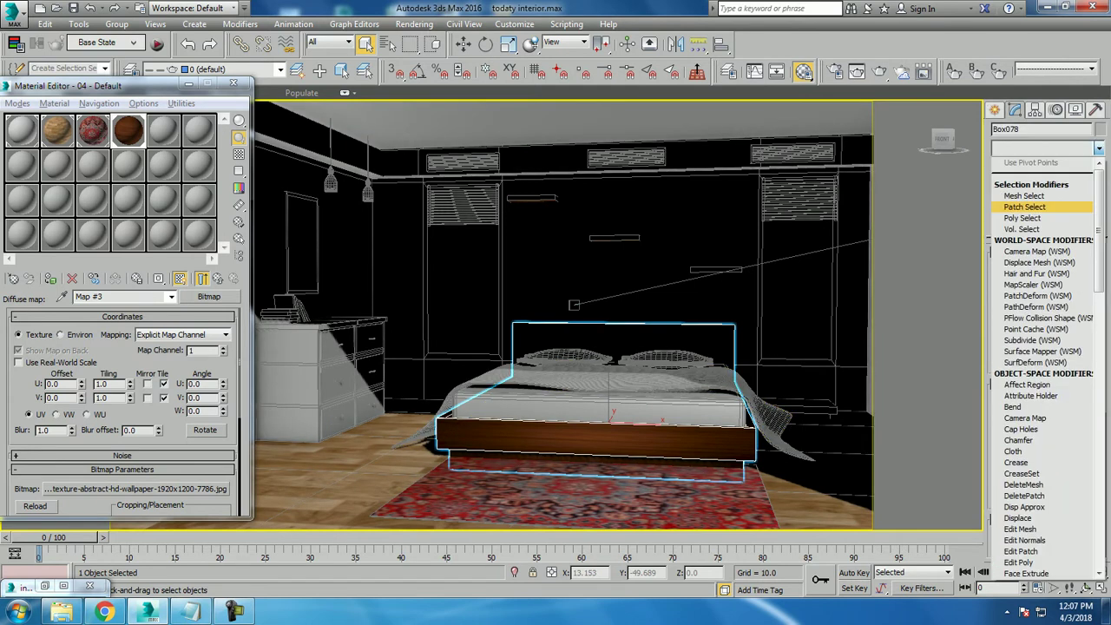
type("uvw")
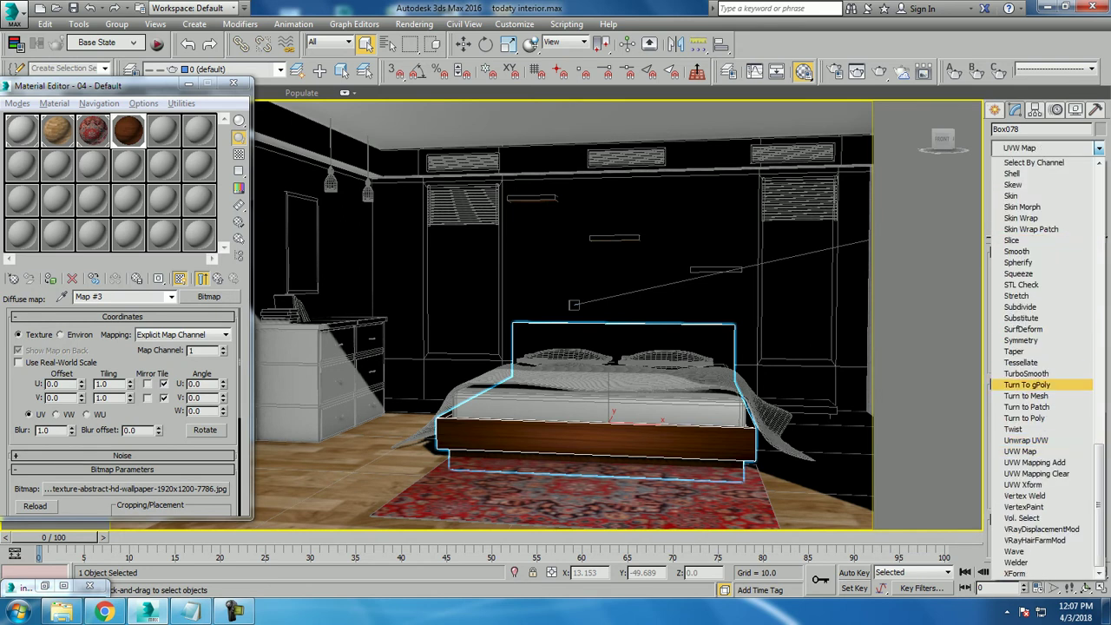
key("Return")
middle_click_drag(565, 347, 329, 319, "alt")
left_click(1017, 329)
right_click(616, 412)
mouse_move(647, 556)
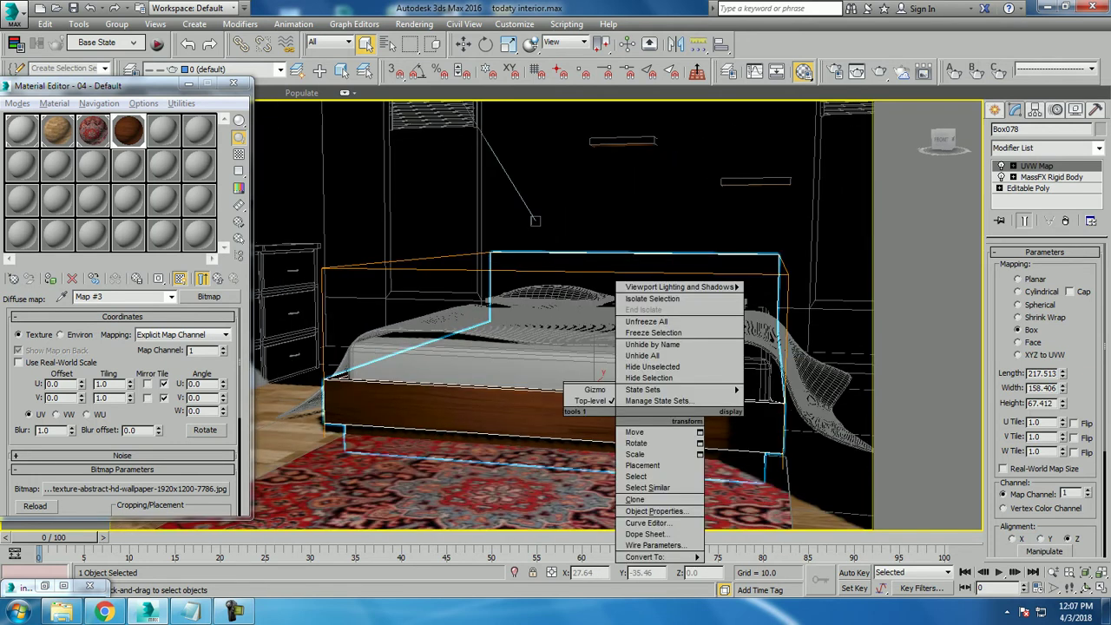
Convert Box078 to an Editable Poly and minimise the inttss.jpg viewer.
left_click(754, 568)
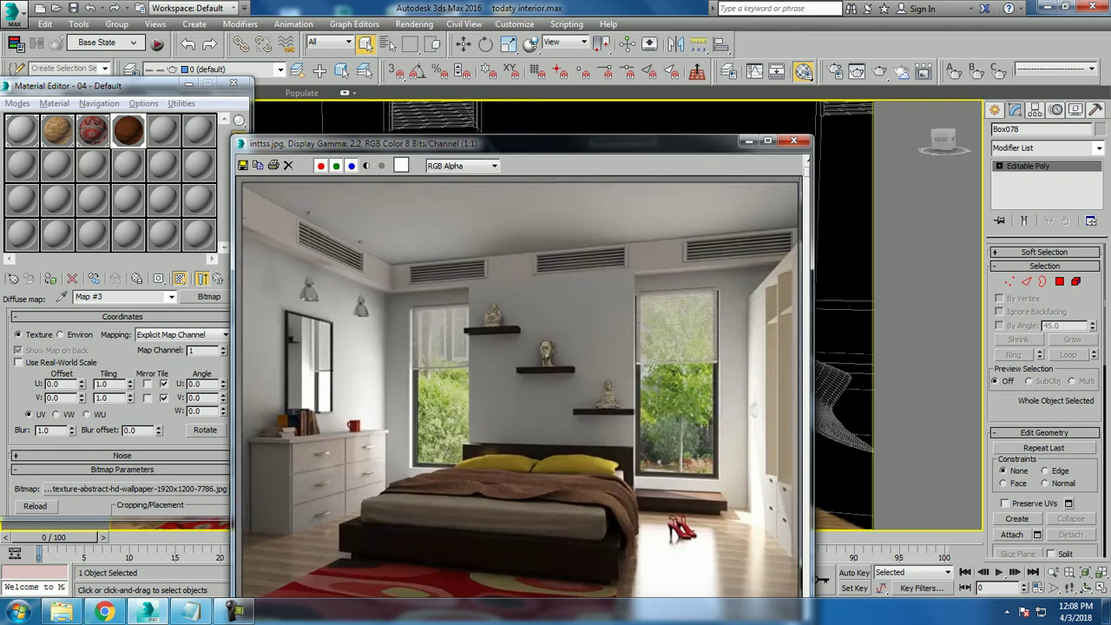
left_click(748, 140)
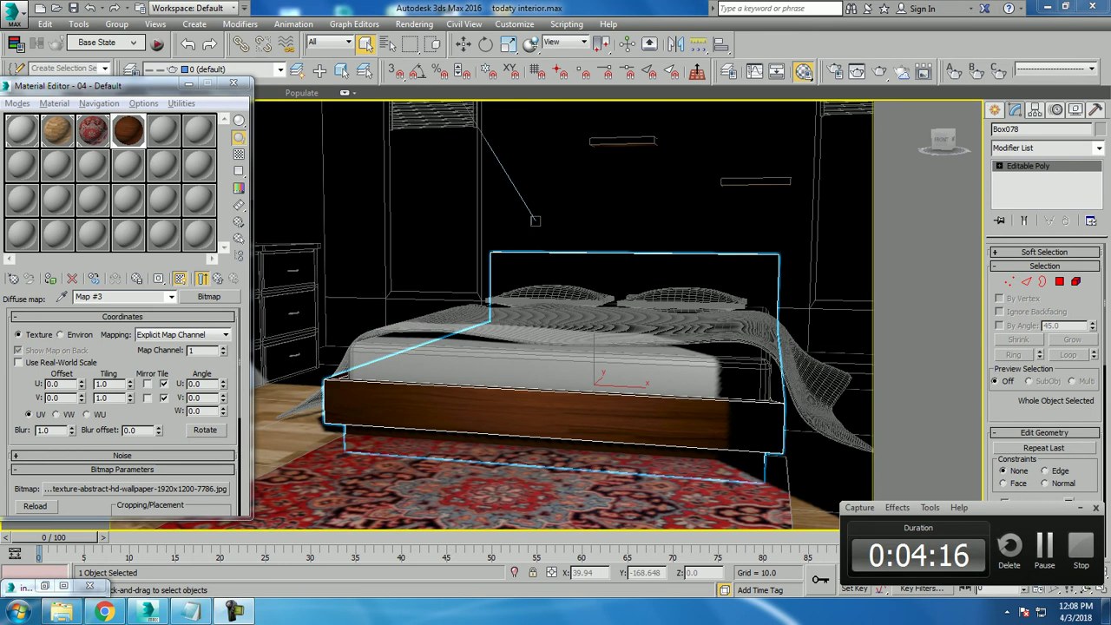
Select the dresser and make material slot 05 a VRayMtl.
middle_click_drag(443, 356, 573, 379)
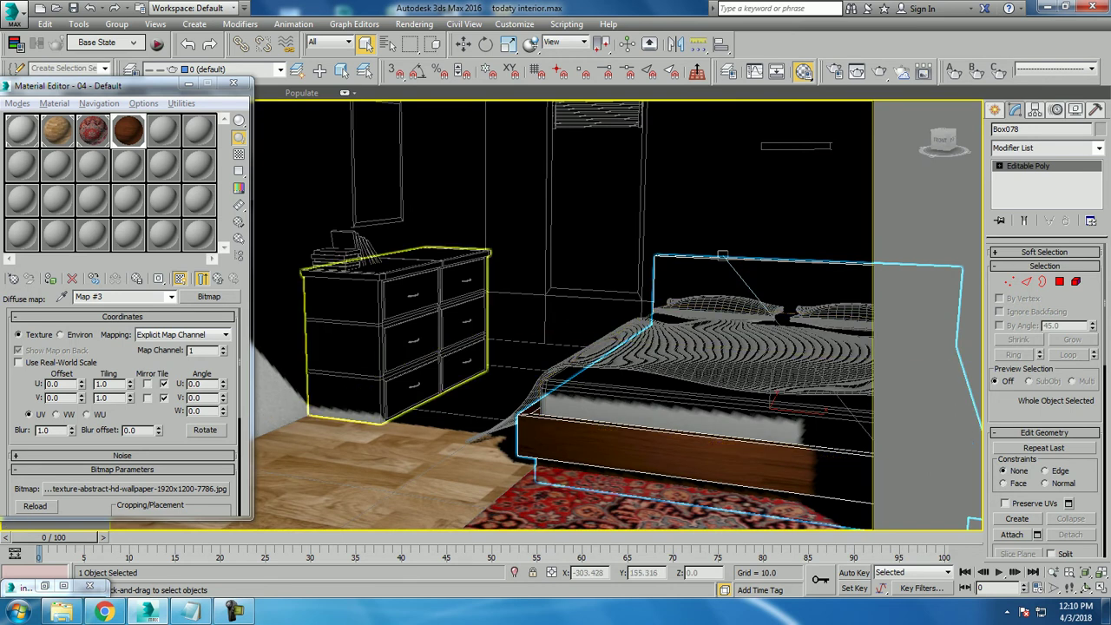
left_click(408, 381)
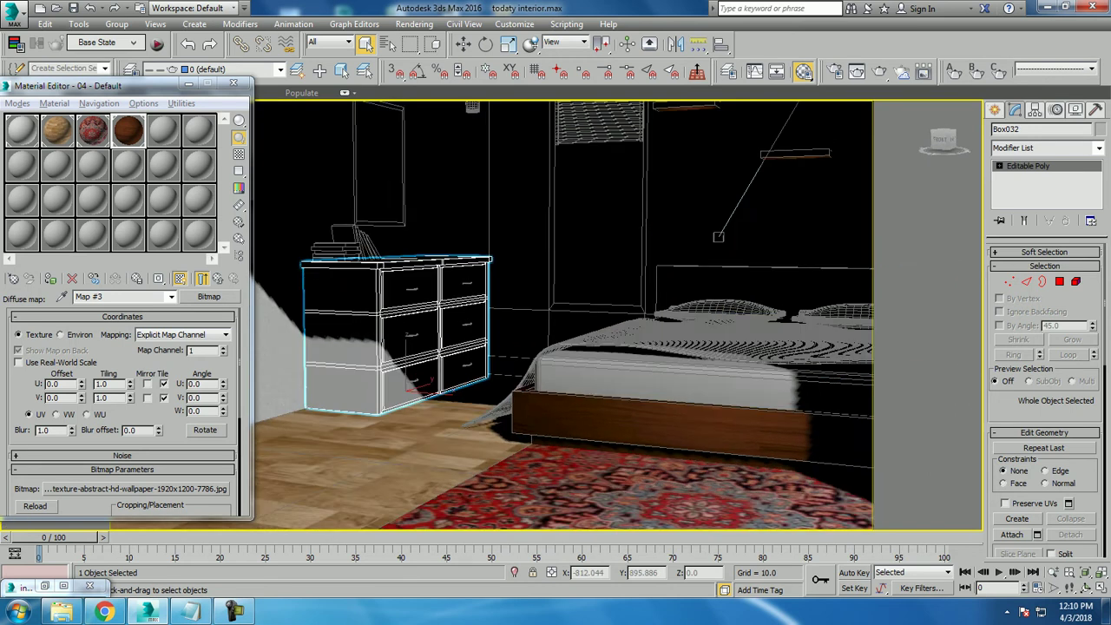
left_click(163, 131)
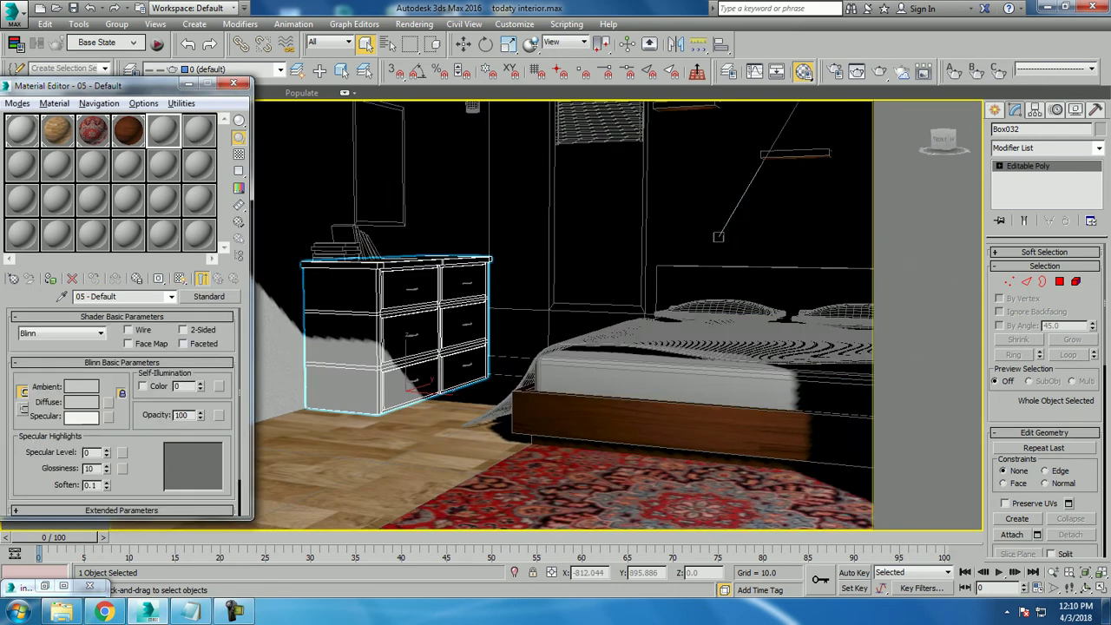
left_click(209, 296)
scroll(295, 408, "down", 2)
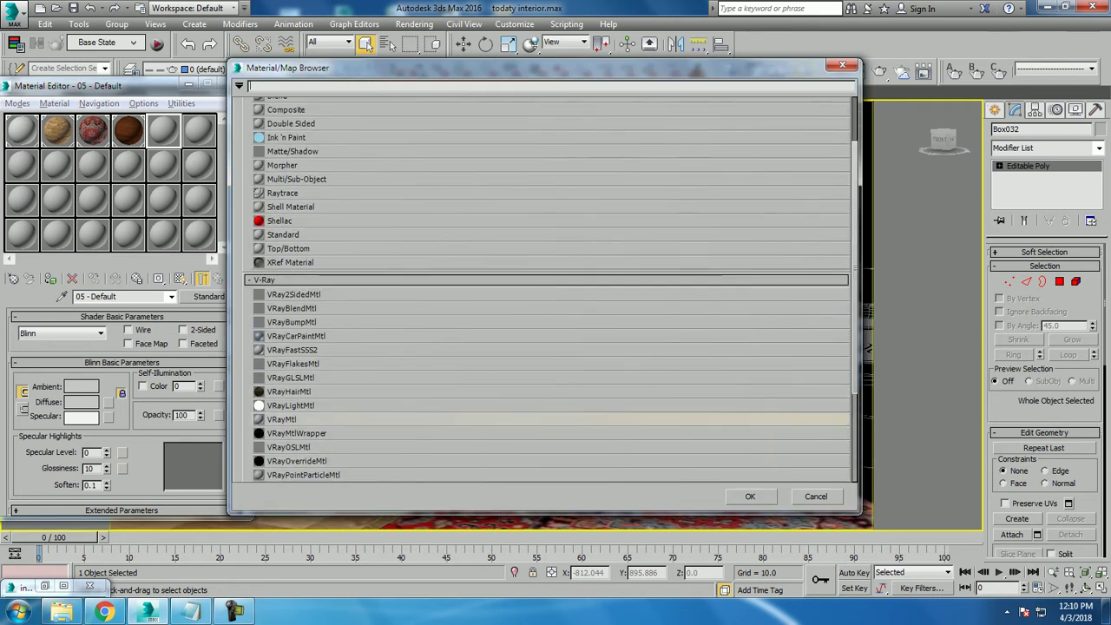
double_click(295, 424)
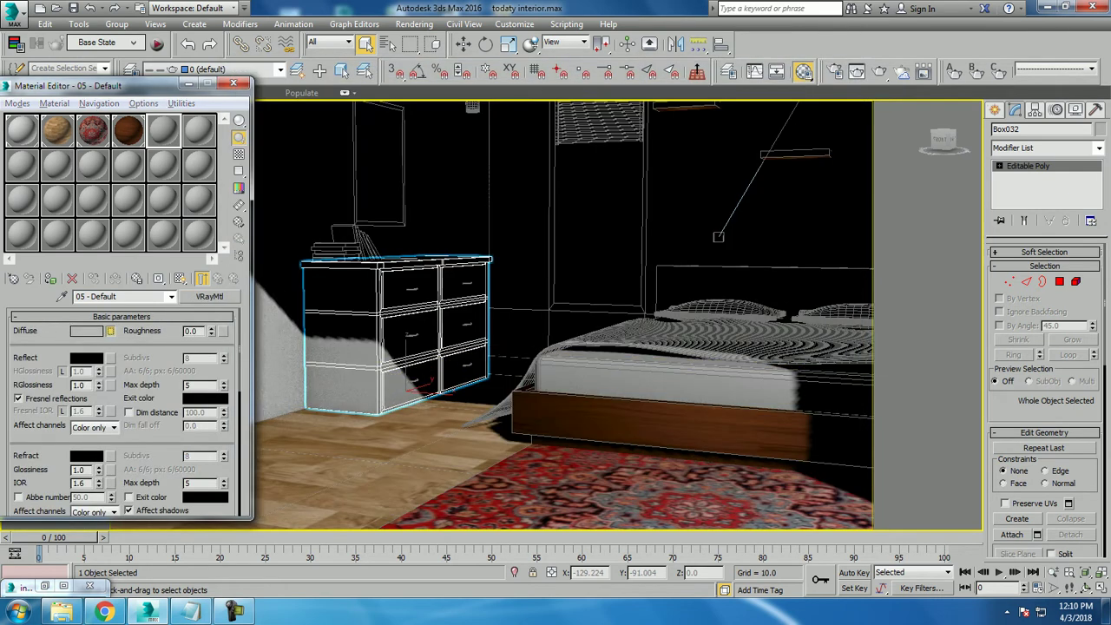
left_click(109, 330)
double_click(279, 135)
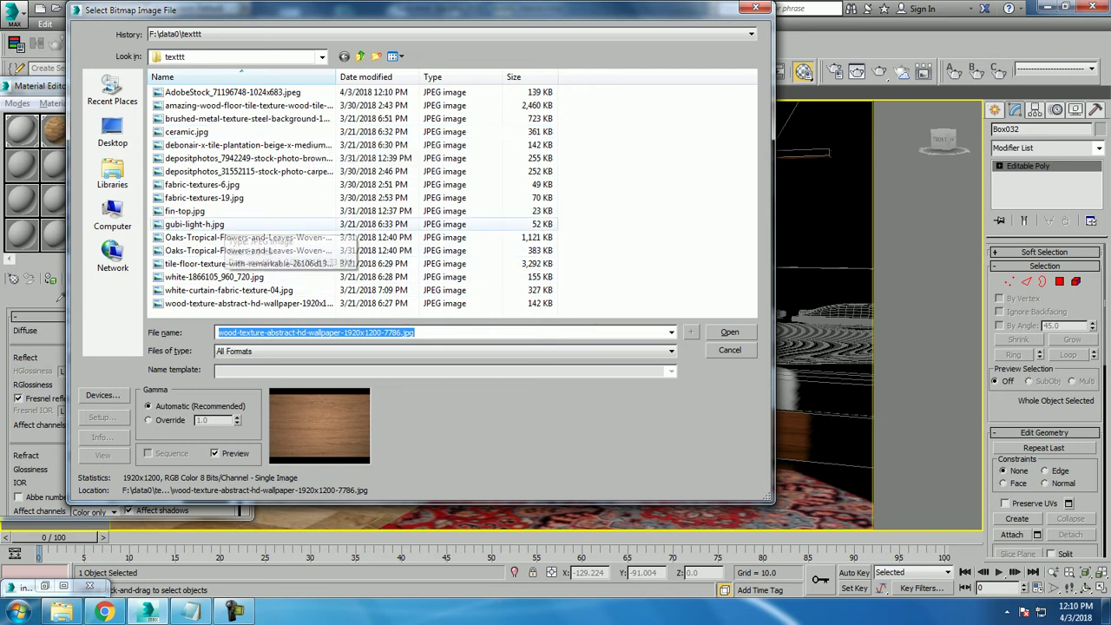
left_click(232, 92)
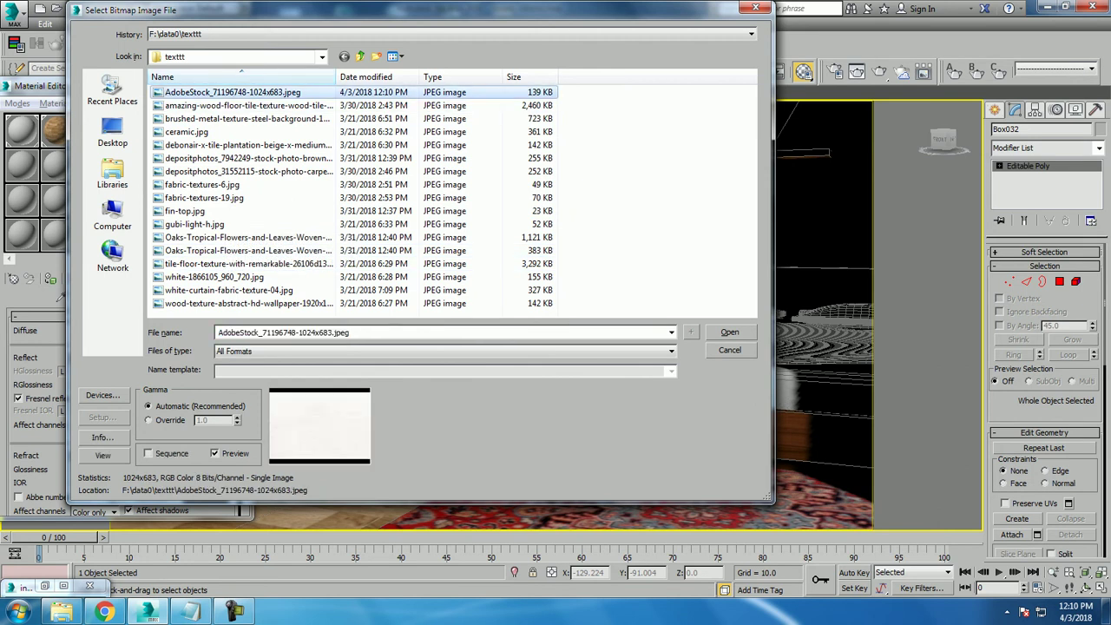
double_click(232, 92)
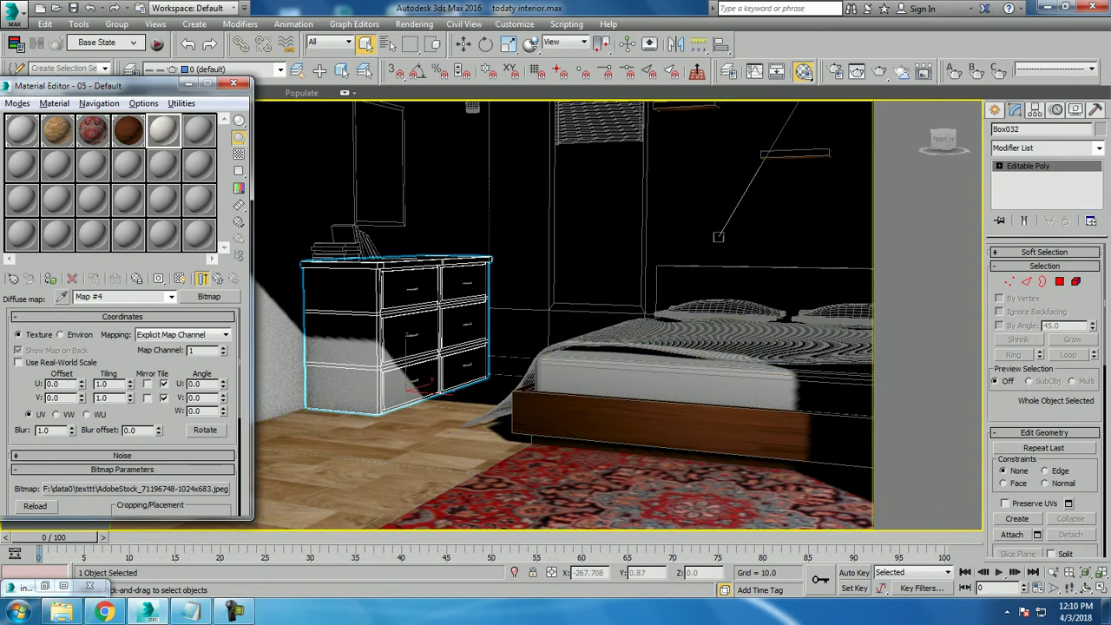
left_click(50, 278)
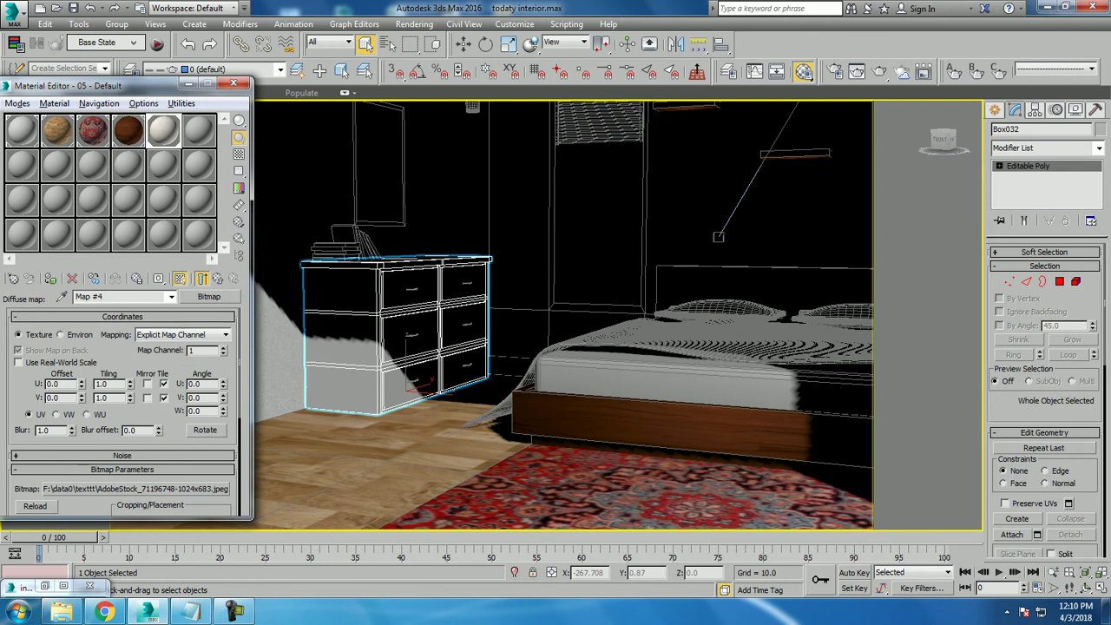
left_click(180, 278)
middle_click_drag(564, 312, 599, 321, "alt")
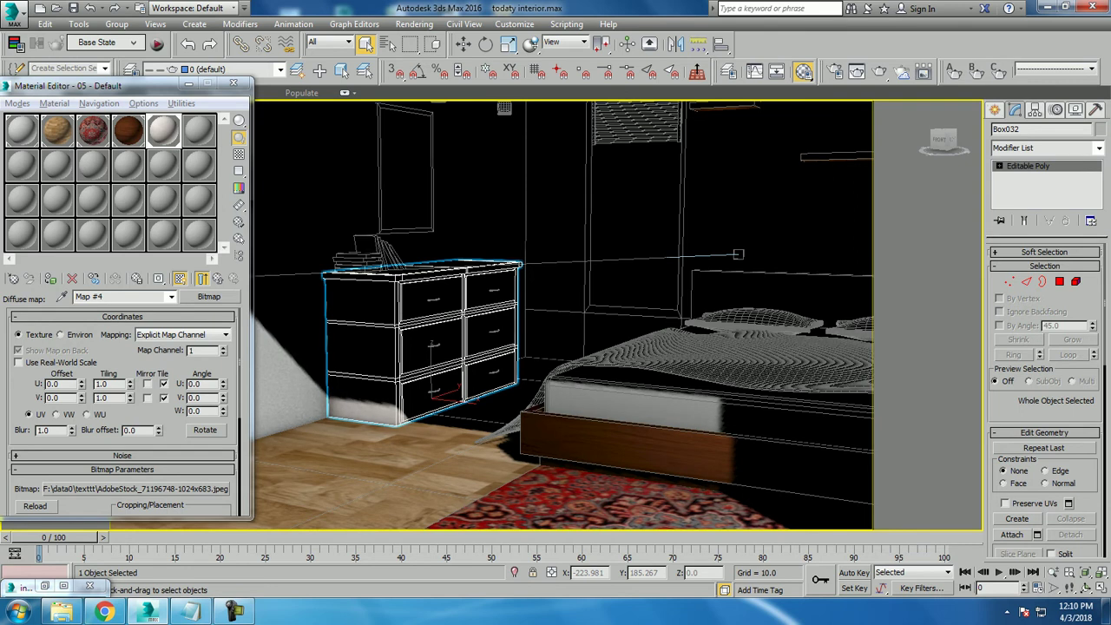
Add a UVW Map modifier to the dresser with Box mapping.
left_click(1098, 148)
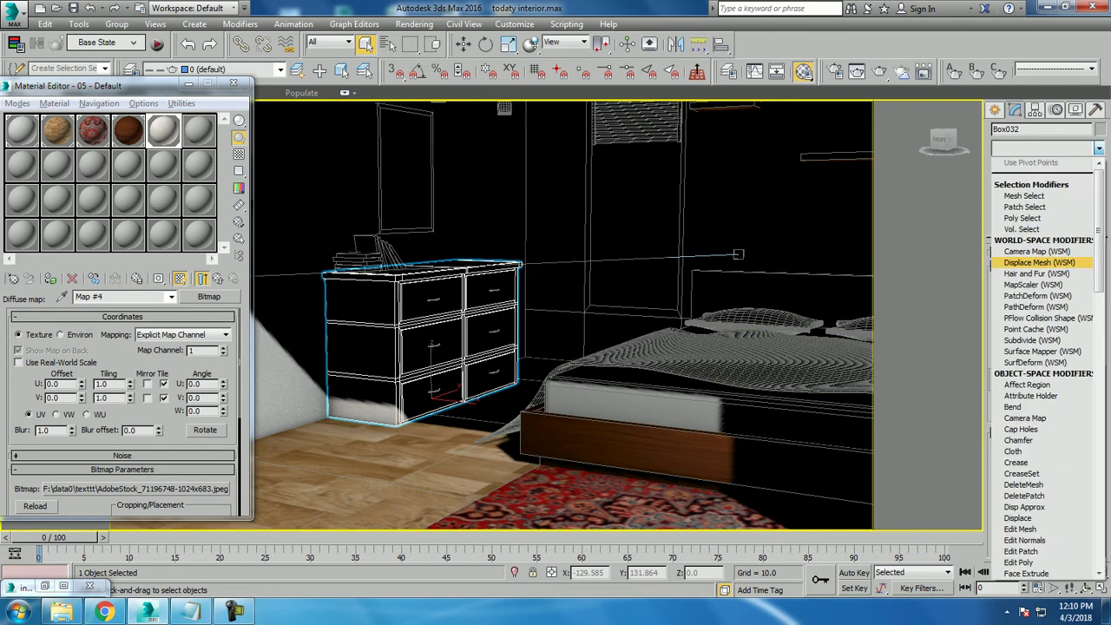
scroll(1042, 365, "down", 15)
type("UVW Map")
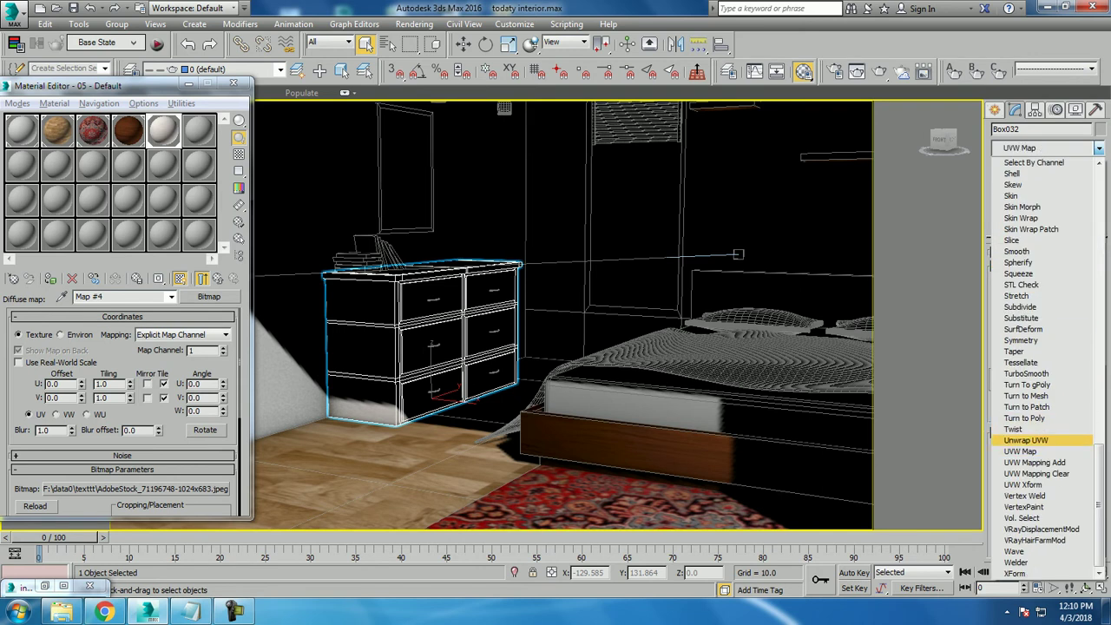
key("Return")
left_click(1018, 330)
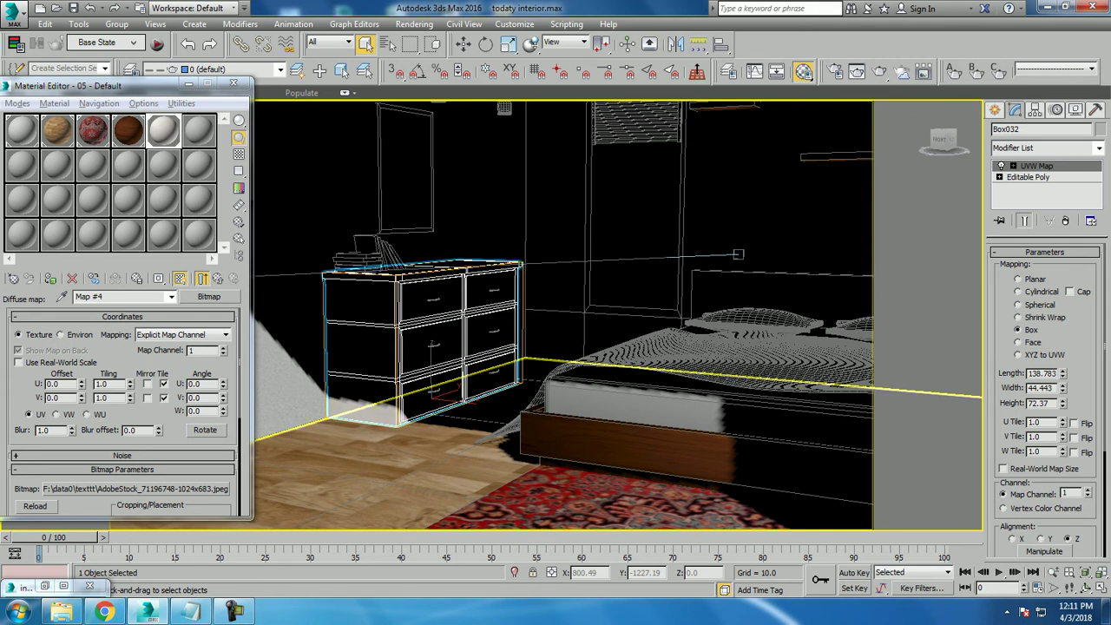
Switch the viewport to Shaded display and minimise the Material Editor.
left_click_drag(173, 85, 132, 147)
left_click(134, 107)
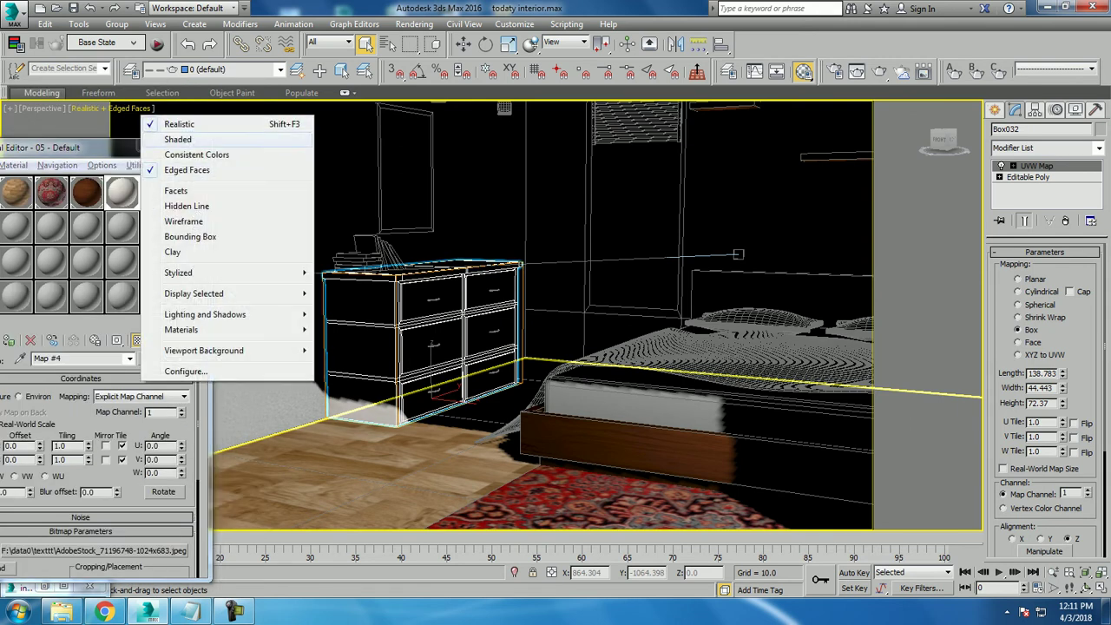
left_click(174, 131)
middle_click_drag(742, 254, 756, 265, "alt")
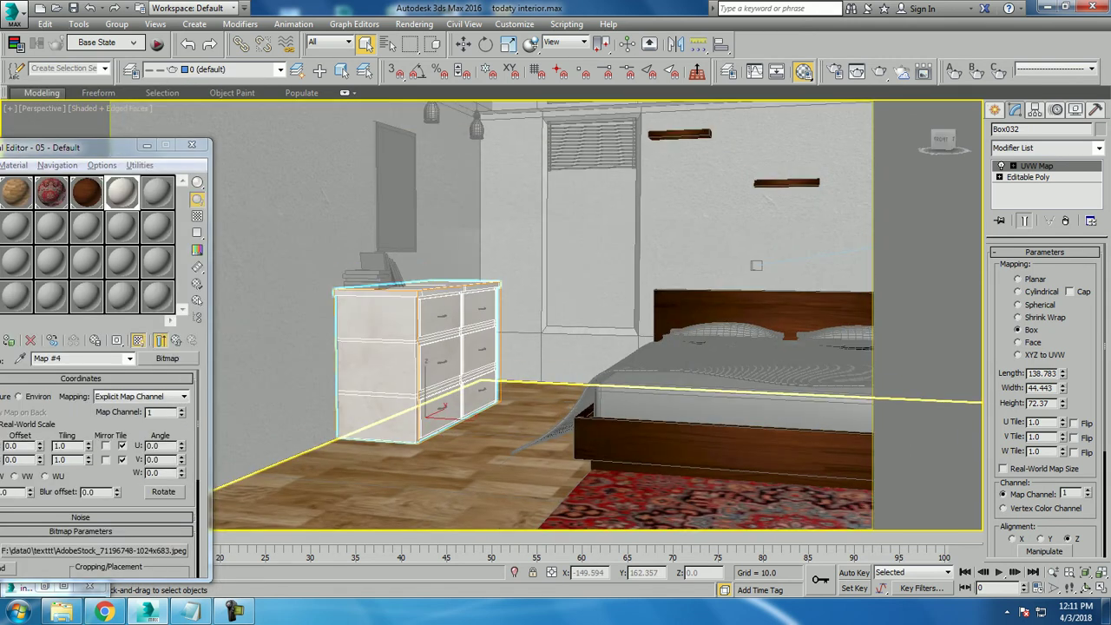
scroll(555, 347, "down", 2)
scroll(556, 348, "down", 2)
scroll(556, 348, "down", 2)
scroll(556, 347, "down", 2)
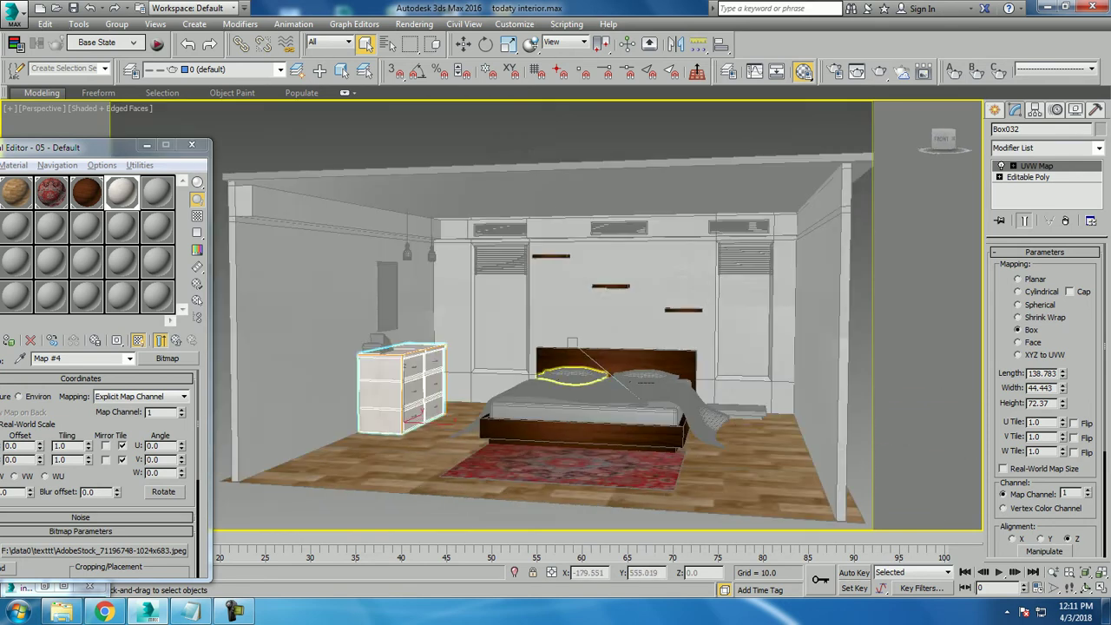
left_click(147, 145)
Select the wall object Wall001 and enter Polygon sub-object mode.
mouse_move(486, 348)
middle_mouse_down("alt")
mouse_move(536, 351)
mouse_move(486, 382)
middle_mouse_up("alt")
scroll(468, 400, "up", 2)
scroll(451, 416, "up", 3)
scroll(446, 421, "up", 2)
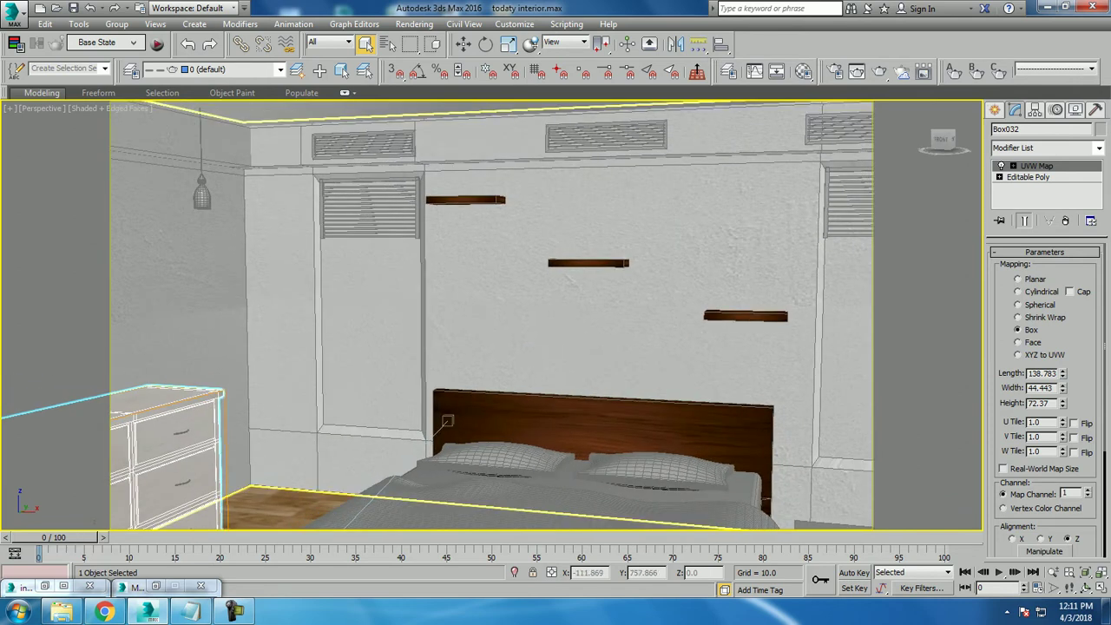
scroll(493, 368, "down", 2)
scroll(492, 368, "up", 1)
scroll(486, 372, "up", 1)
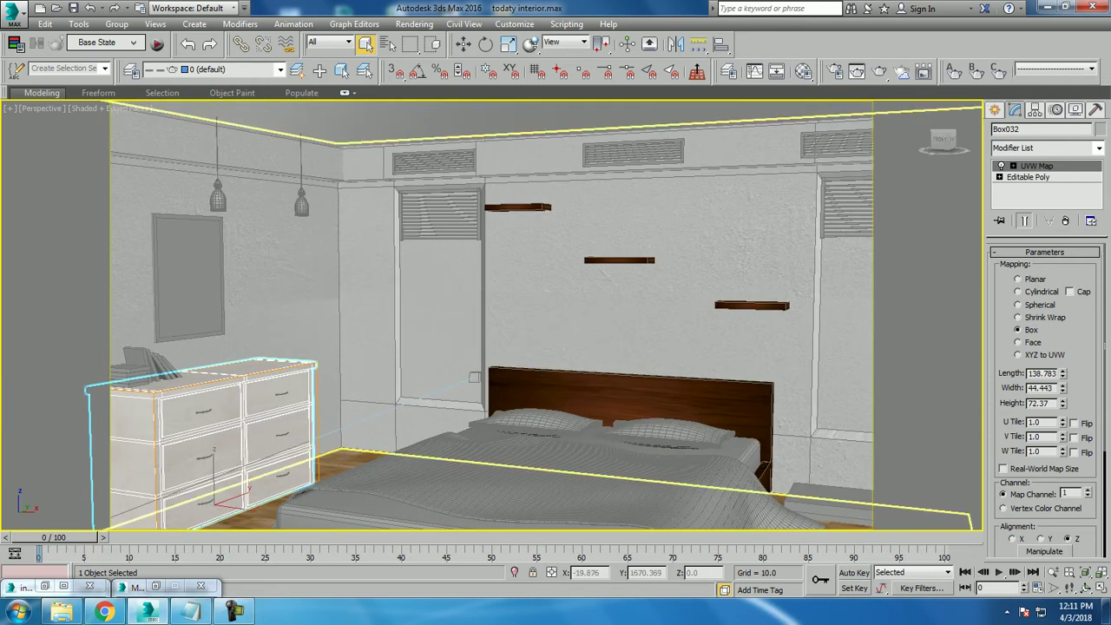
left_click(474, 376)
left_click(1059, 281)
Select the wall's four window polygons, inside and exterior.
left_click(846, 347)
left_click(441, 330, "ctrl")
scroll(474, 377, "down", 5)
scroll(474, 376, "down", 3)
left_click(465, 313, "ctrl")
left_click(667, 295, "ctrl")
scroll(532, 338, "up", 4)
scroll(532, 338, "up", 2)
scroll(532, 337, "up", 2)
scroll(456, 354, "up", 2)
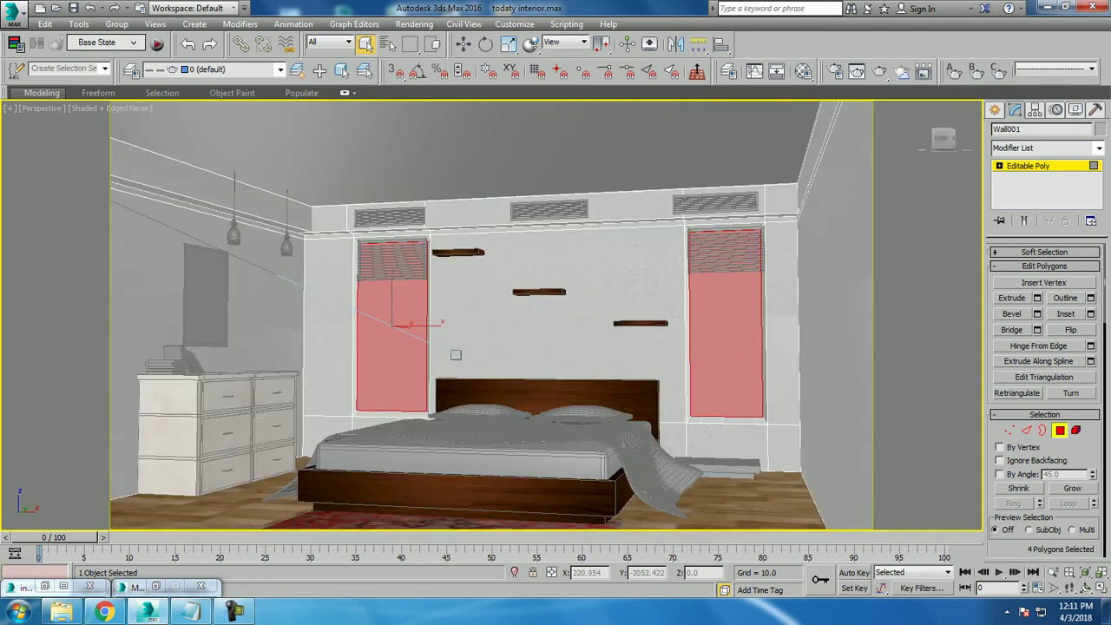
Make a fresh material, 07 - Default, into a VRayMtl.
key("m")
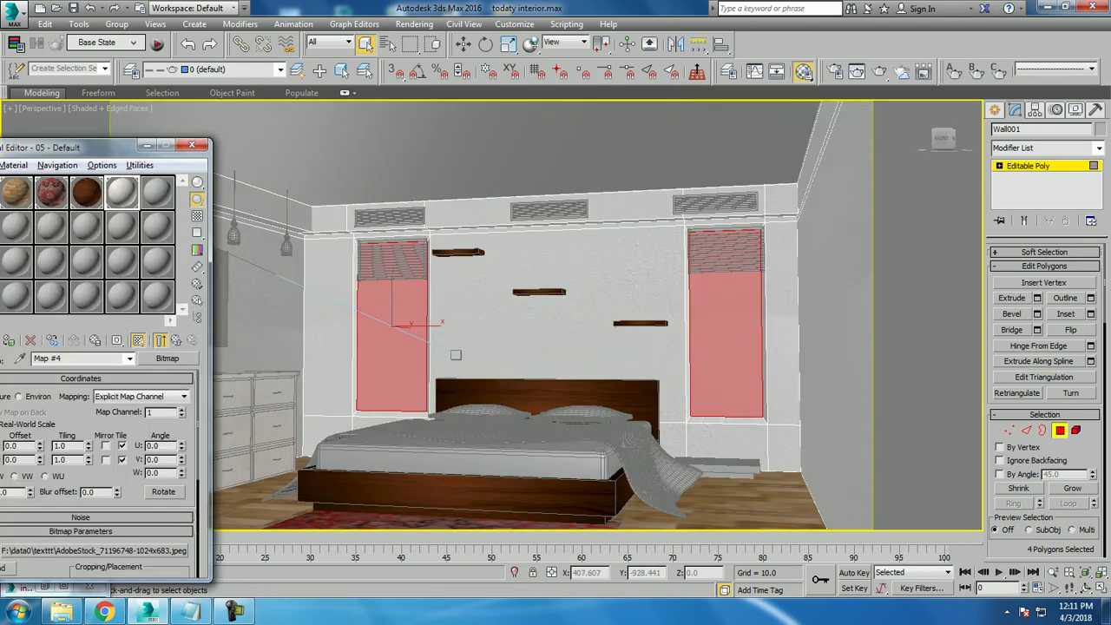
left_click(168, 357)
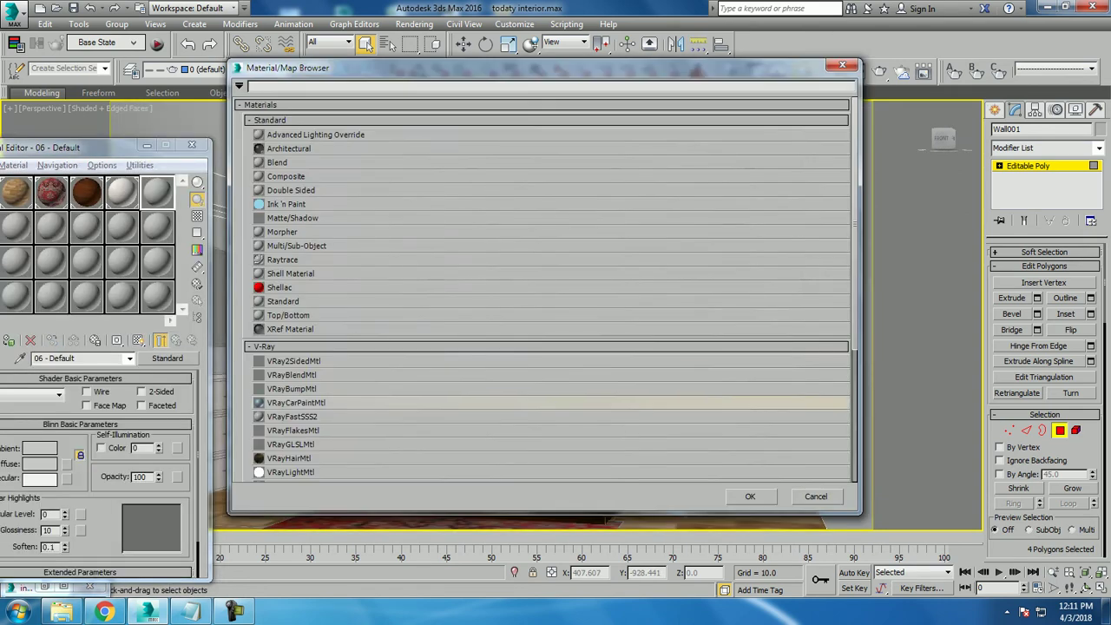
double_click(330, 402)
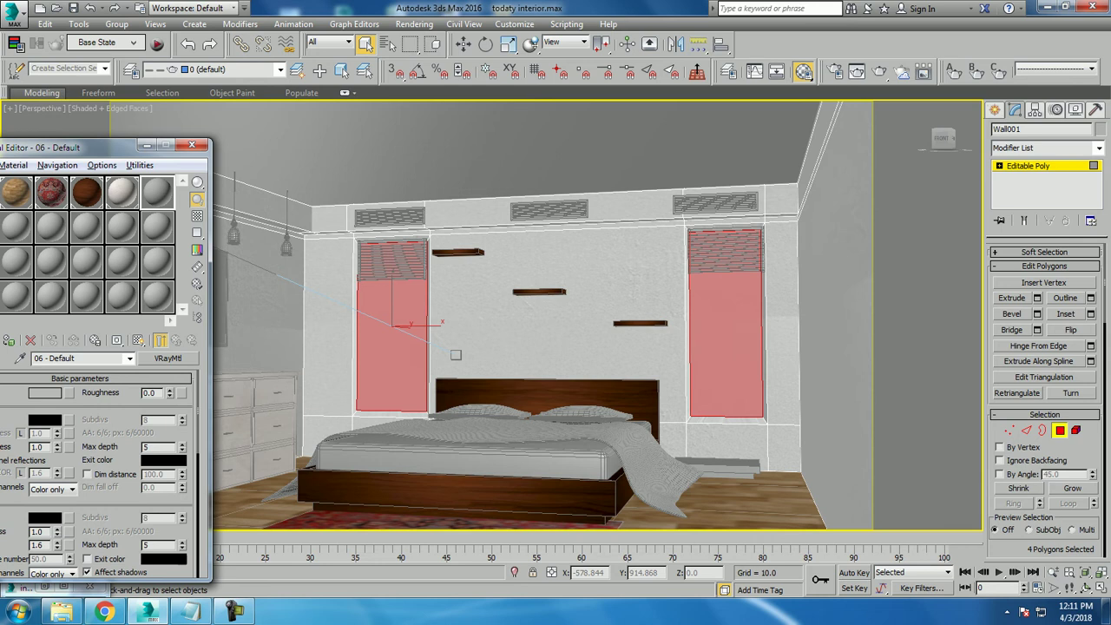
left_click_drag(96, 147, 243, 125)
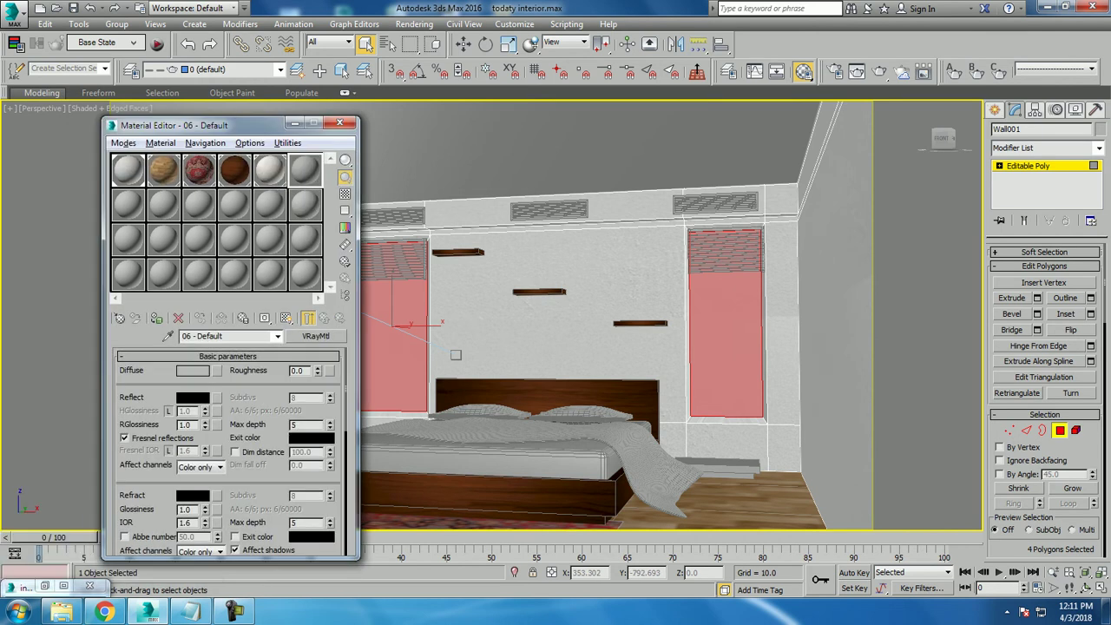
left_click(127, 202)
left_click(316, 336)
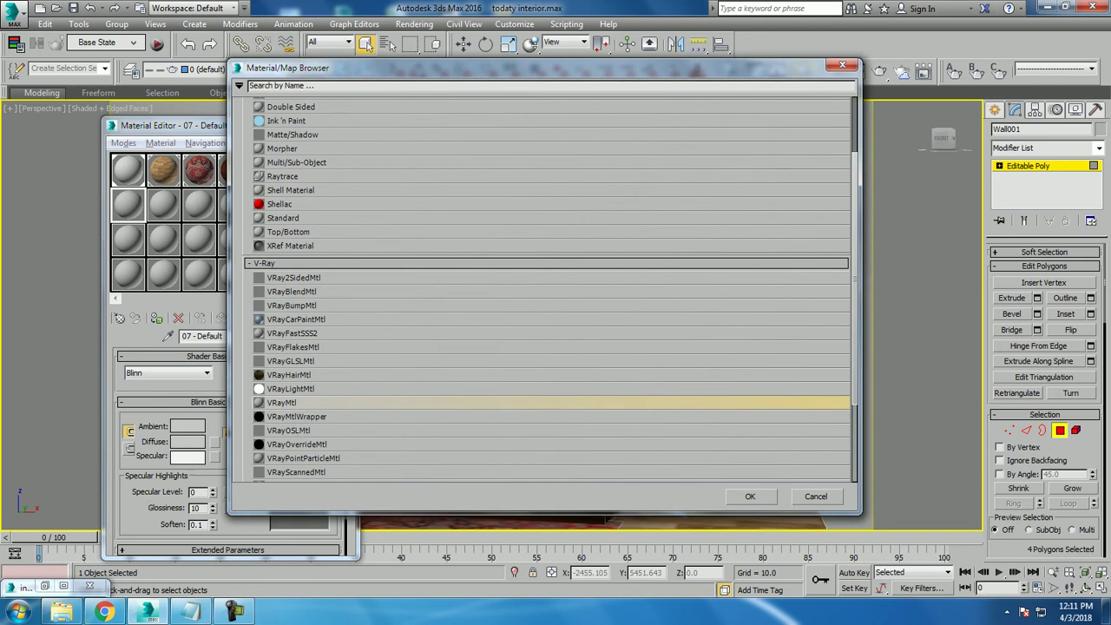
double_click(286, 403)
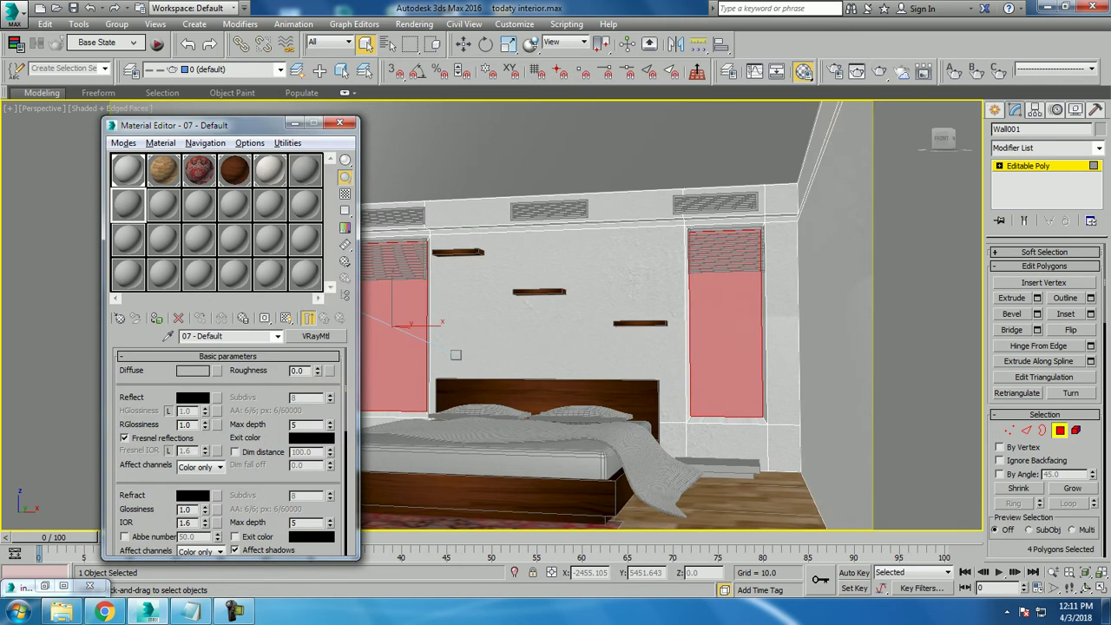
Set material 07's Refract colour to pure white, then deselect the window polygons.
left_click(192, 494)
left_click_drag(410, 86, 410, 197)
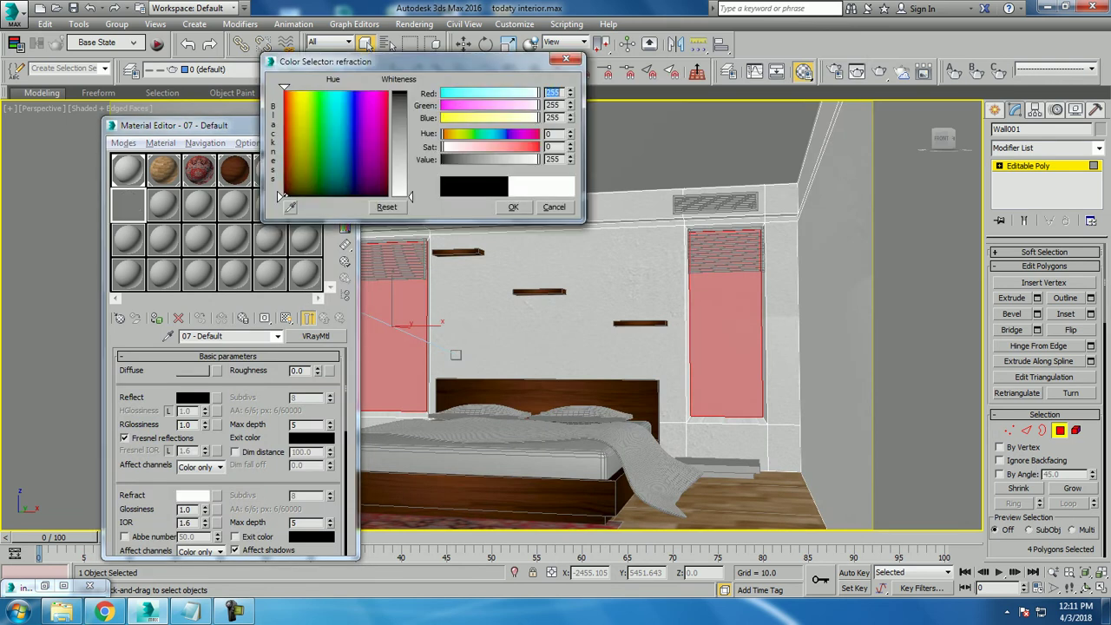
left_click(512, 206)
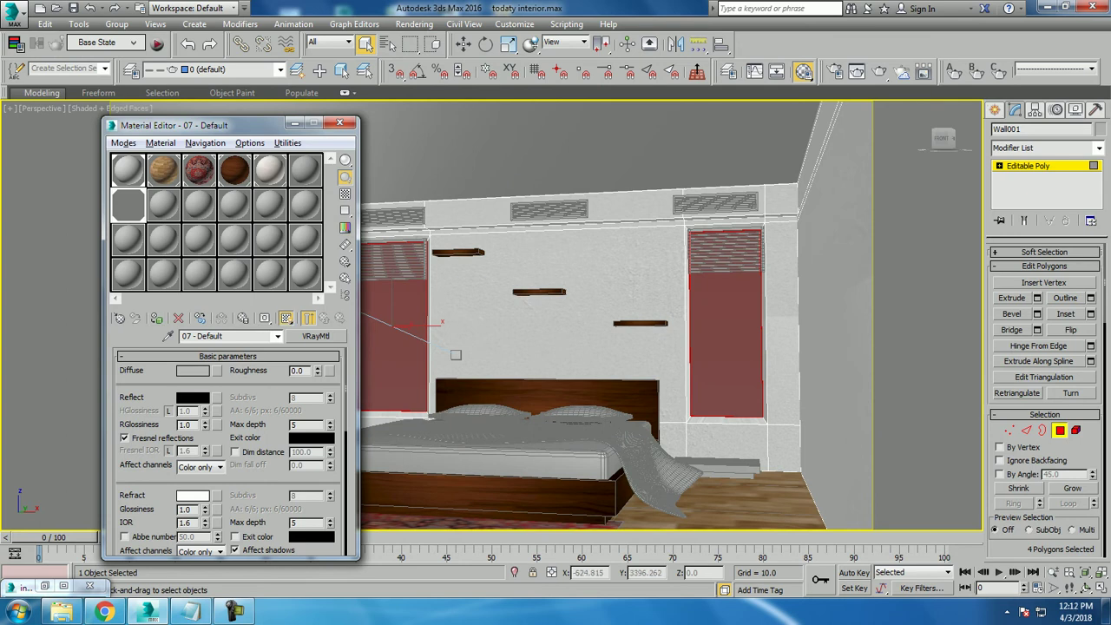
key("z")
key("ctrl+d")
mouse_move(608, 347)
middle_mouse_down("alt")
mouse_move(660, 347)
mouse_move(555, 347)
mouse_move(529, 365)
mouse_move(478, 364)
middle_mouse_up("alt")
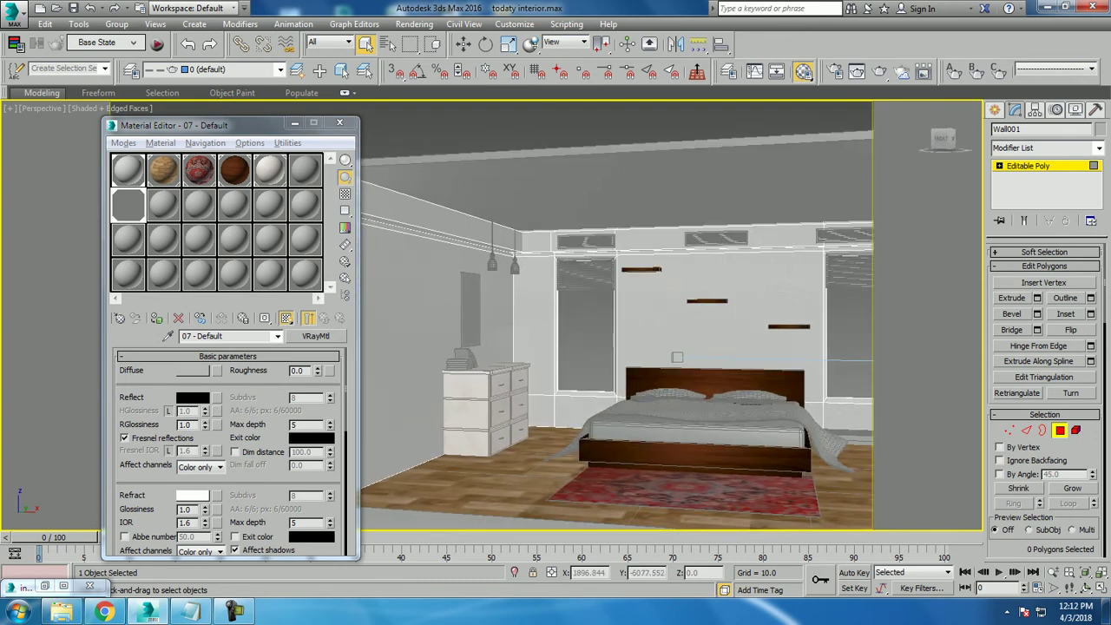
Leave Polygon mode and place the inttss.jpg reference render beside the viewport.
left_click(508, 221)
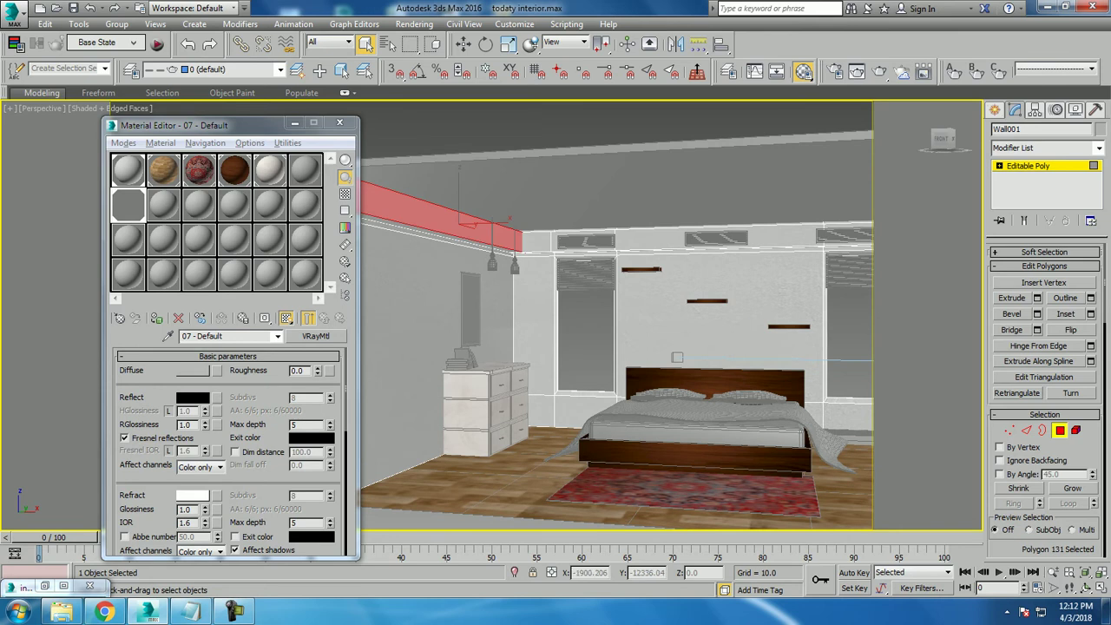
key("4")
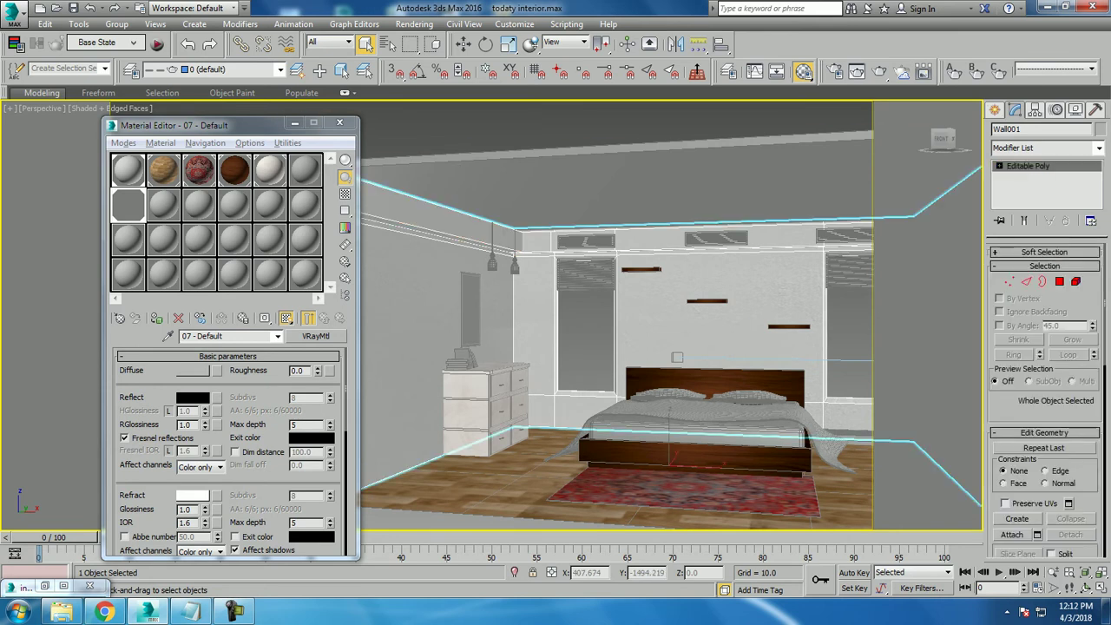
left_click(295, 122)
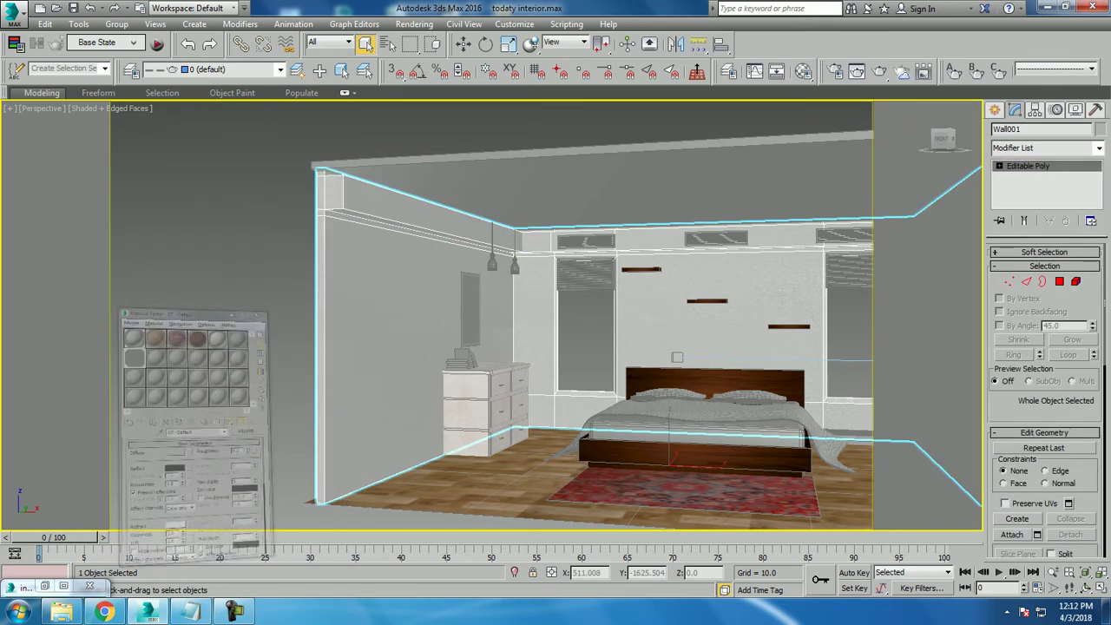
left_click(45, 585)
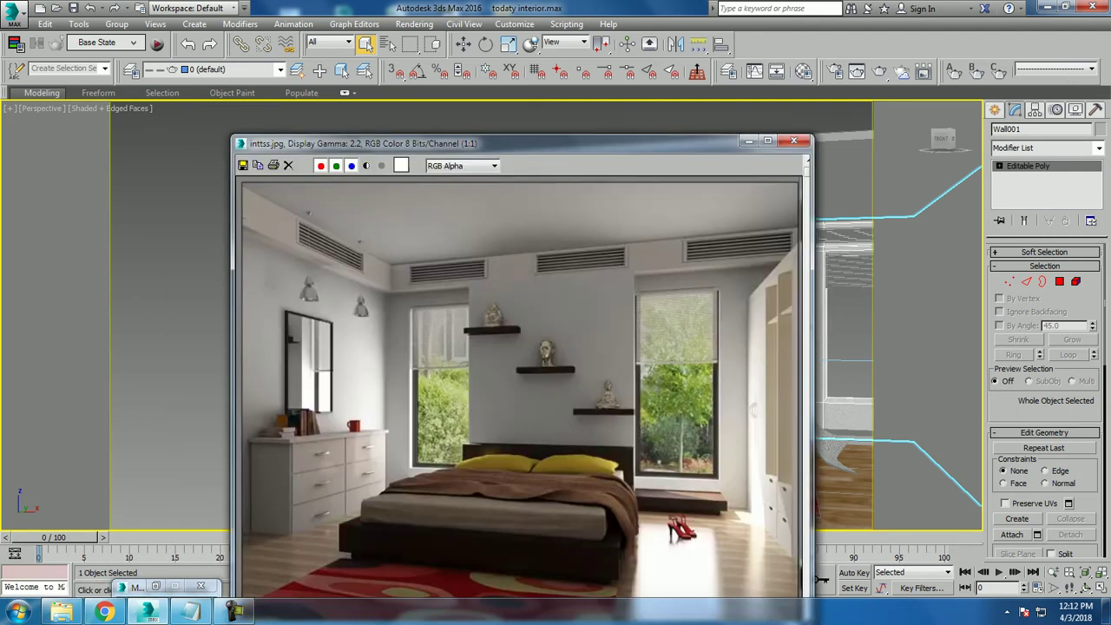
mouse_move(486, 143)
left_mouse_down()
mouse_move(347, 114)
mouse_move(182, 118)
mouse_move(189, 326)
mouse_move(347, 148)
mouse_move(263, 83)
left_mouse_up()
middle_click_drag(737, 348, 933, 347)
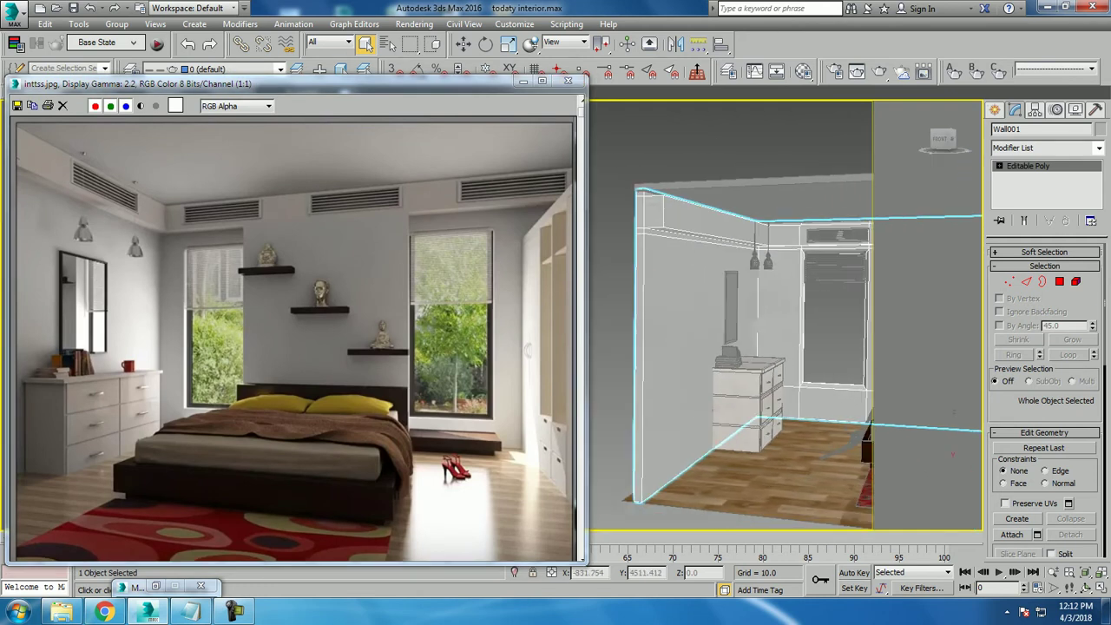
Zoom in on the mirror above the dresser and select it.
scroll(729, 252, "up", 3)
left_click(729, 251)
scroll(729, 252, "up", 3)
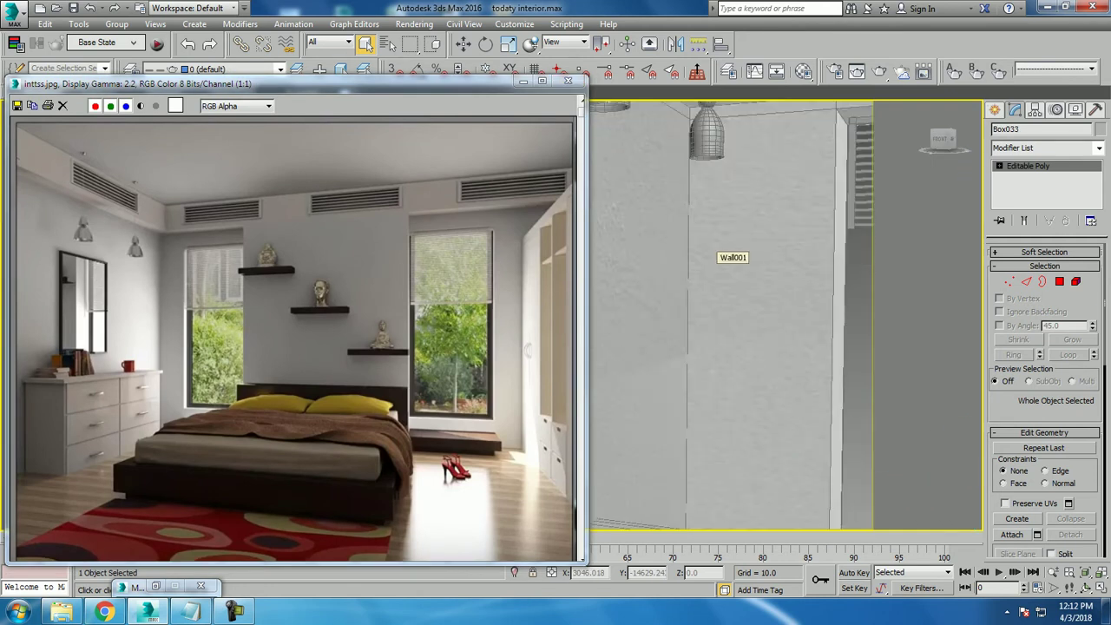
scroll(729, 252, "up", 3)
scroll(729, 286, "down", 5)
scroll(729, 286, "up", 3)
scroll(729, 286, "down", 1)
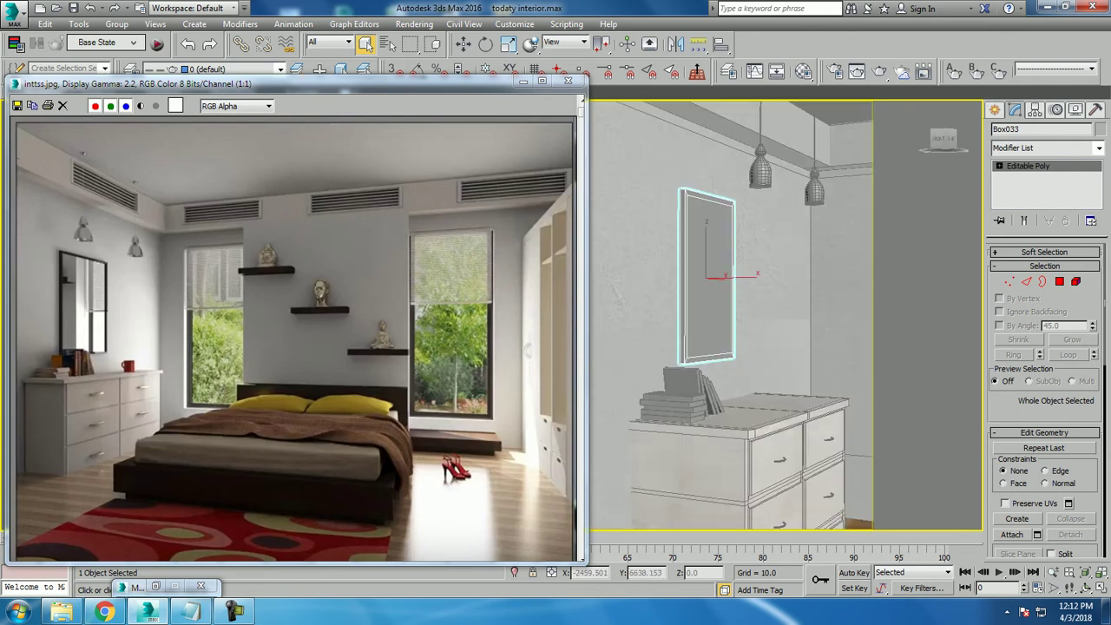
scroll(729, 286, "up", 1)
scroll(729, 286, "up", 2)
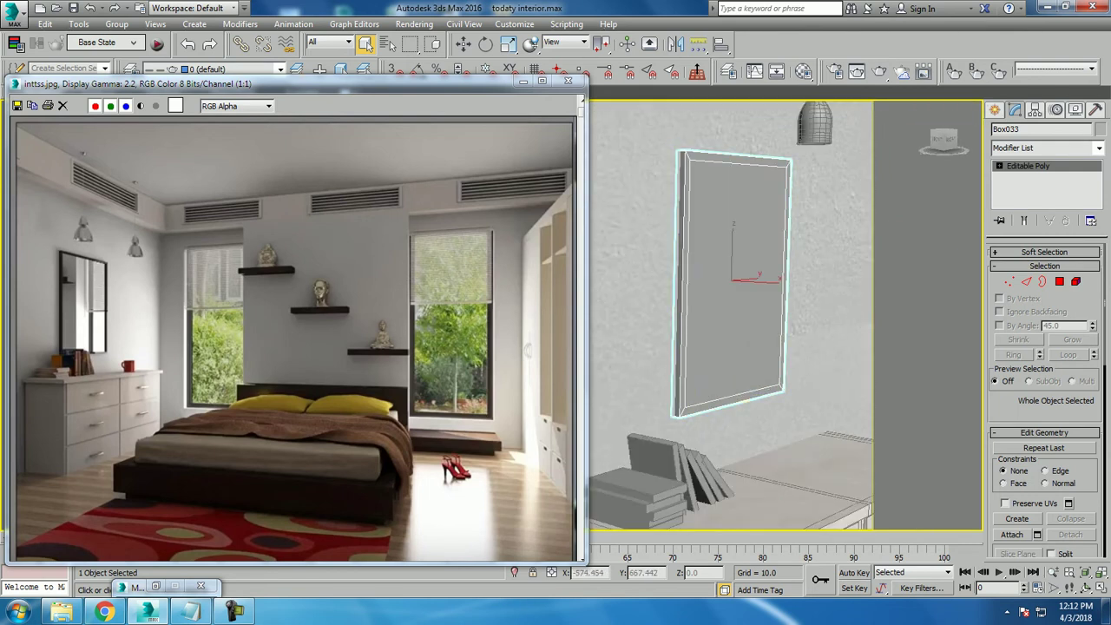
Select the mirror's centre face and make material 08 a VRayMtl.
left_click(1059, 281)
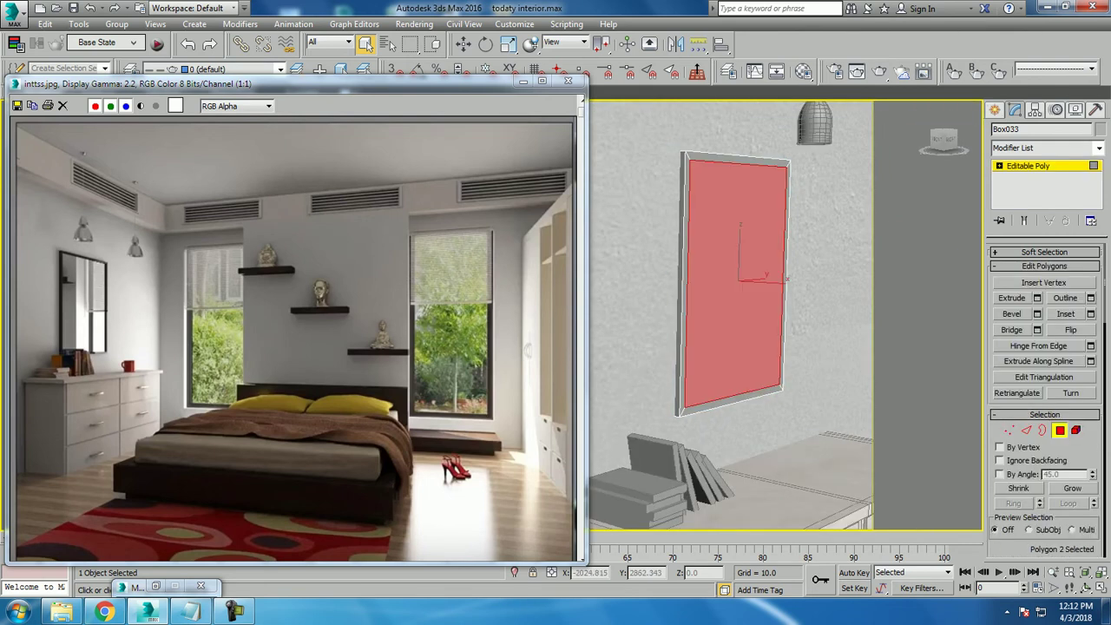
key("m")
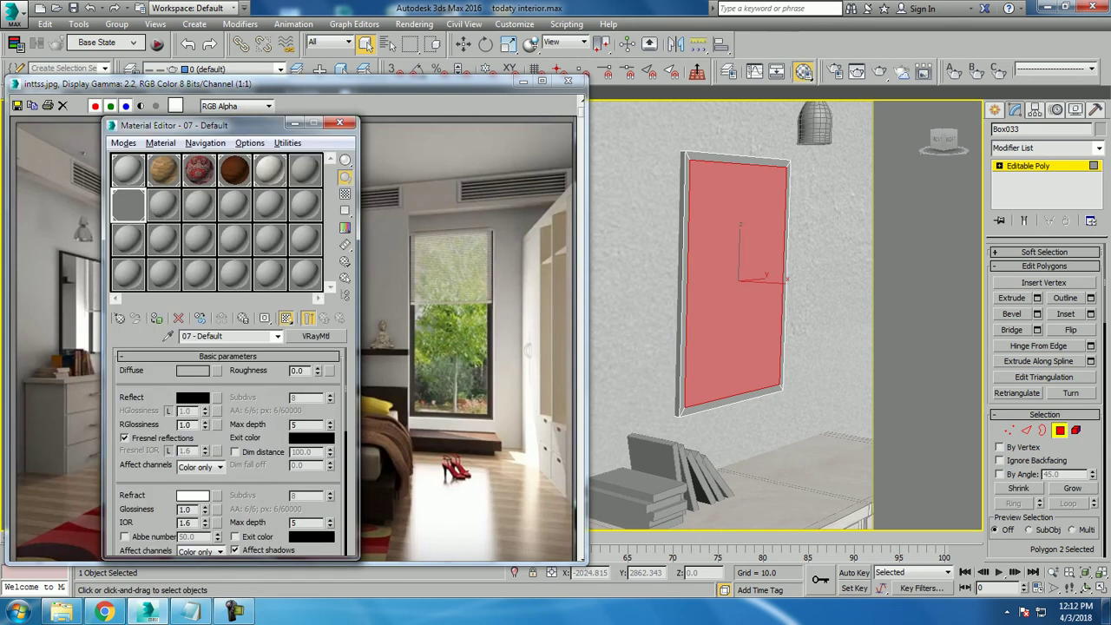
left_click(163, 204)
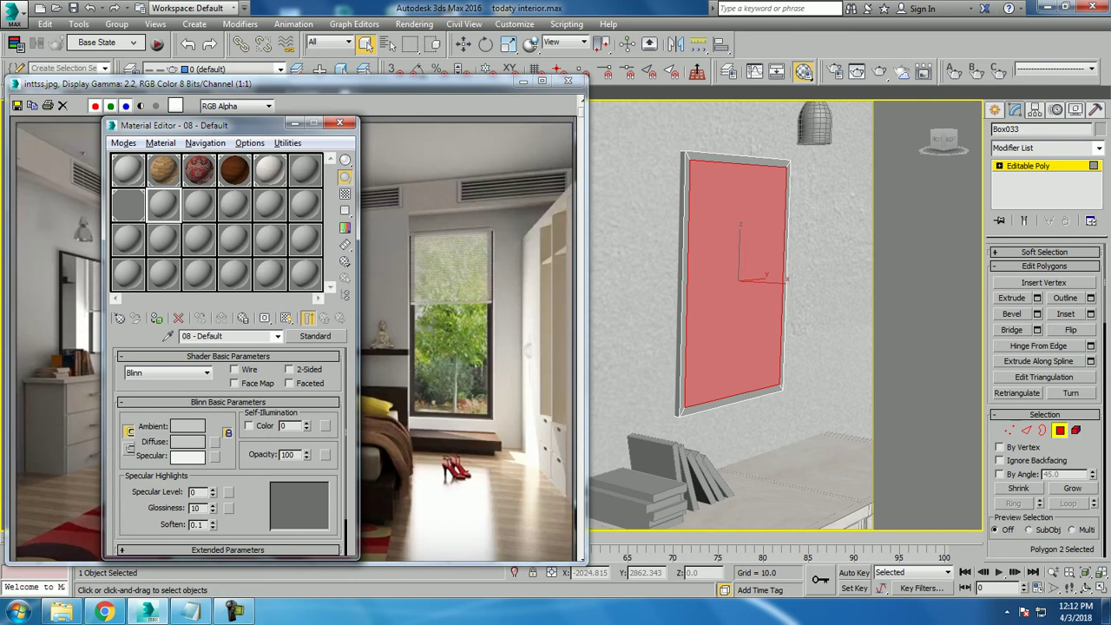
left_click(315, 336)
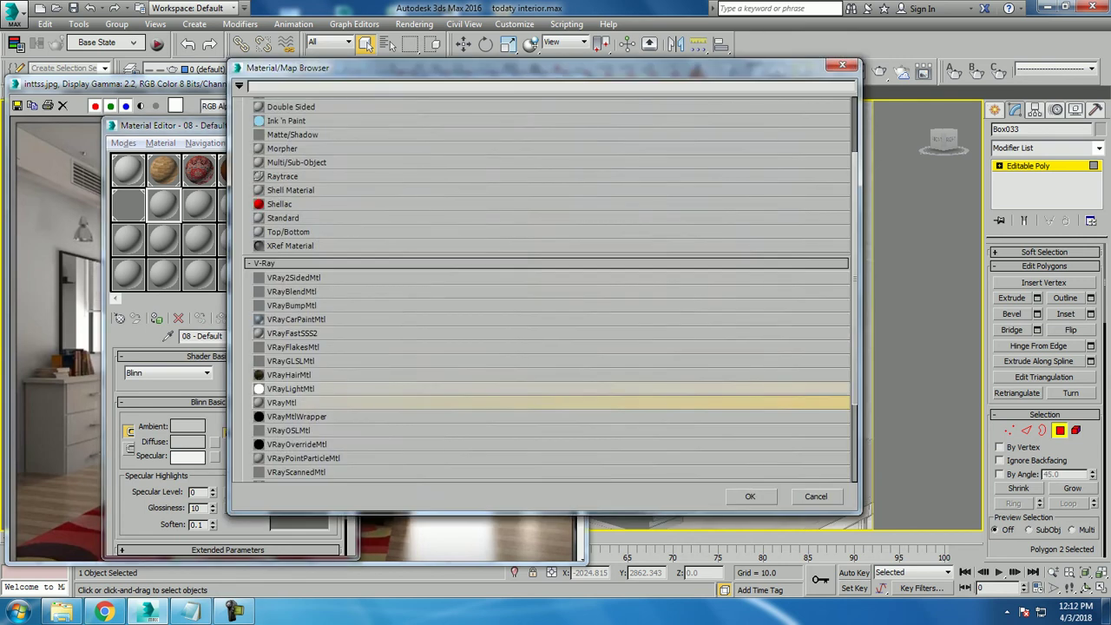
double_click(295, 402)
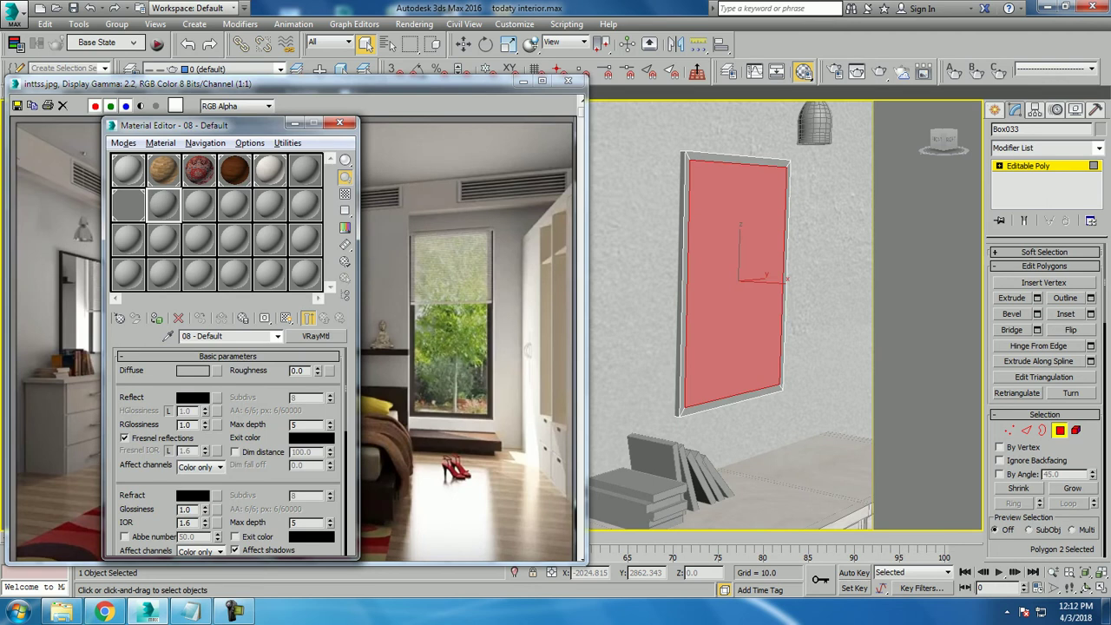
Give material 08 white Reflect and black Diffuse, apply it, then invert the selection.
left_click(191, 396)
left_click_drag(399, 92, 399, 196)
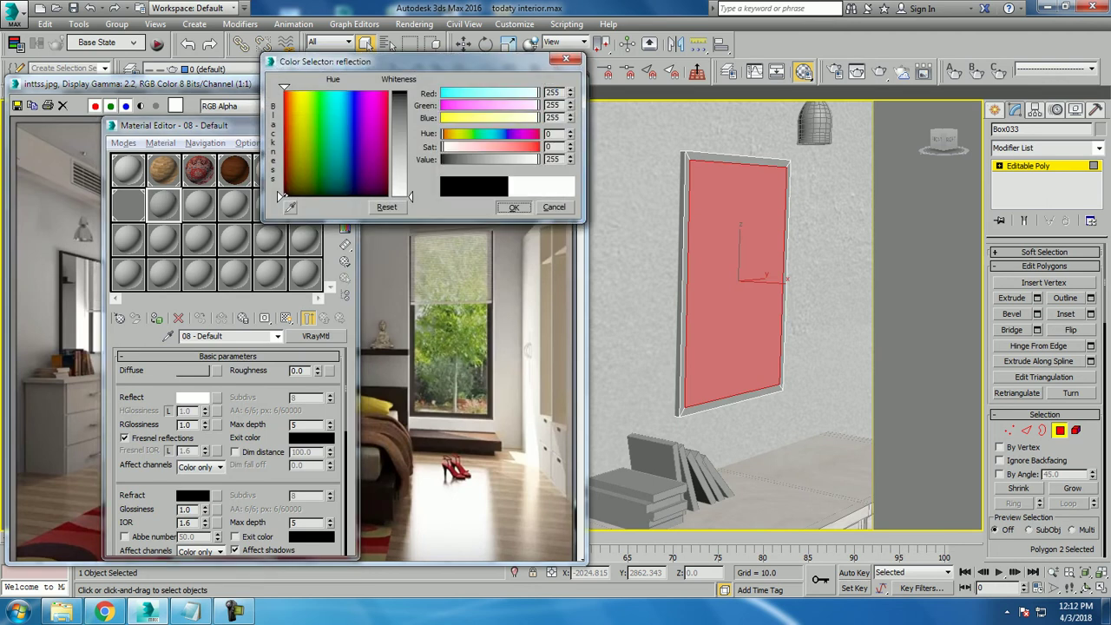
key("Return")
left_click(192, 369)
left_click_drag(280, 144, 281, 197)
key("Return")
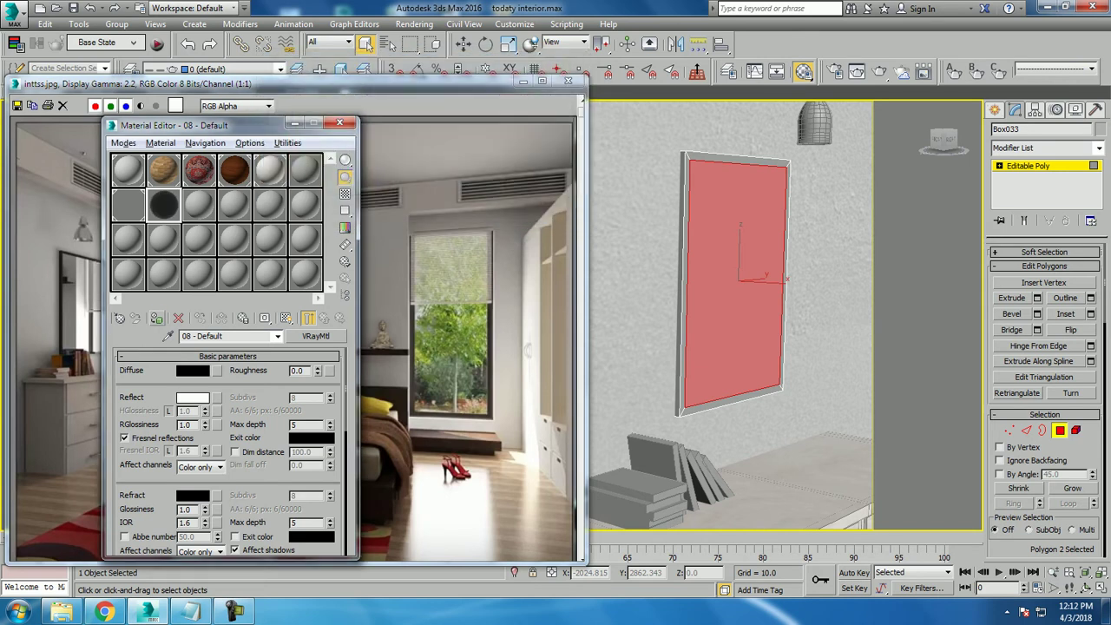
left_click(157, 318)
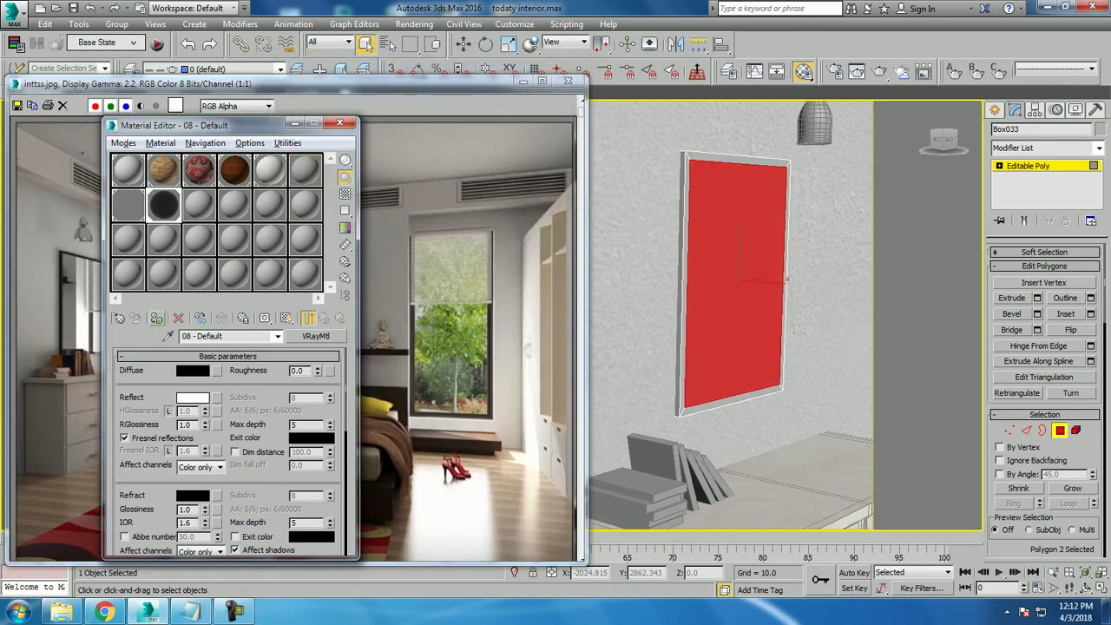
key("ctrl+i")
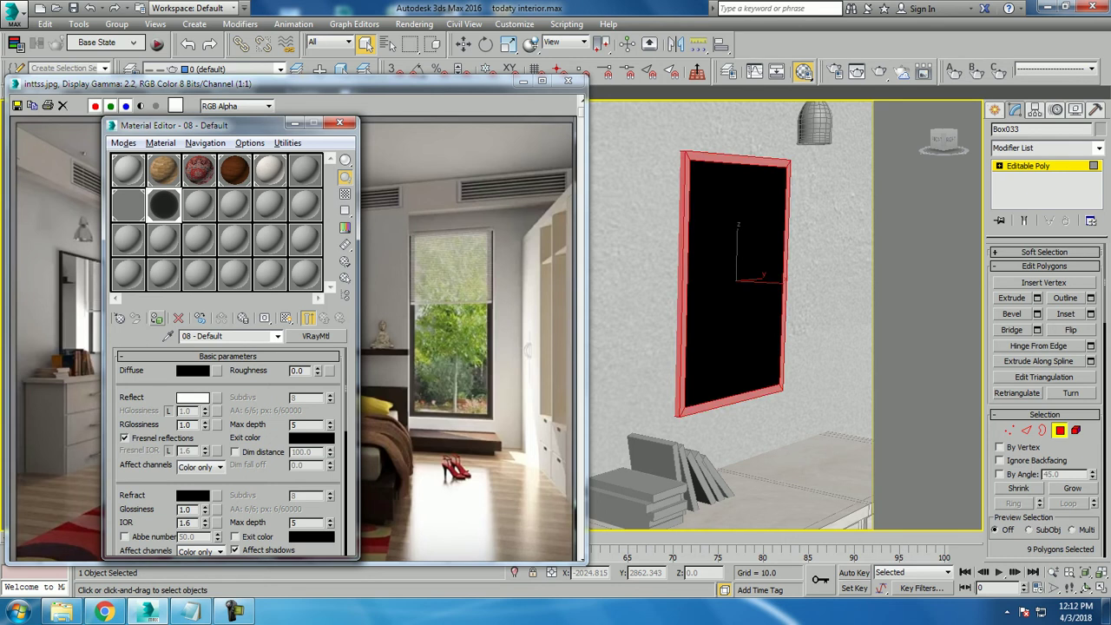
Make a fresh material, 09 - Default, into a VRayMtl.
left_click(198, 204)
left_click(316, 335)
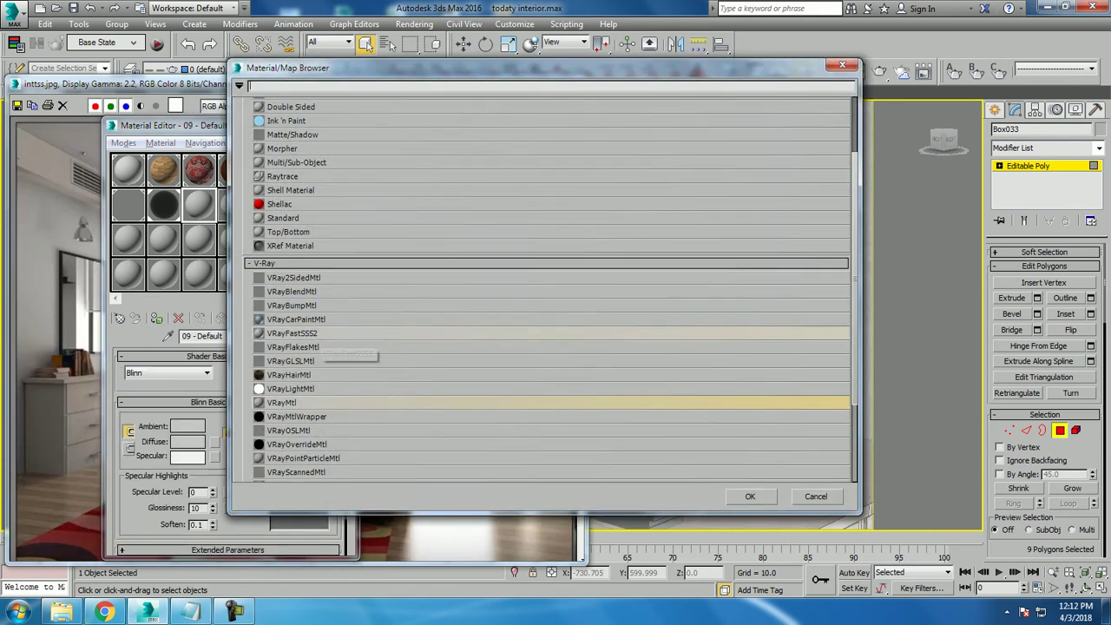
double_click(286, 402)
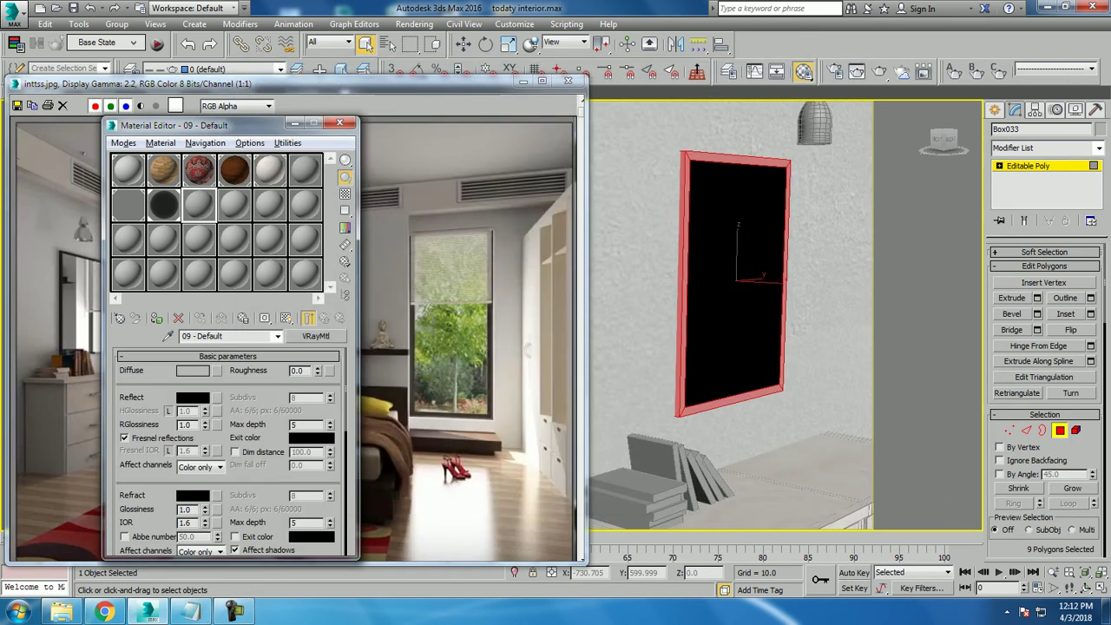
Set material 09's Diffuse to dark brown (27, 6, 0) and assign it to the frame faces.
left_click(192, 371)
mouse_move(279, 196)
left_mouse_down()
mouse_move(279, 92)
mouse_move(281, 194)
left_mouse_up()
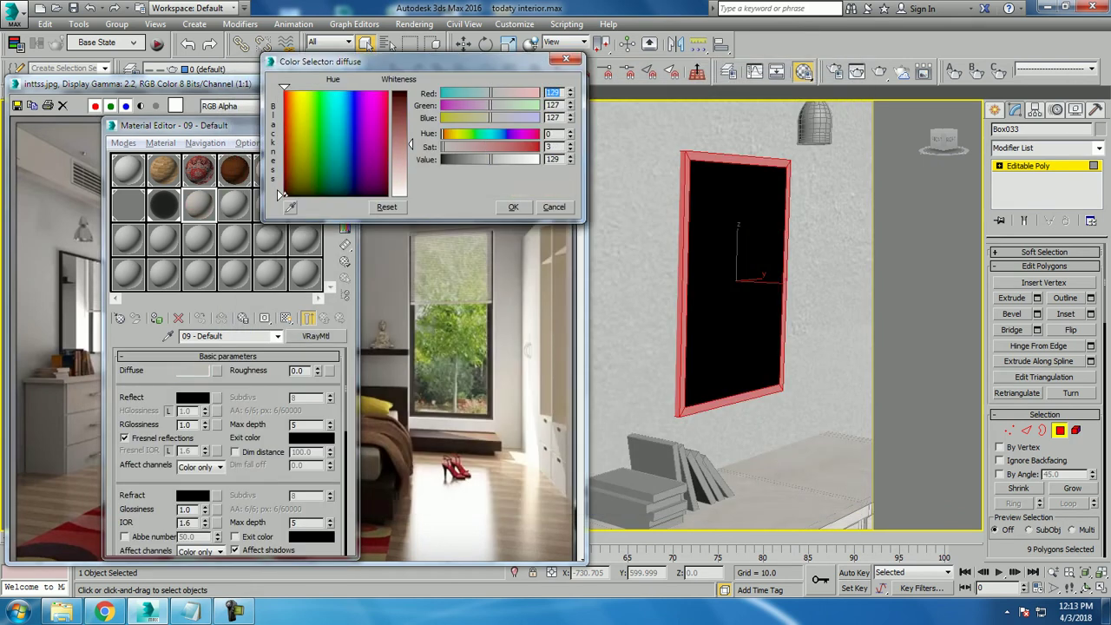
left_click_drag(491, 159, 451, 159)
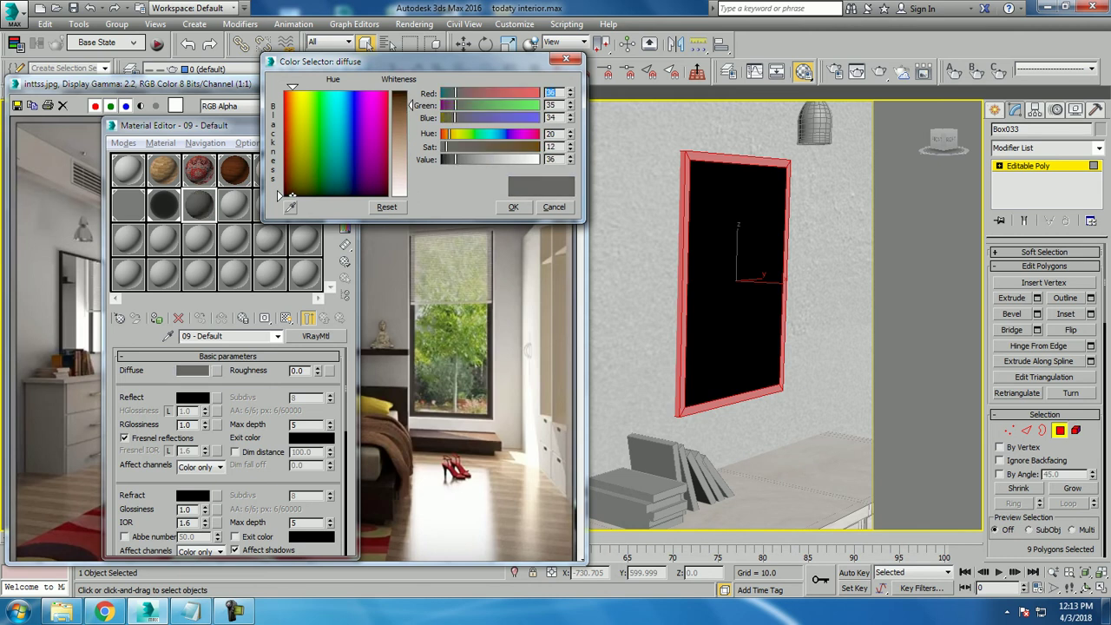
left_click_drag(279, 194, 279, 89)
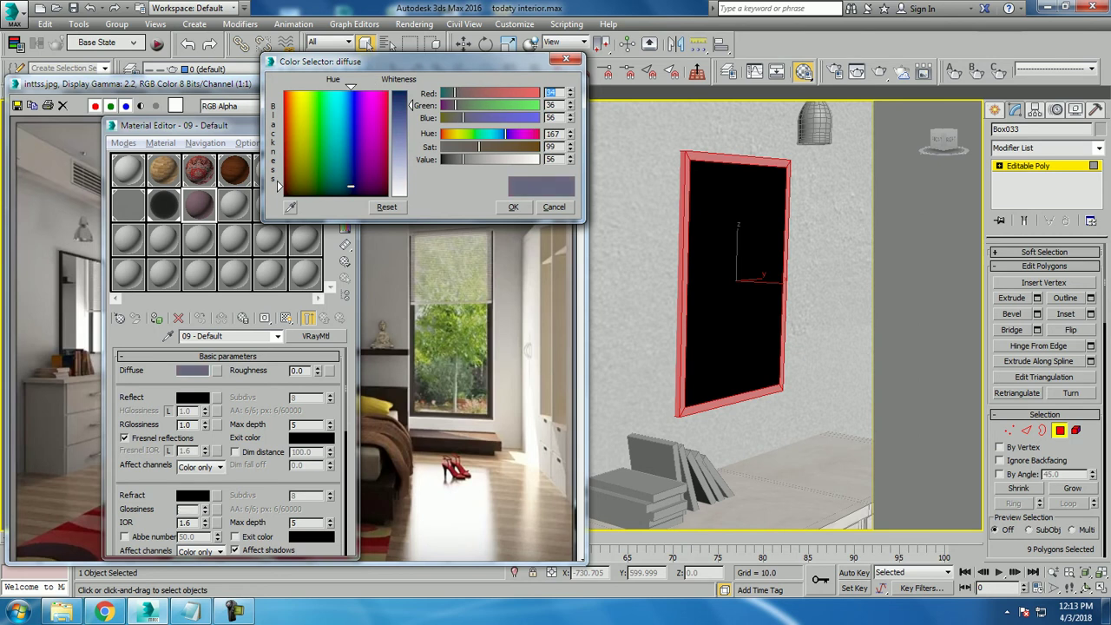
mouse_move(359, 186)
left_mouse_down()
mouse_move(291, 118)
mouse_move(292, 130)
left_mouse_up()
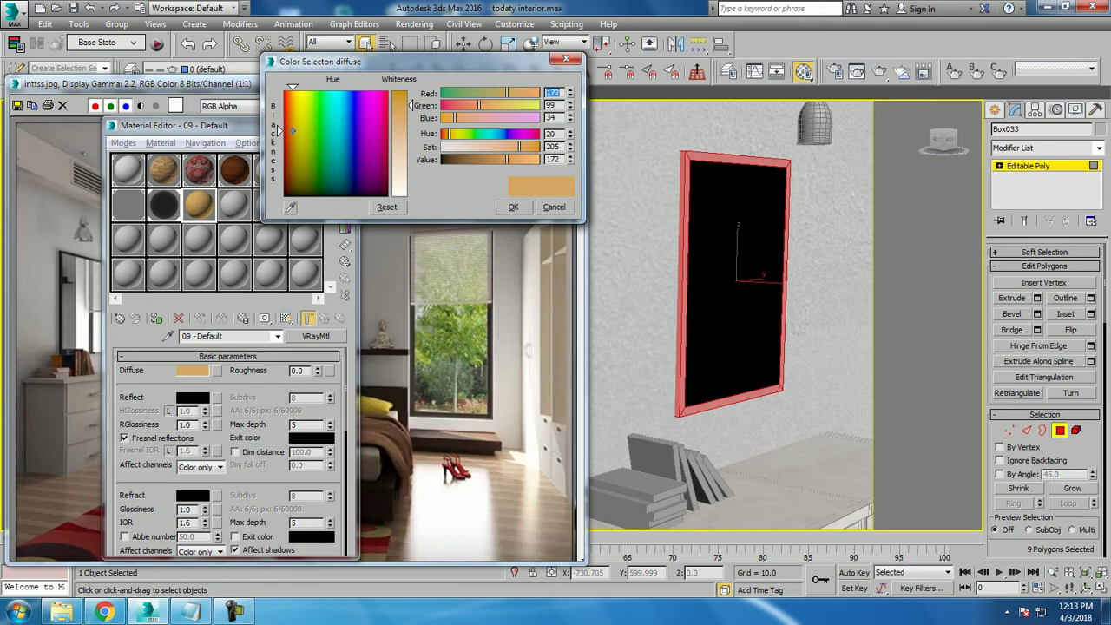
left_click_drag(409, 105, 411, 92)
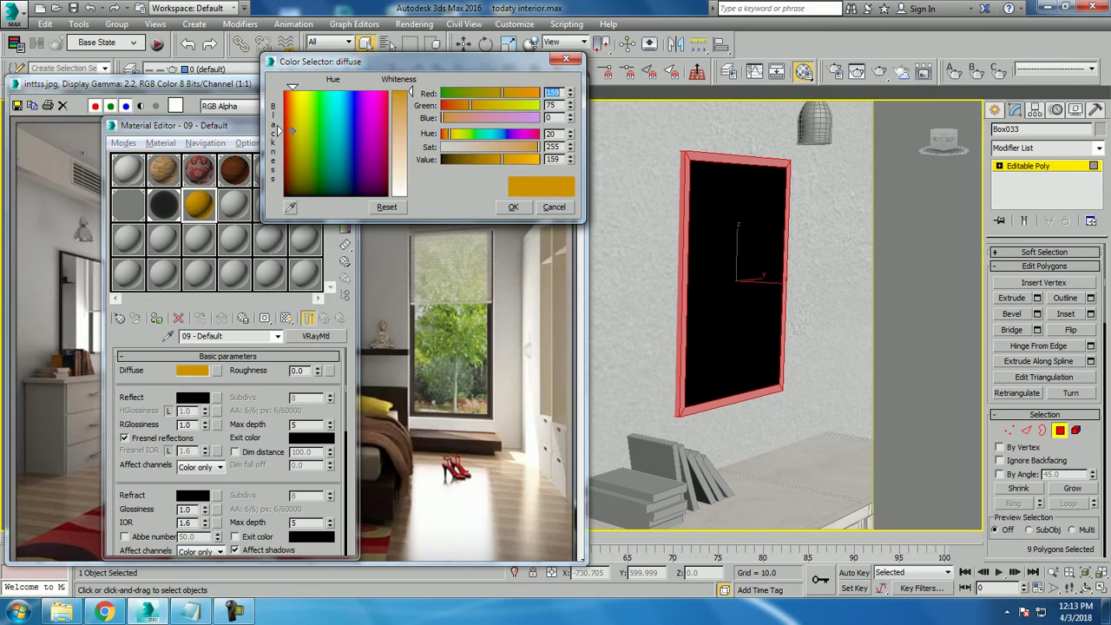
left_click_drag(293, 130, 289, 191)
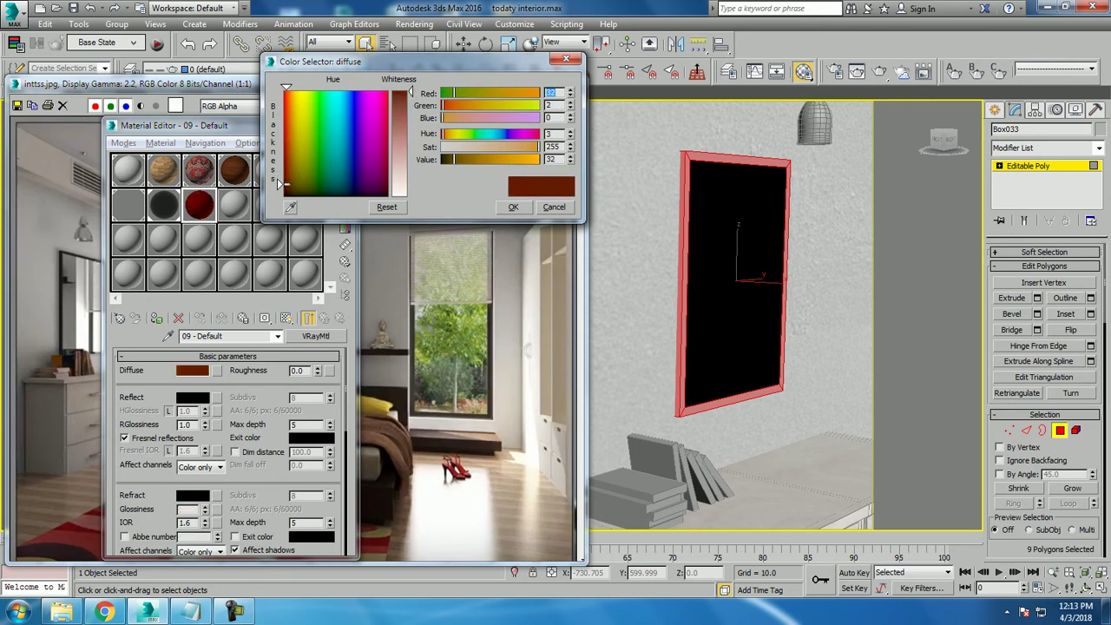
left_click(512, 206)
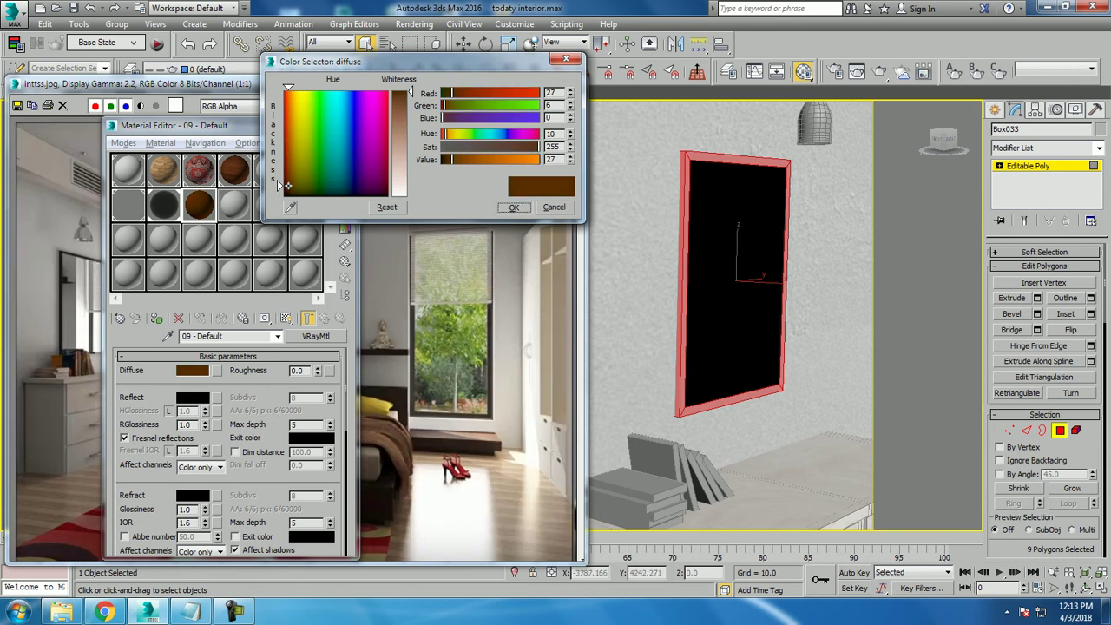
left_click(157, 317)
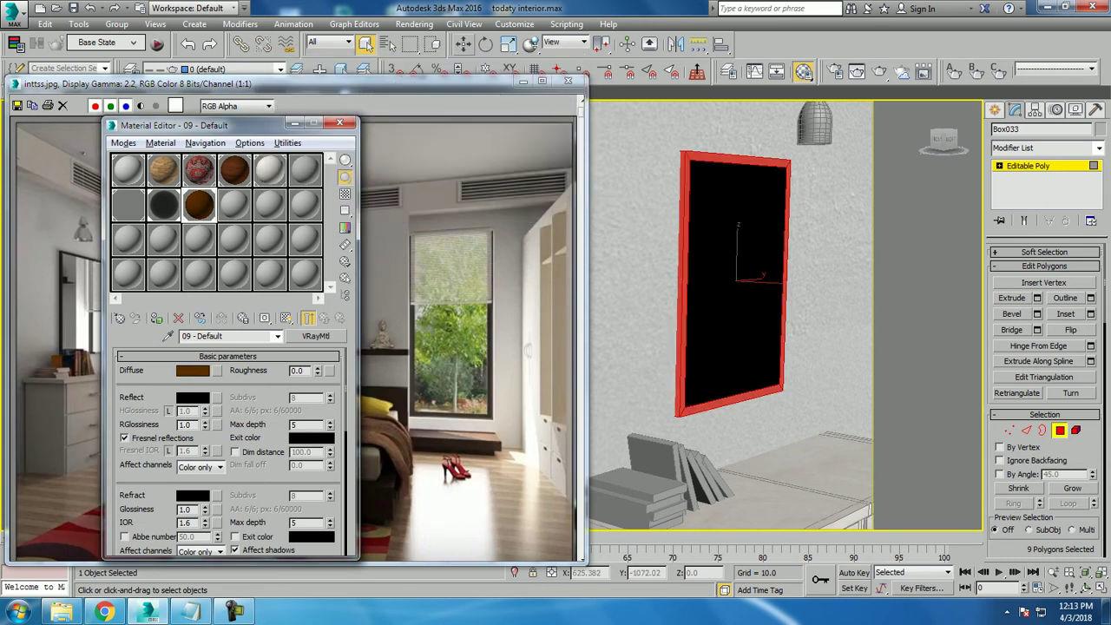
left_click(296, 122)
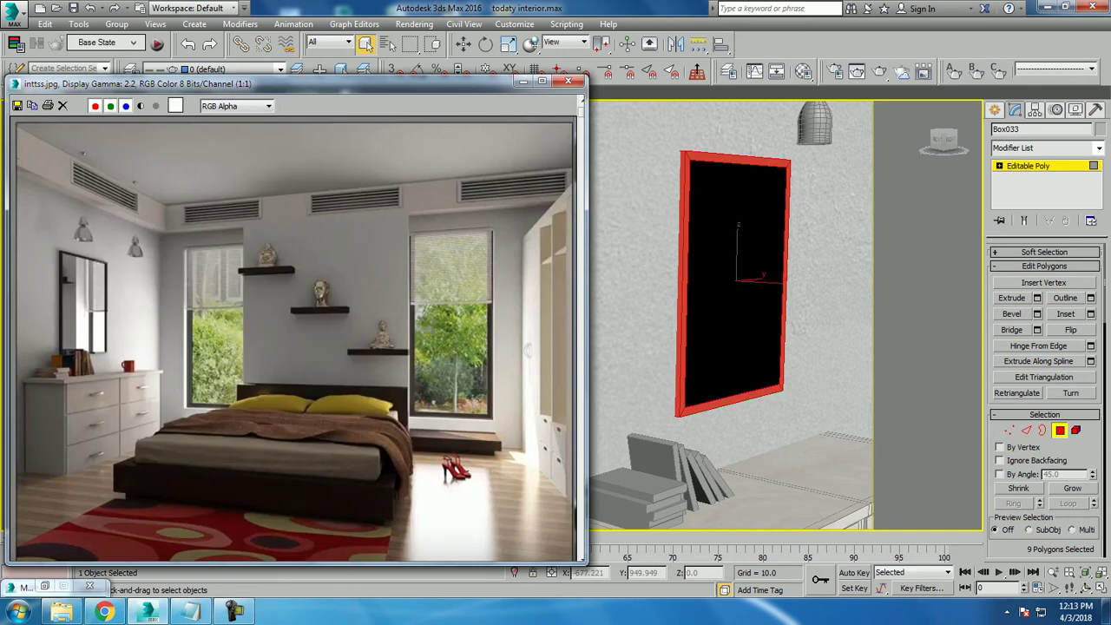
Exit Polygon mode and select the wall vent Rectangle003 on the window wall.
key("4")
scroll(729, 315, "down", 5)
scroll(729, 316, "down", 3)
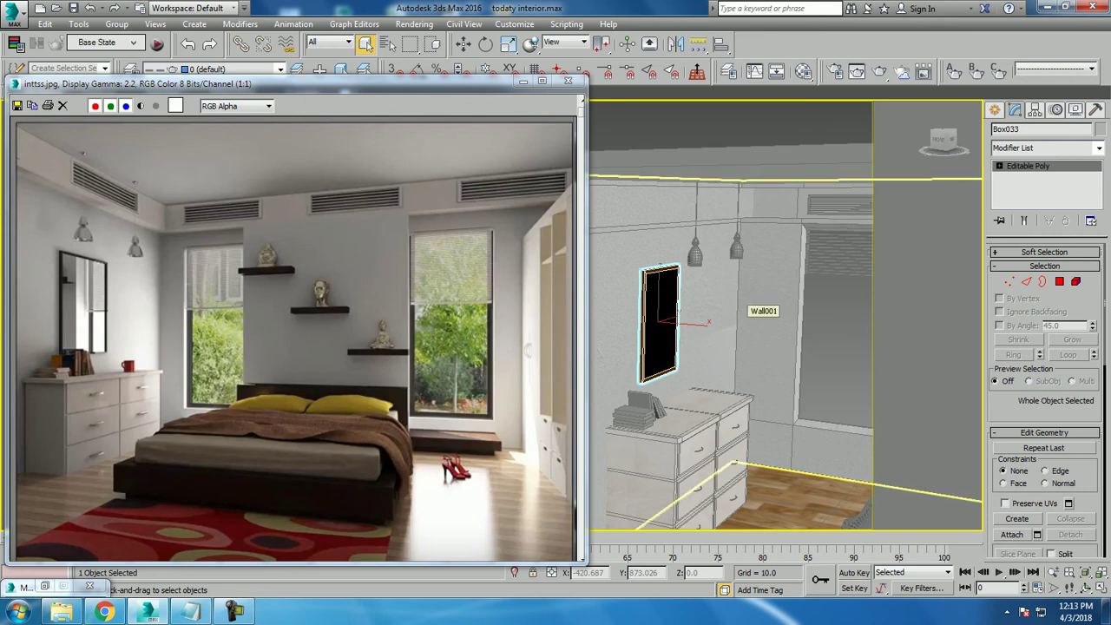
middle_click_drag(752, 305, 833, 305, "alt")
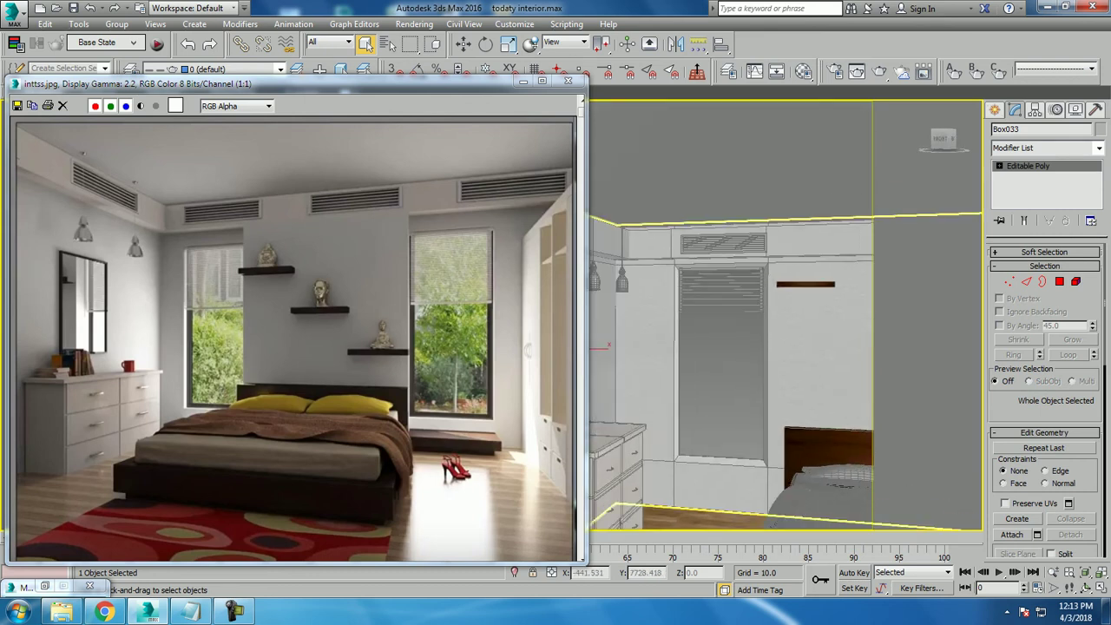
scroll(655, 337, "up", 3)
scroll(654, 338, "up", 2)
left_click(758, 191)
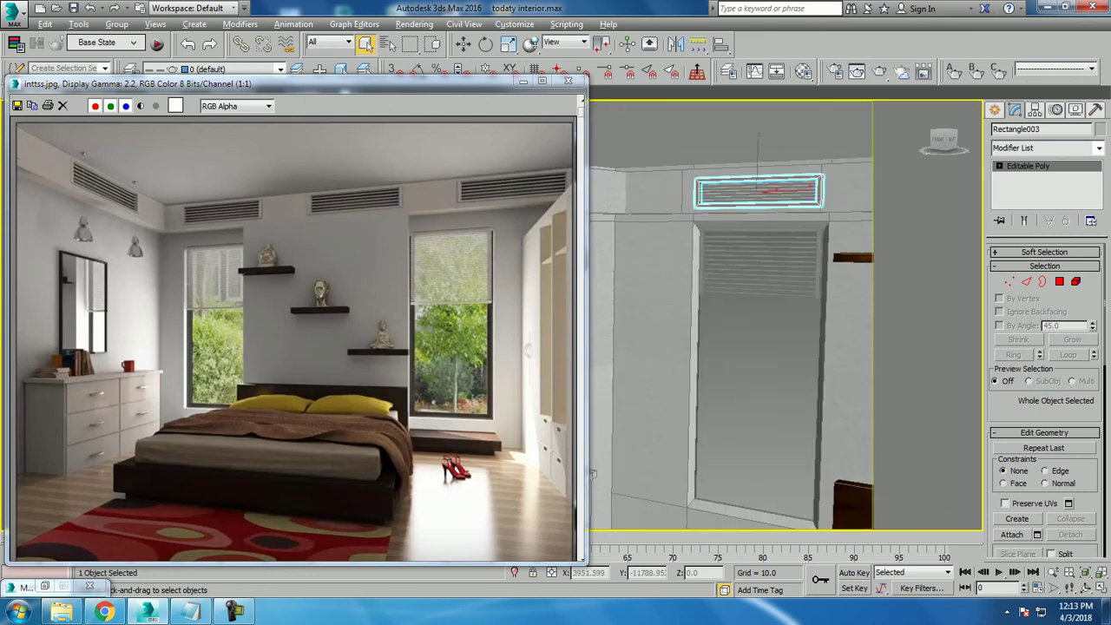
scroll(785, 174, "down", 1)
scroll(786, 173, "up", 2)
scroll(785, 173, "up", 1)
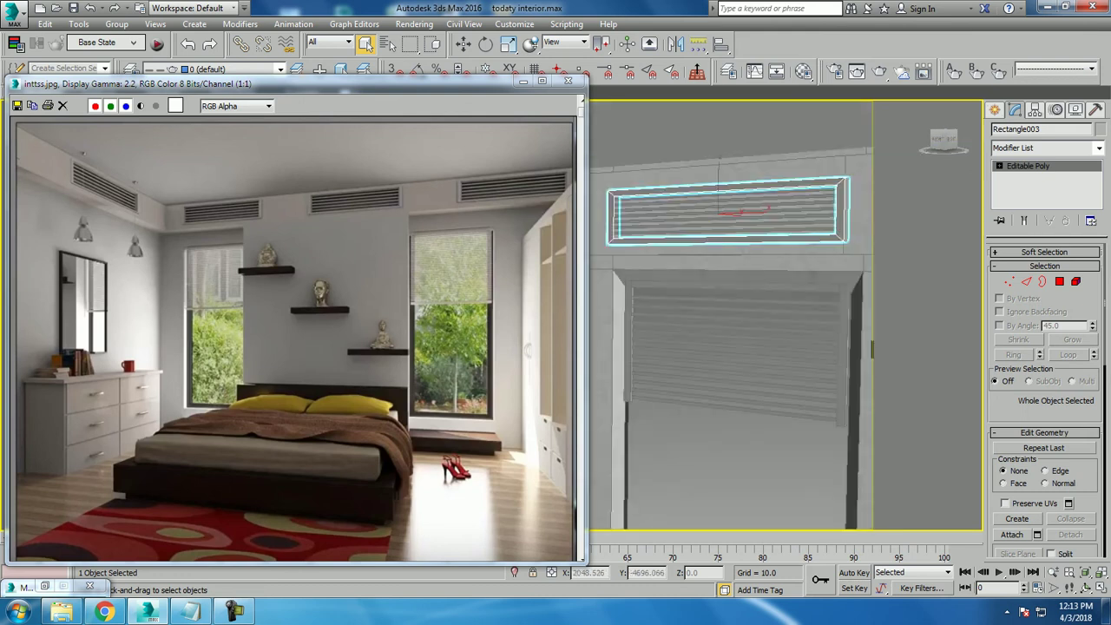
scroll(786, 217, "up", 2)
Add the vent's slat pieces to the selection until eight objects are selected.
left_click(738, 189, "ctrl")
left_click(729, 191, "ctrl")
left_click(729, 198, "ctrl")
left_click(729, 205, "ctrl")
left_click(712, 213, "ctrl")
left_click(712, 222, "ctrl")
left_click(712, 231, "ctrl")
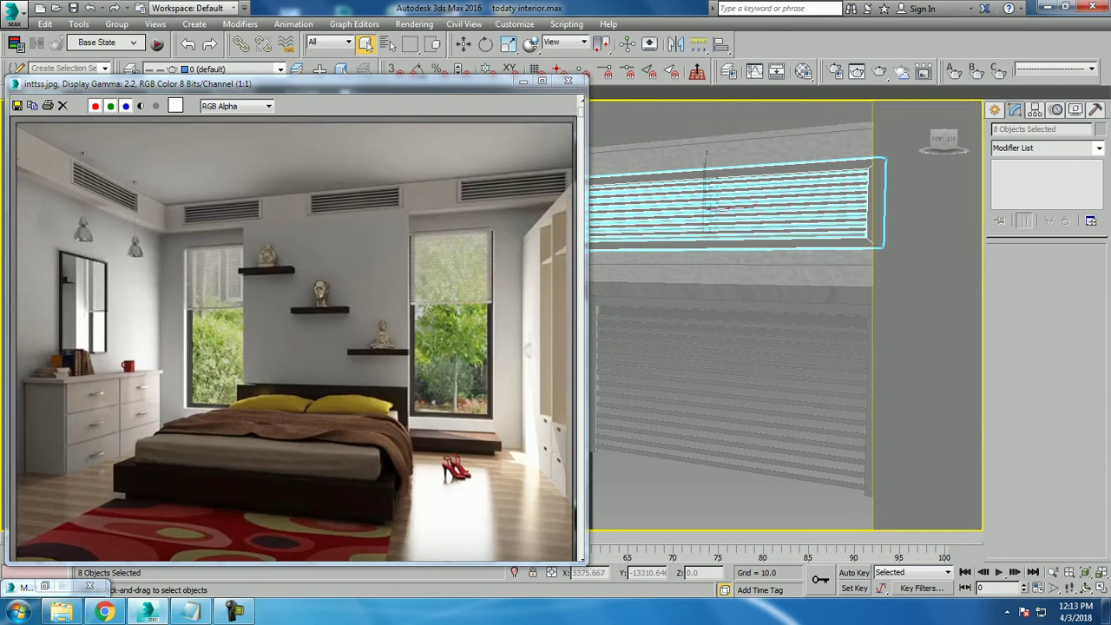
Make a fresh material, 10 - Default, into a VRayMtl.
left_click(803, 71)
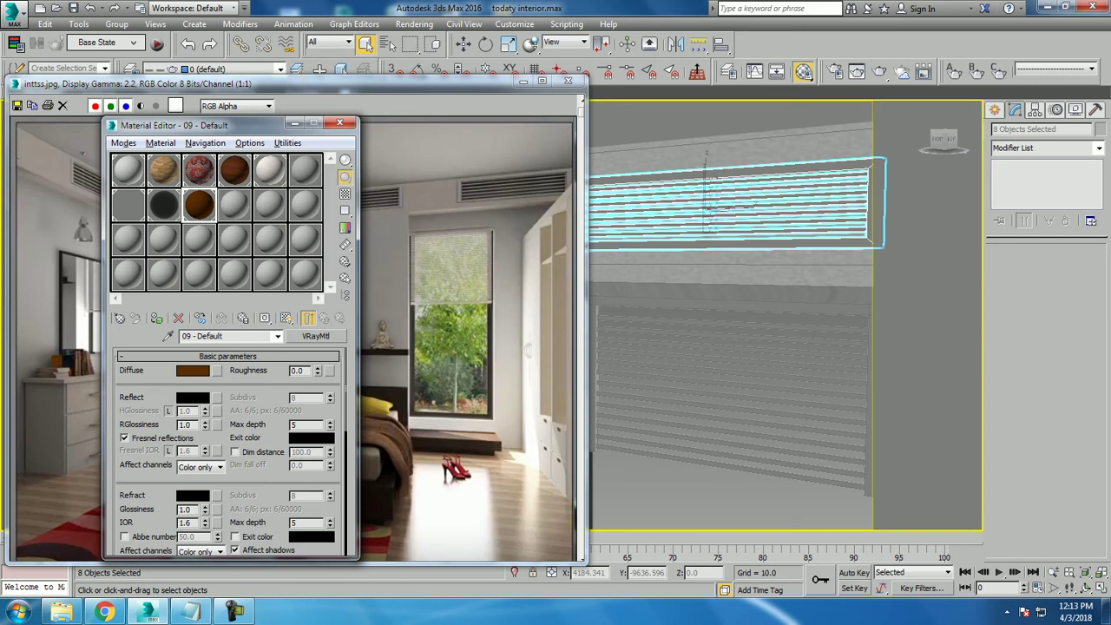
left_click(233, 204)
left_click(315, 336)
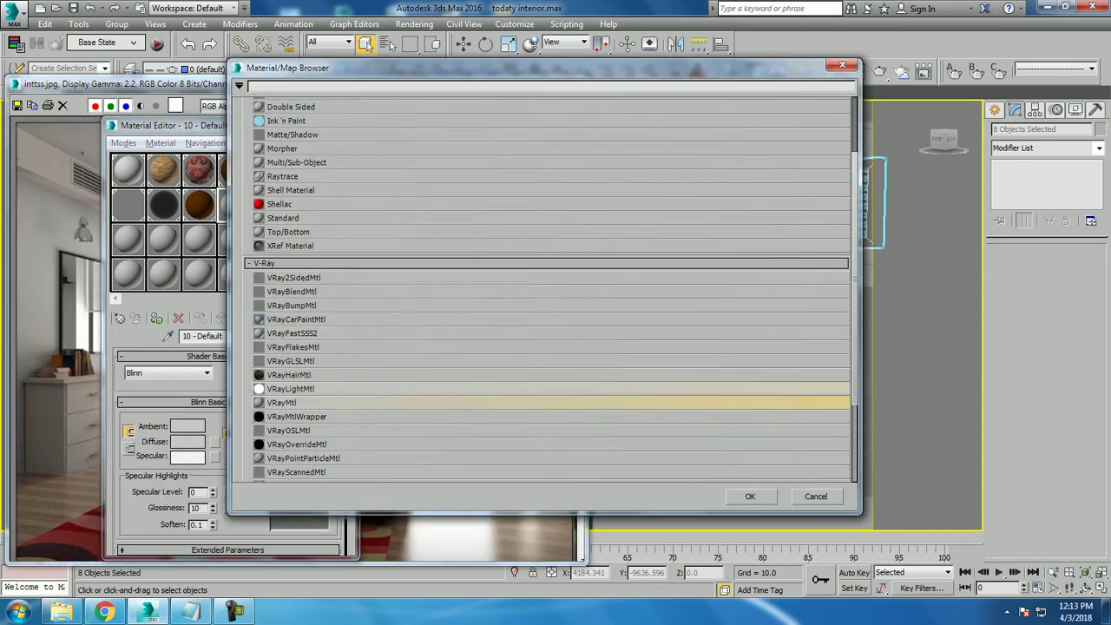
double_click(286, 403)
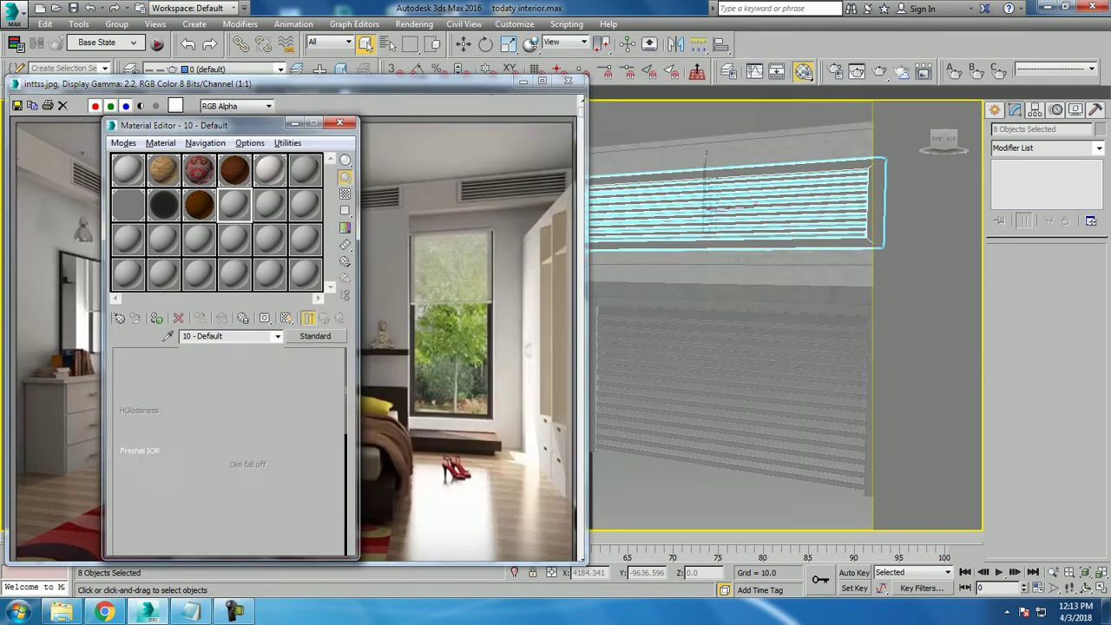
Choose a Bitmap for material 10's Diffuse map and bring up a texture file's options.
left_click(217, 370)
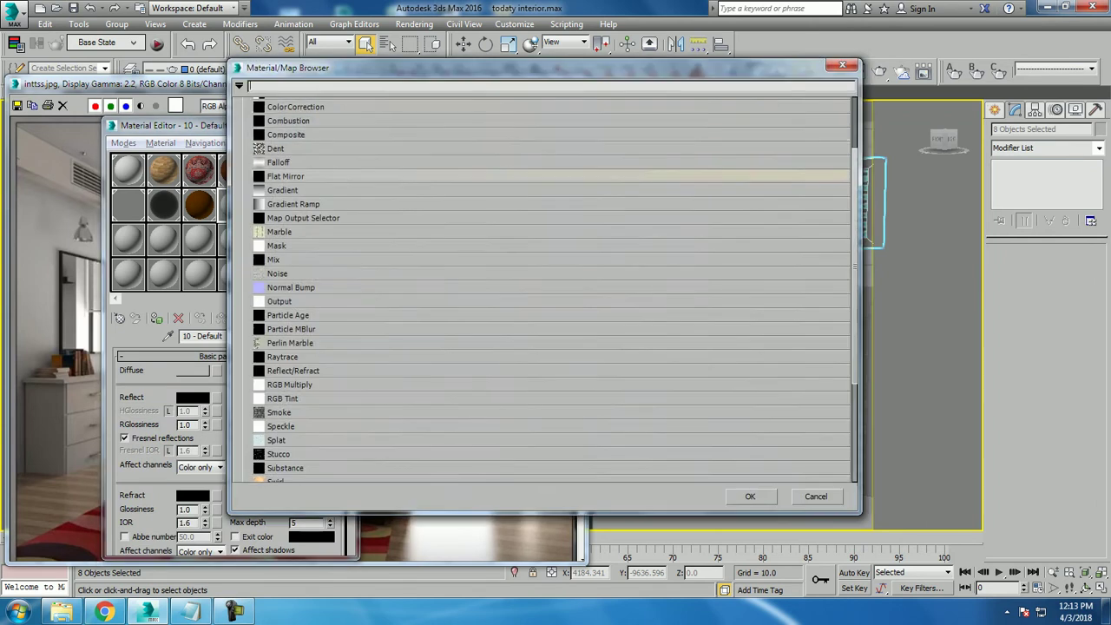
double_click(279, 134)
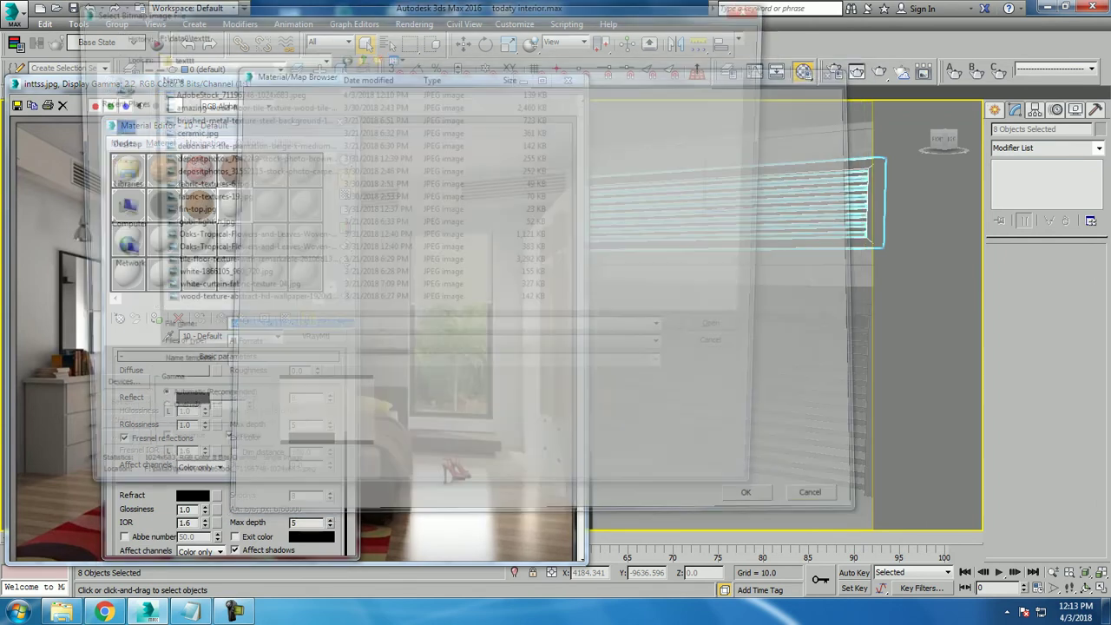
left_click(233, 92)
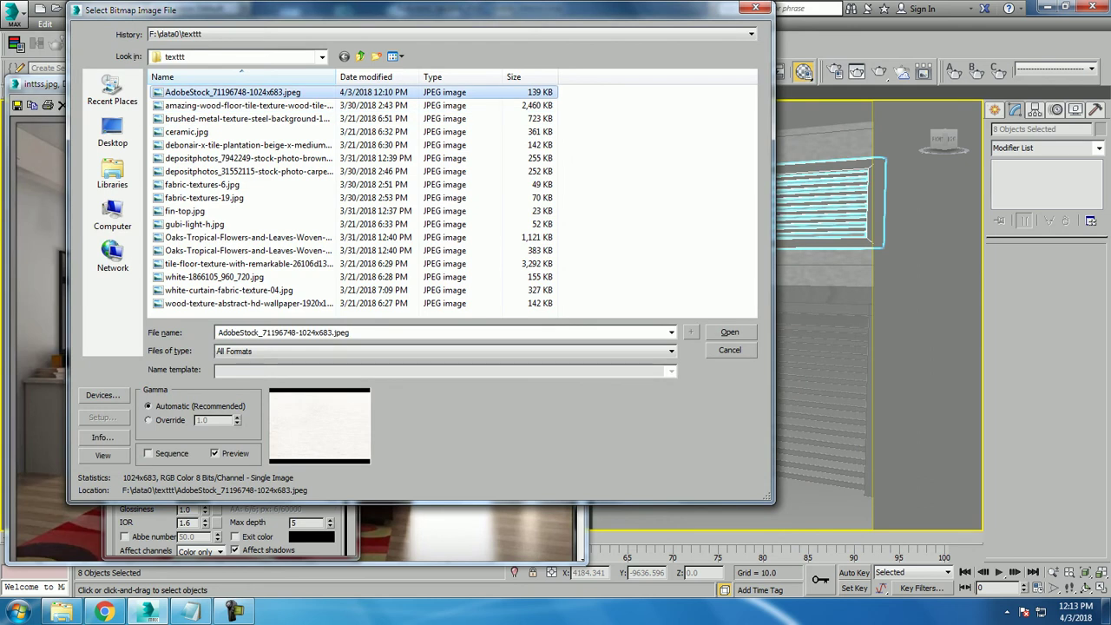
right_click(202, 92)
Browse the texture images in Windows Photo Viewer to find the brushed steel texture.
left_click(241, 123)
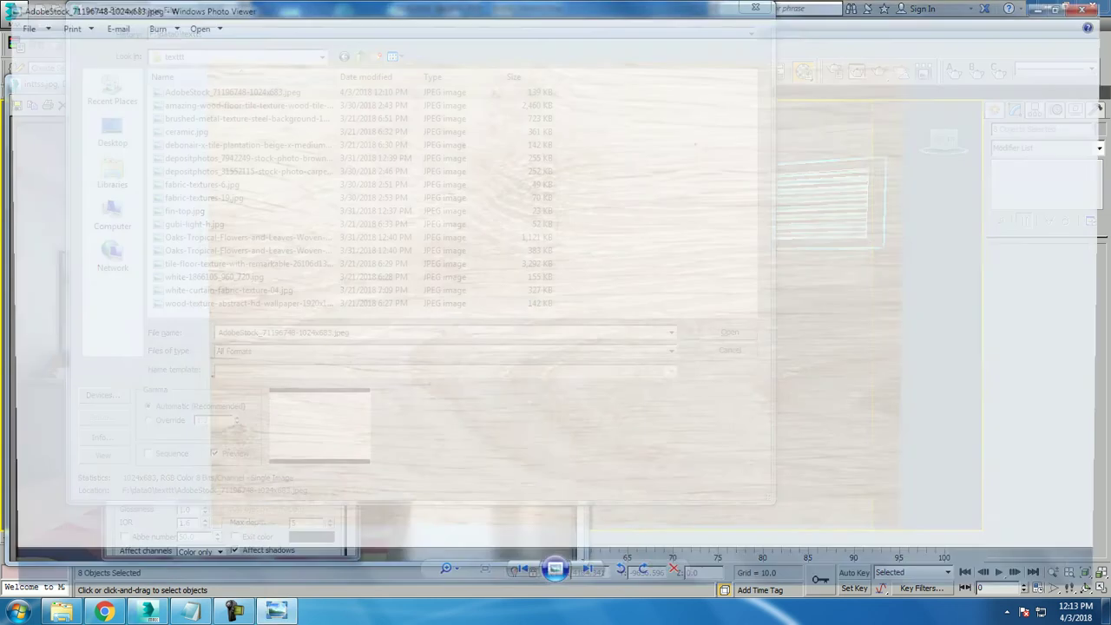
key("Right")
key("Right")
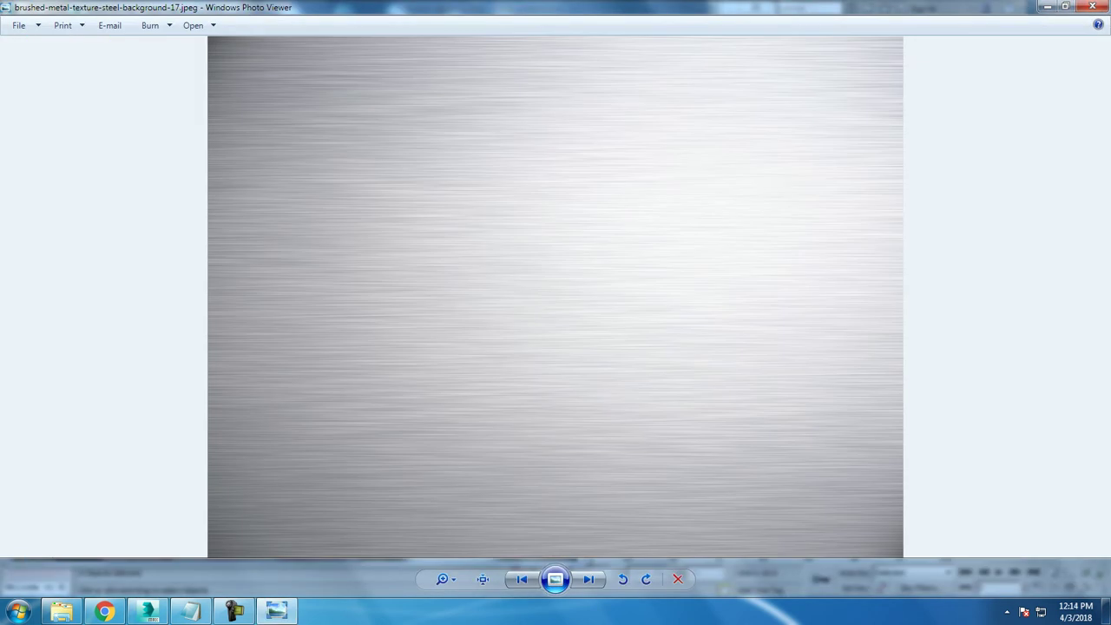
key("Right")
key("Right")
key("Right")
key("Right")
key("Right")
key("Right")
key("Right")
key("Right")
key("Right")
key("Right")
key("Right")
key("Right")
key("alt+F4")
Load brushed-metal-texture-steel-background-17.jpeg as the diffuse map and show it on the vent.
left_click(247, 145)
double_click(247, 118)
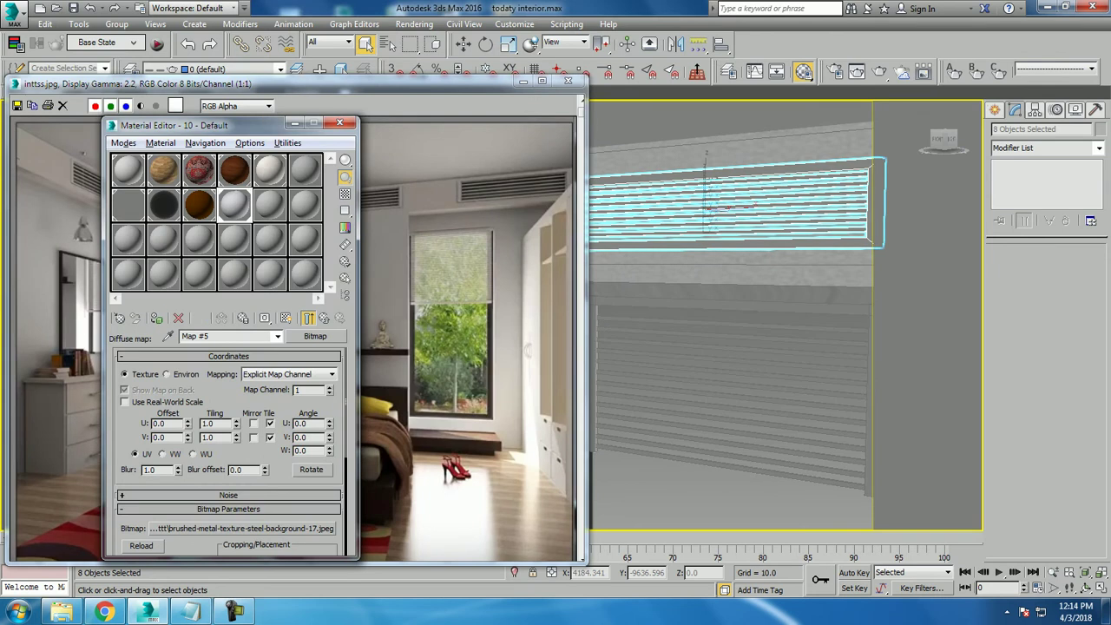
left_click(285, 318)
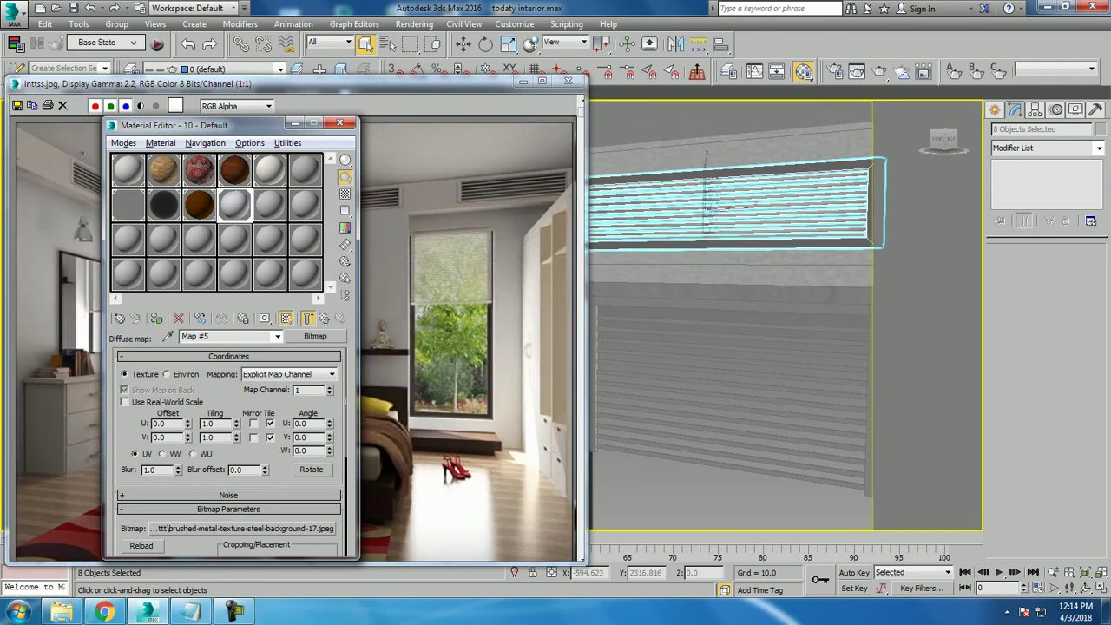
Add a UVW Map modifier with Box mapping to the vent pieces.
left_click(1098, 148)
type("uvw")
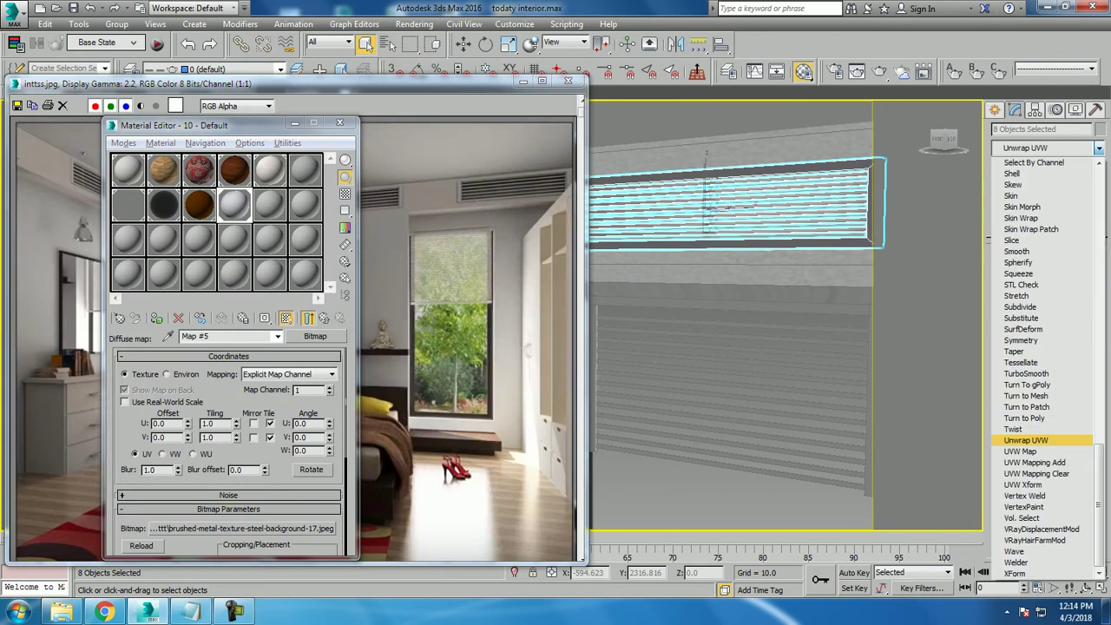
key("Return")
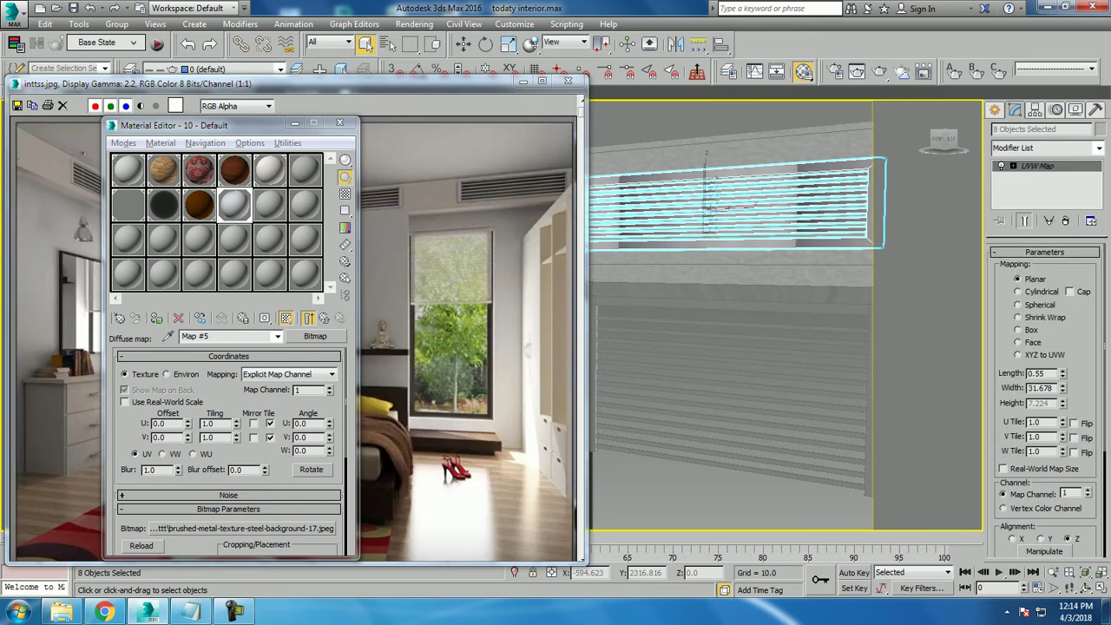
left_click(1018, 329)
scroll(729, 313, "down", 3)
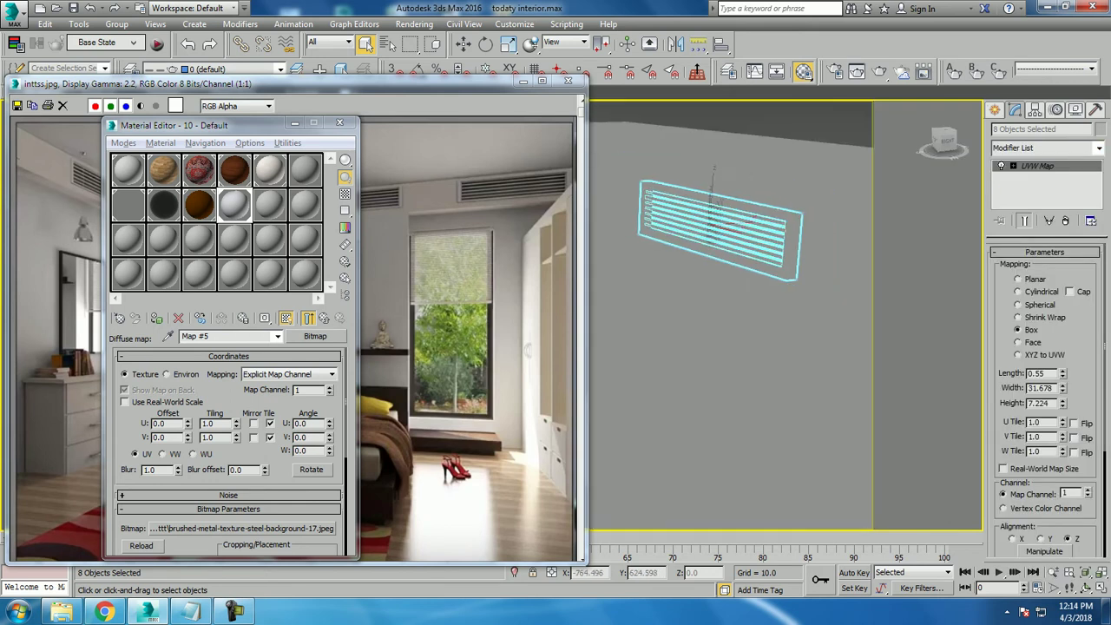
middle_click_drag(729, 312, 766, 345)
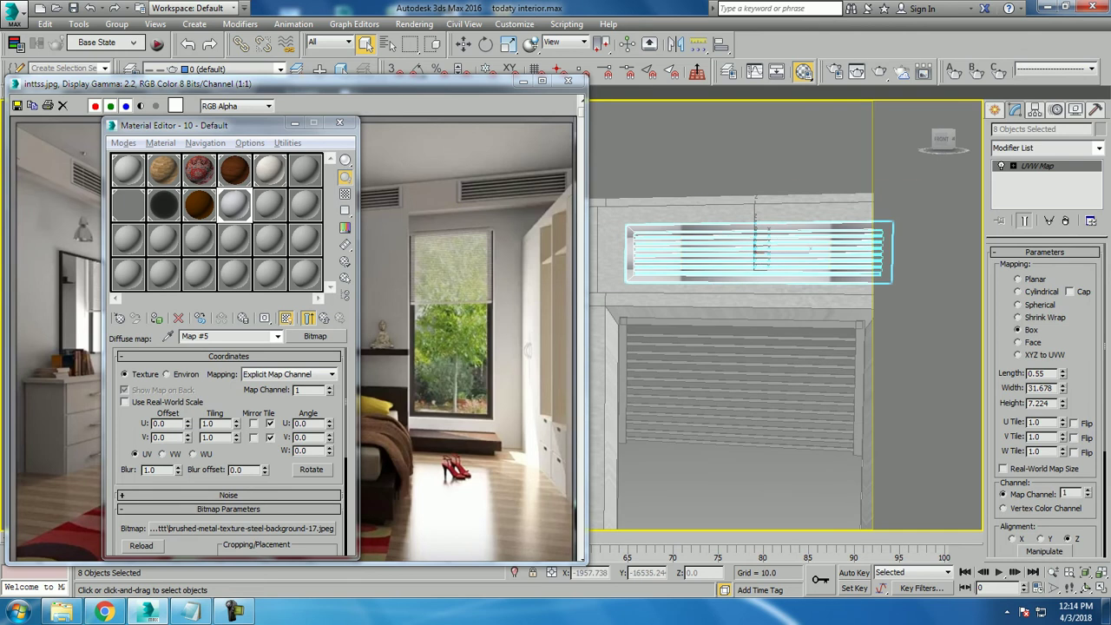
Size the box mapping to 108.339 wide by 28.823 high and start grouping the vent parts.
left_click_drag(1062, 402, 1062, 373)
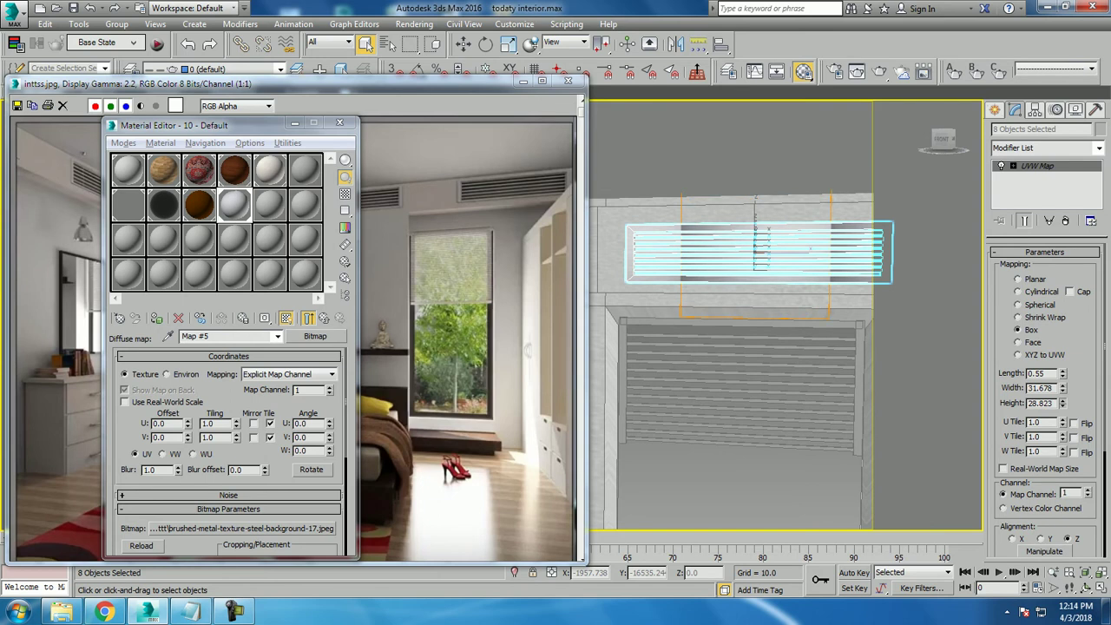
left_click_drag(1063, 387, 1062, 365)
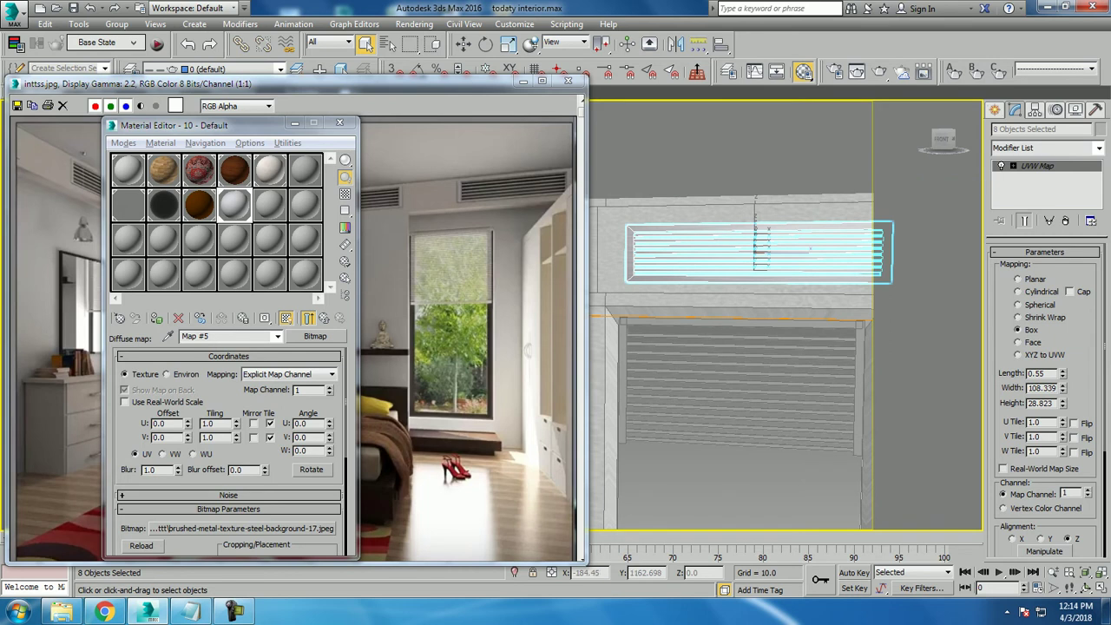
left_click(116, 24)
left_click(130, 40)
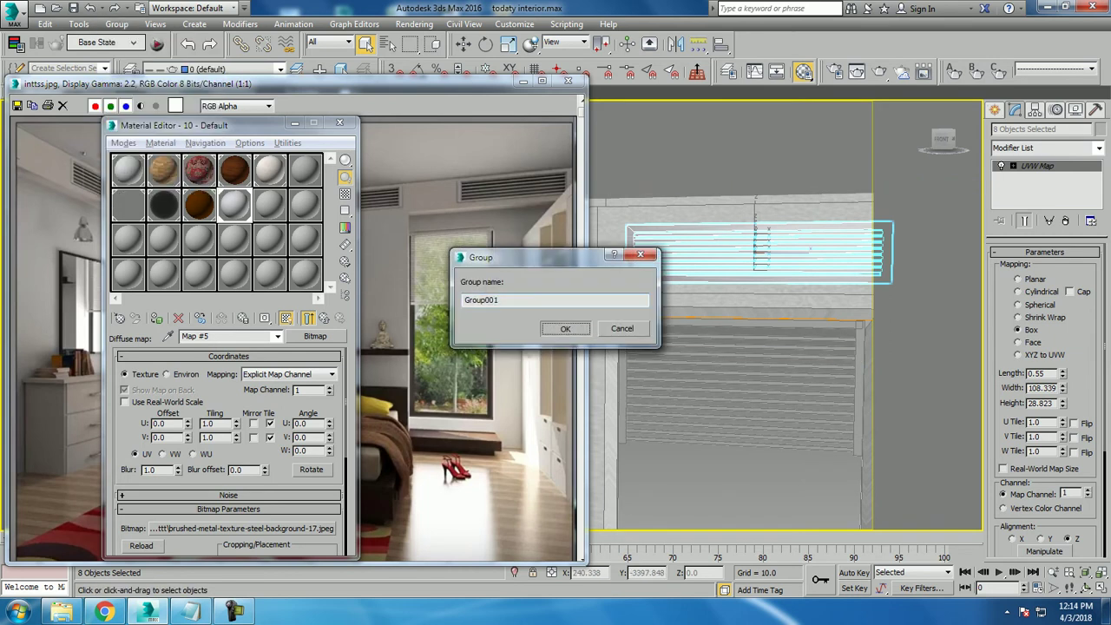
Confirm the vent parts as Group001, then clear the selection.
left_click(564, 328)
scroll(781, 347, "up", 3)
scroll(729, 347, "down", 3)
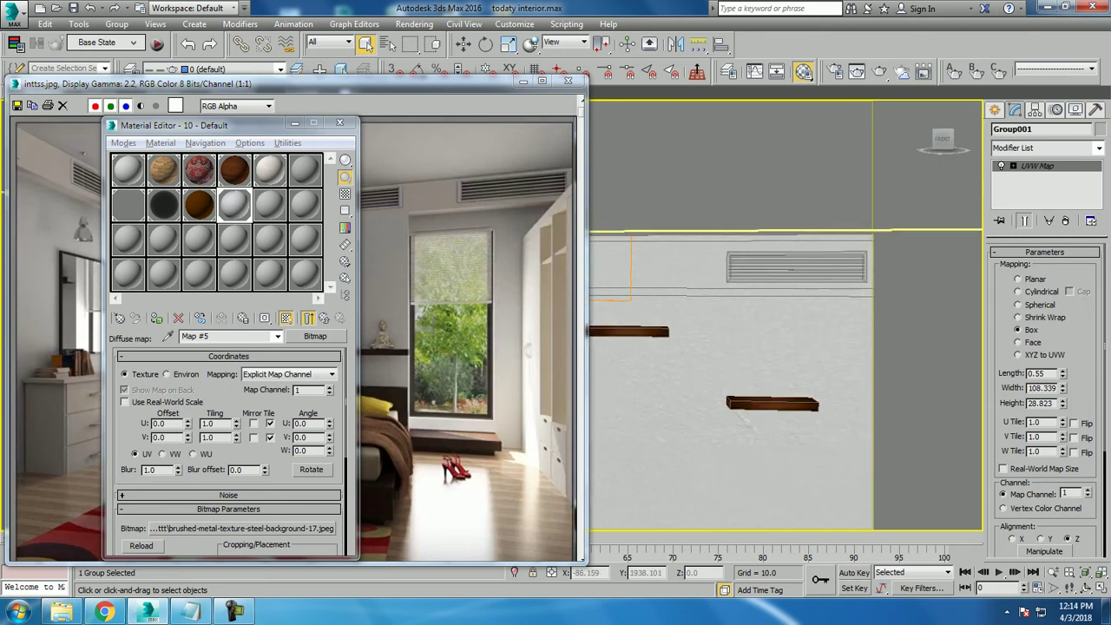
scroll(729, 348, "down", 3)
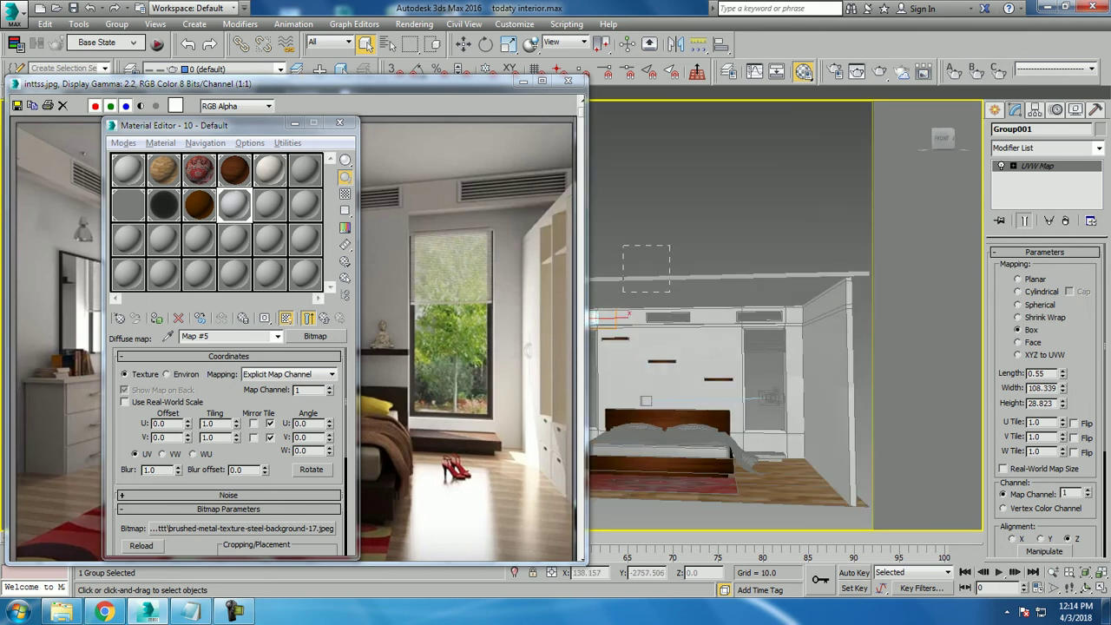
key("ctrl+a")
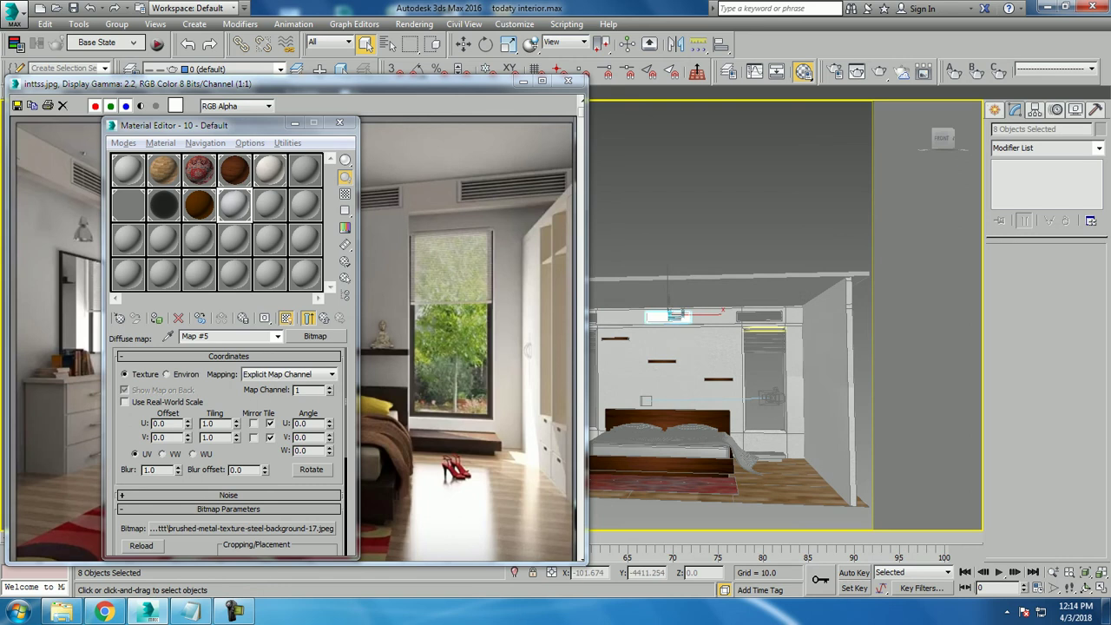
key("ctrl+d")
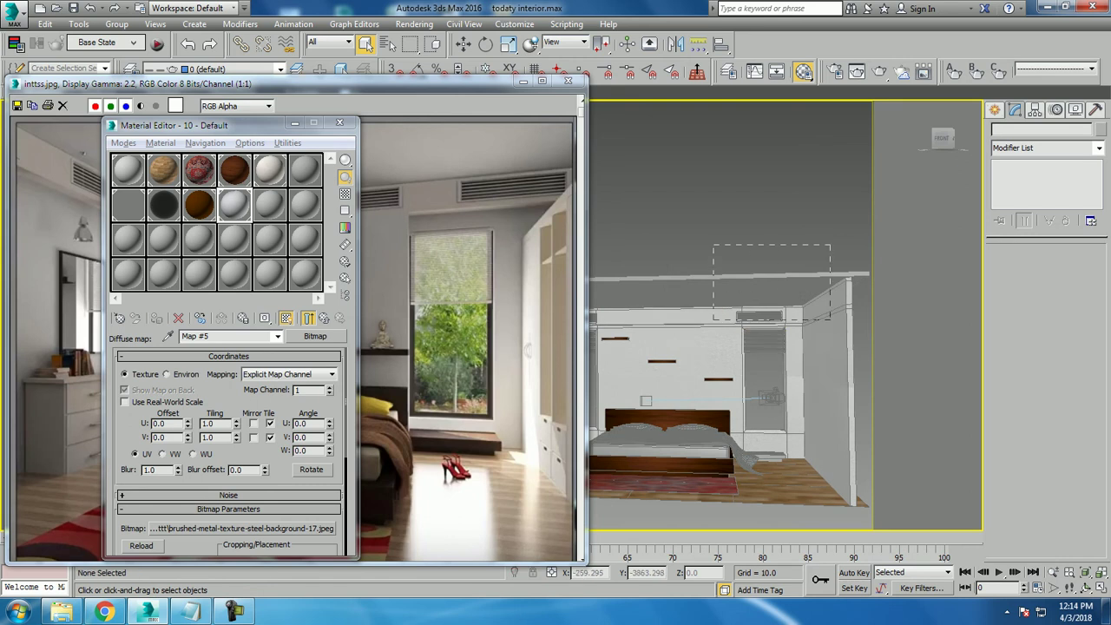
key("ctrl+a")
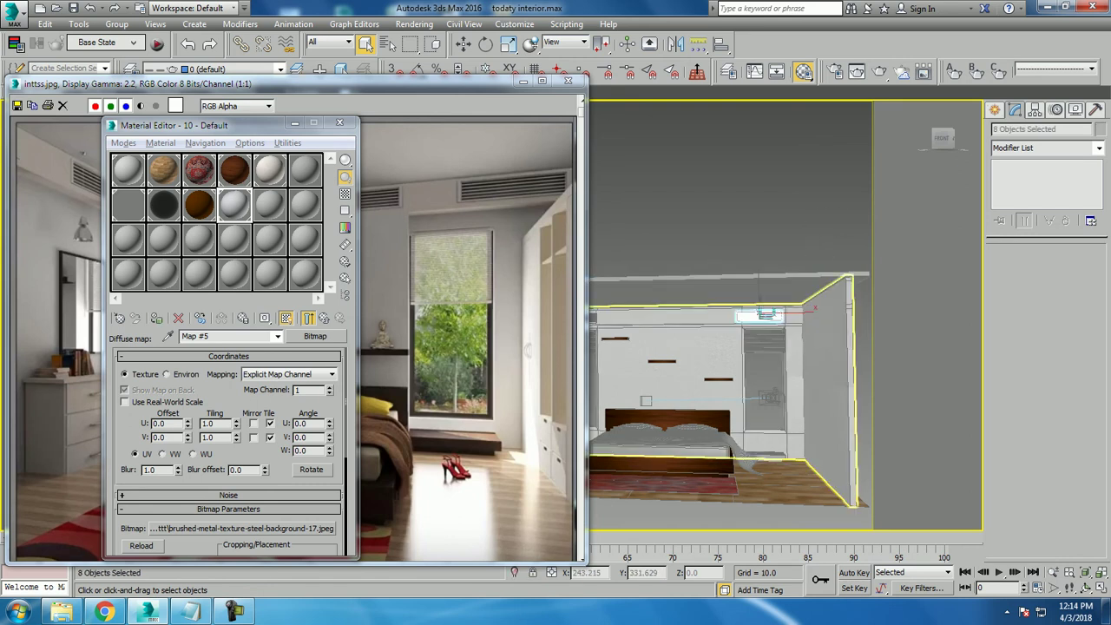
key("ctrl+d")
Select the ceiling vent group and switch to the Move tool.
middle_click_drag(729, 347, 781, 347, "alt")
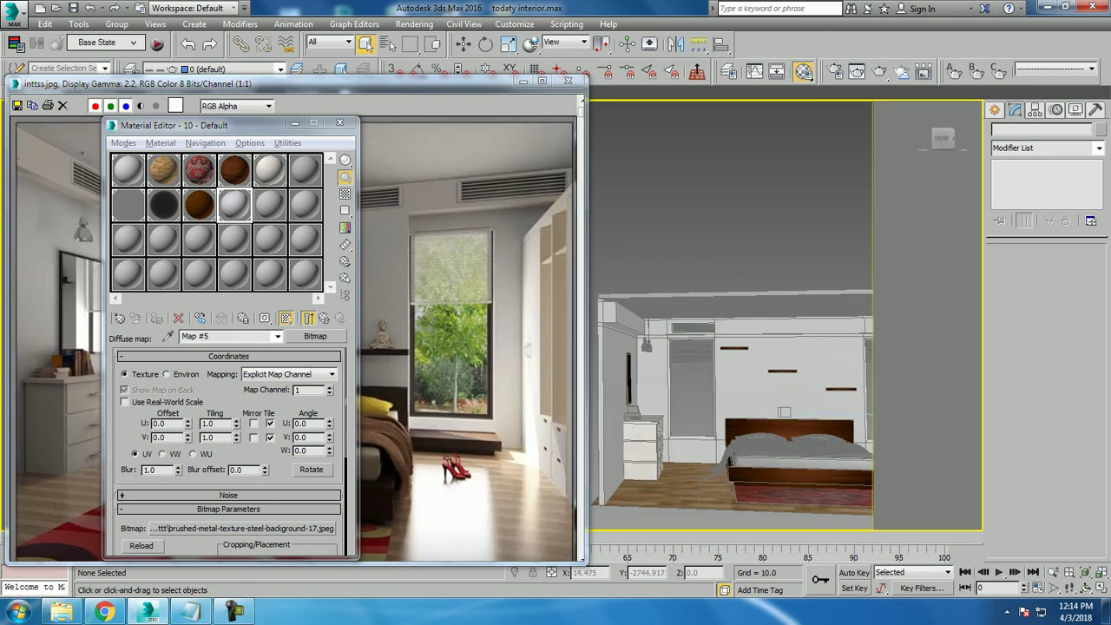
left_click(694, 325)
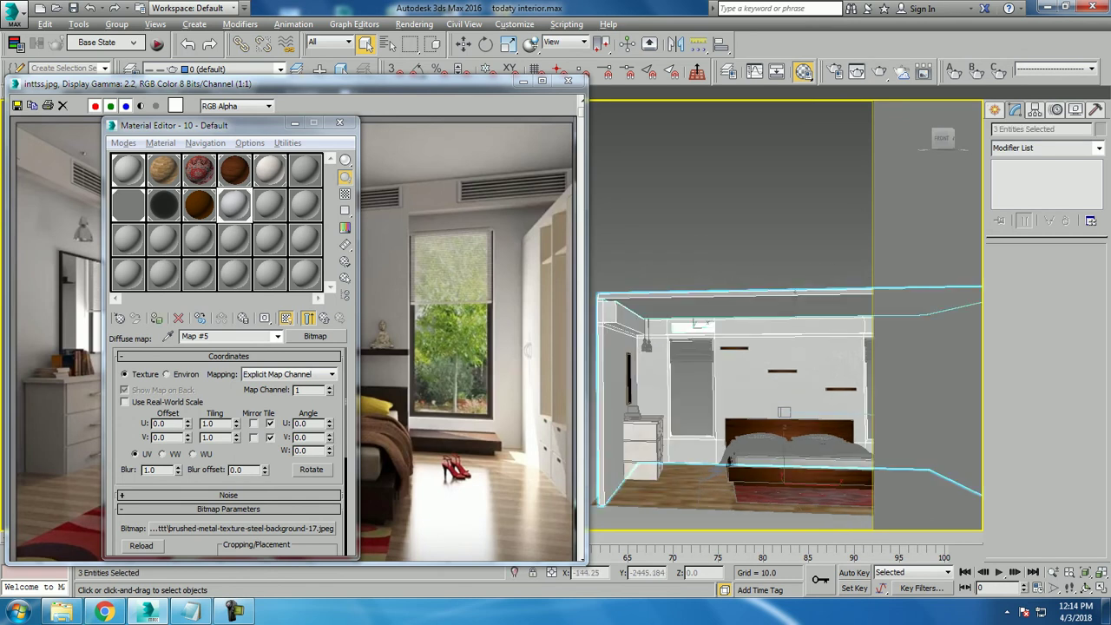
scroll(685, 325, "up", 2)
scroll(677, 323, "up", 2)
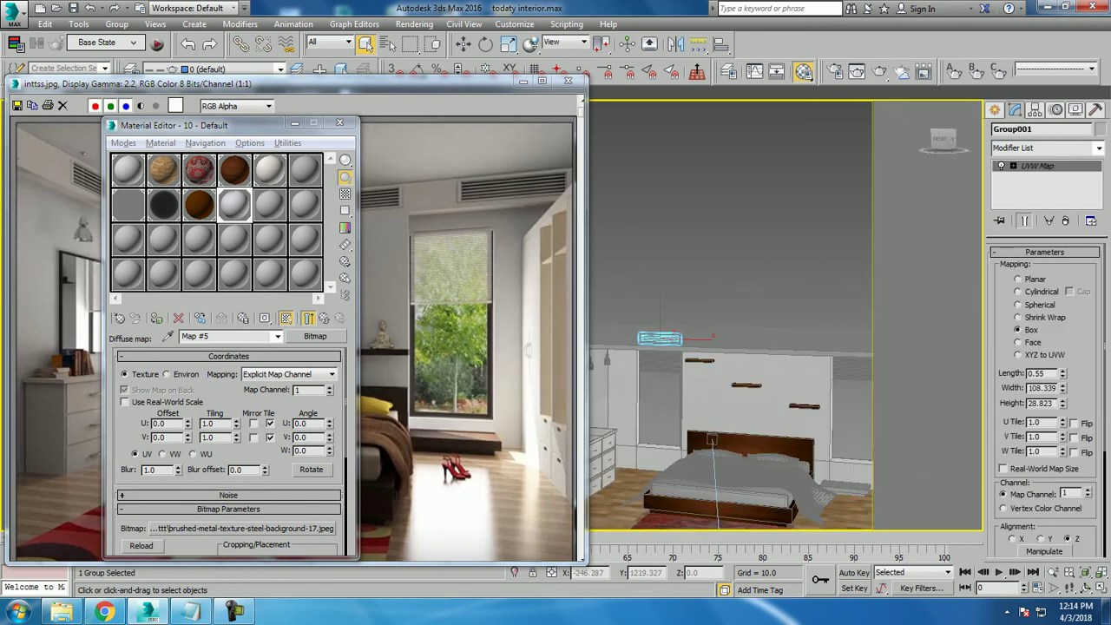
key("w")
scroll(659, 318, "up", 2)
scroll(733, 320, "down", 2)
scroll(734, 320, "down", 2)
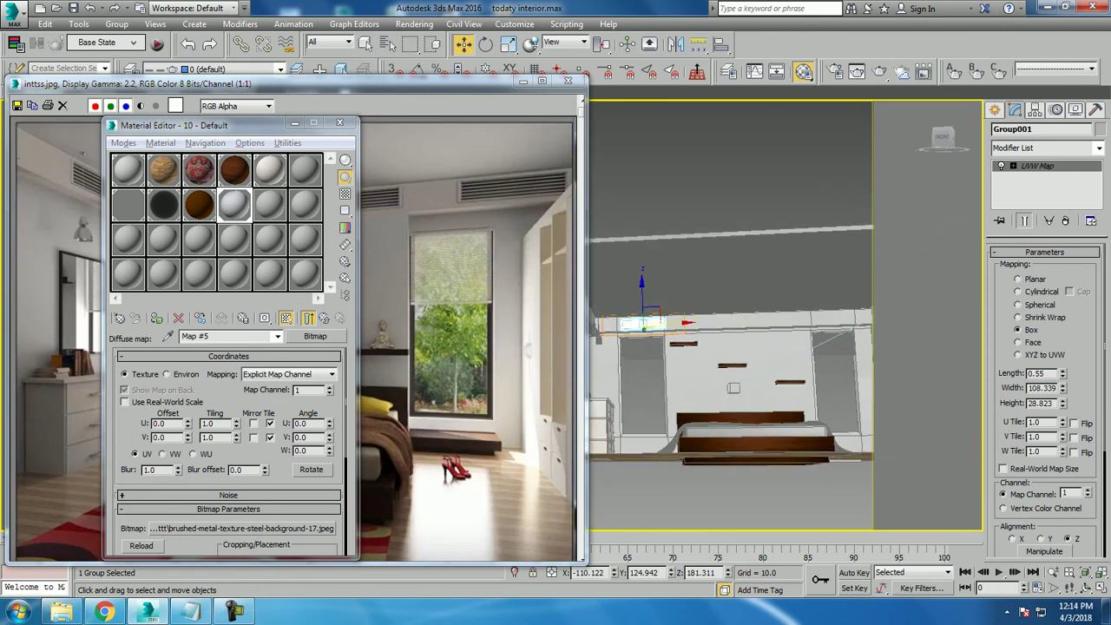
left_click_drag(191, 124, 64, 113)
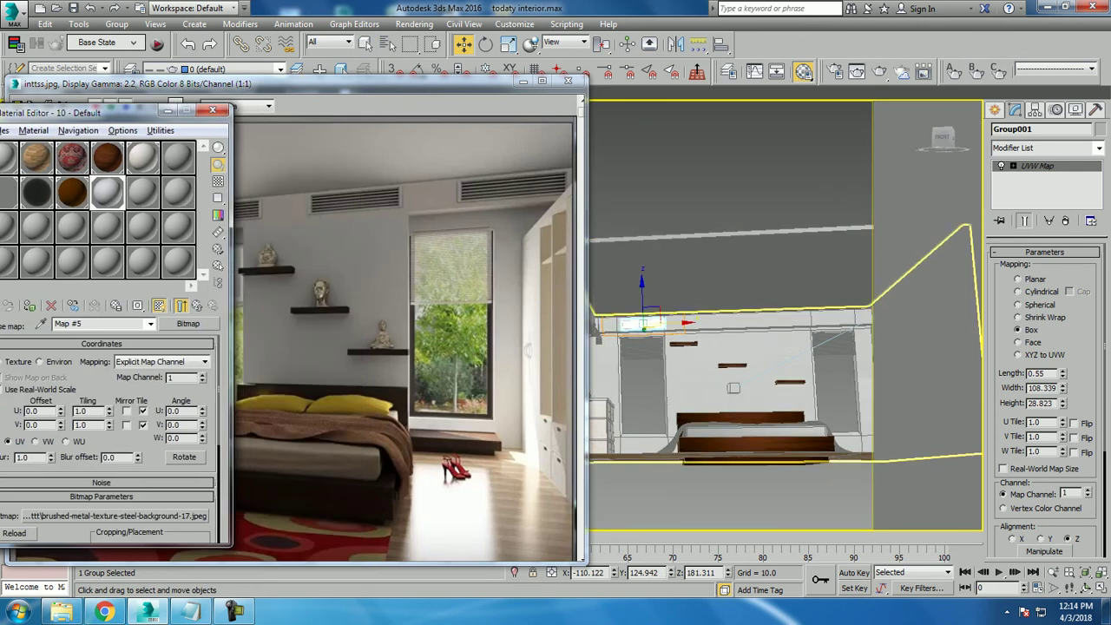
Shift-drag two vent copies along the wall, creating Group002 and Group003.
left_click_drag(646, 324, 743, 319, "shift")
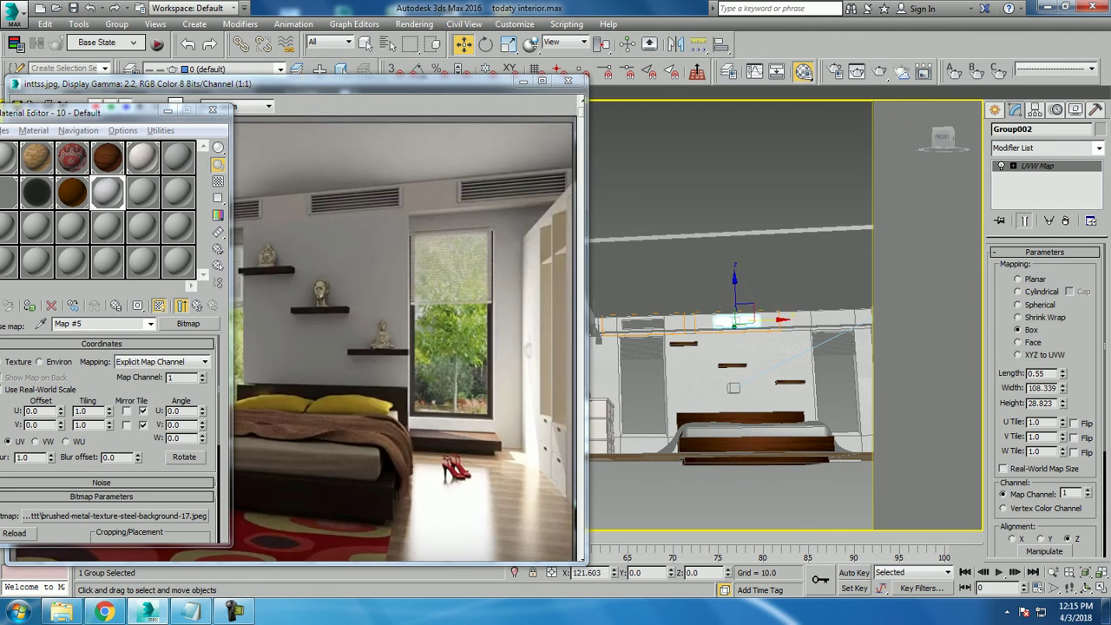
left_click(558, 365)
scroll(659, 330, "up", 2)
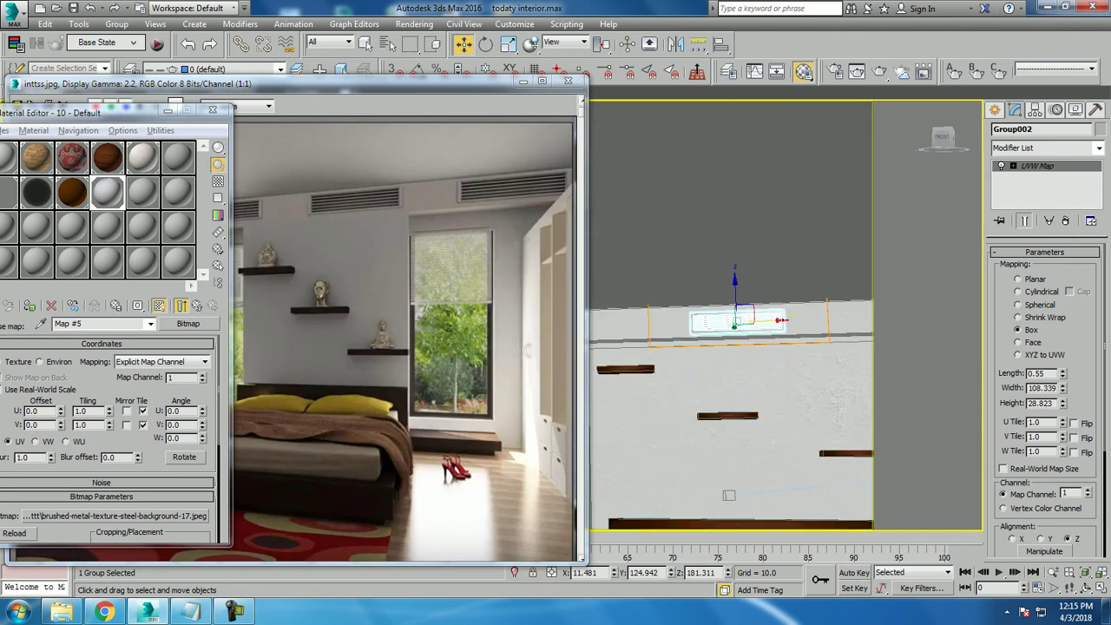
scroll(660, 330, "up", 3)
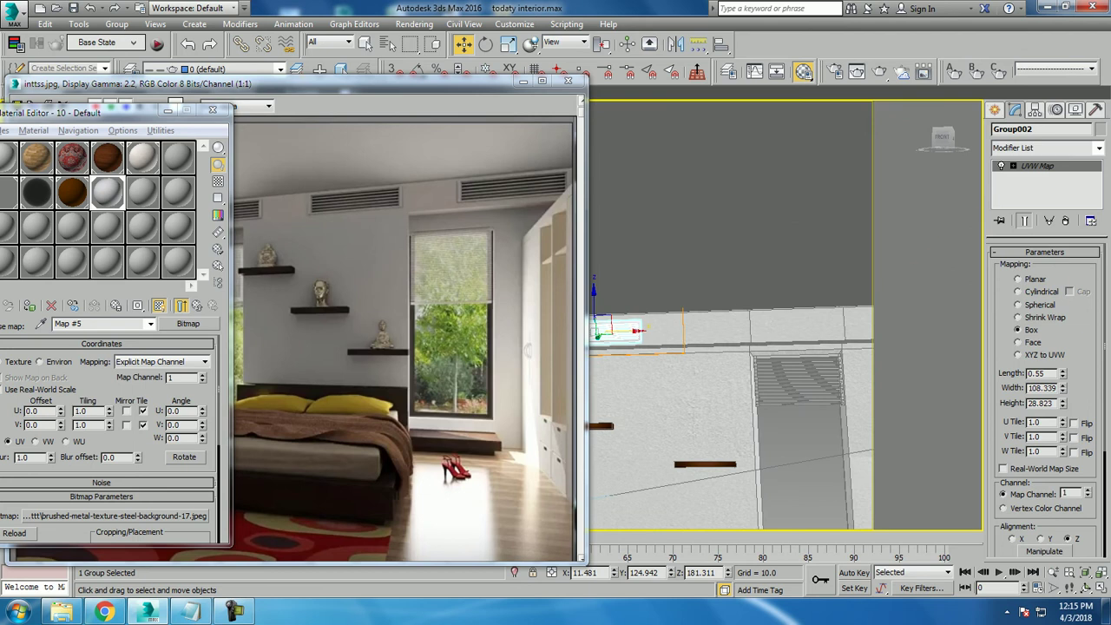
left_click_drag(638, 330, 834, 327, "shift")
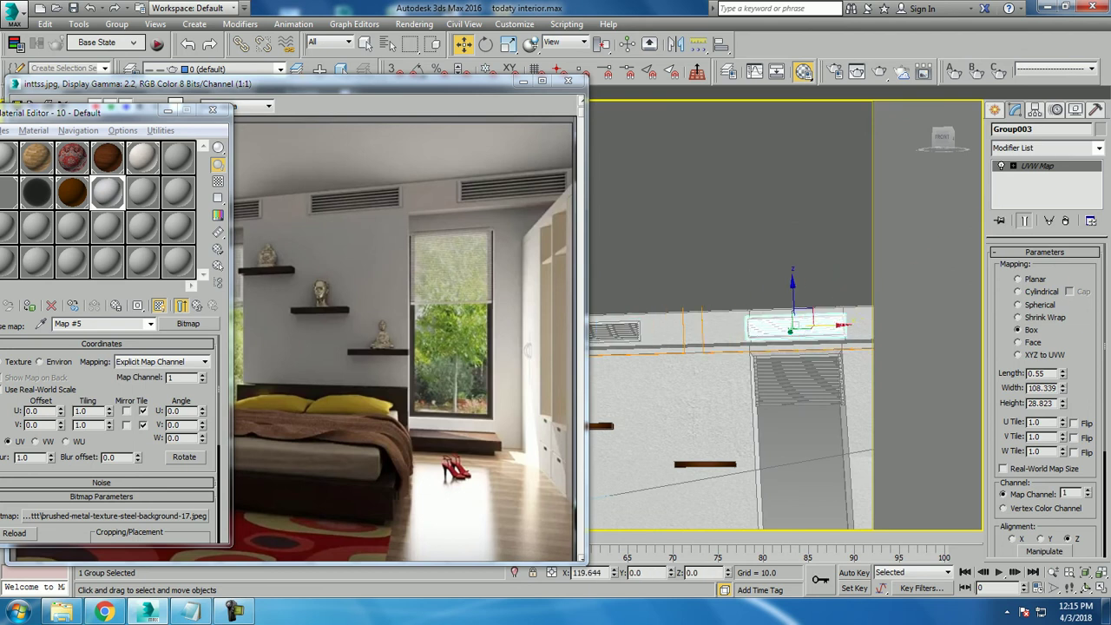
key("Return")
scroll(785, 317, "down", 2)
scroll(785, 317, "down", 2)
scroll(786, 317, "down", 3)
middle_click_drag(786, 317, 733, 317, "alt")
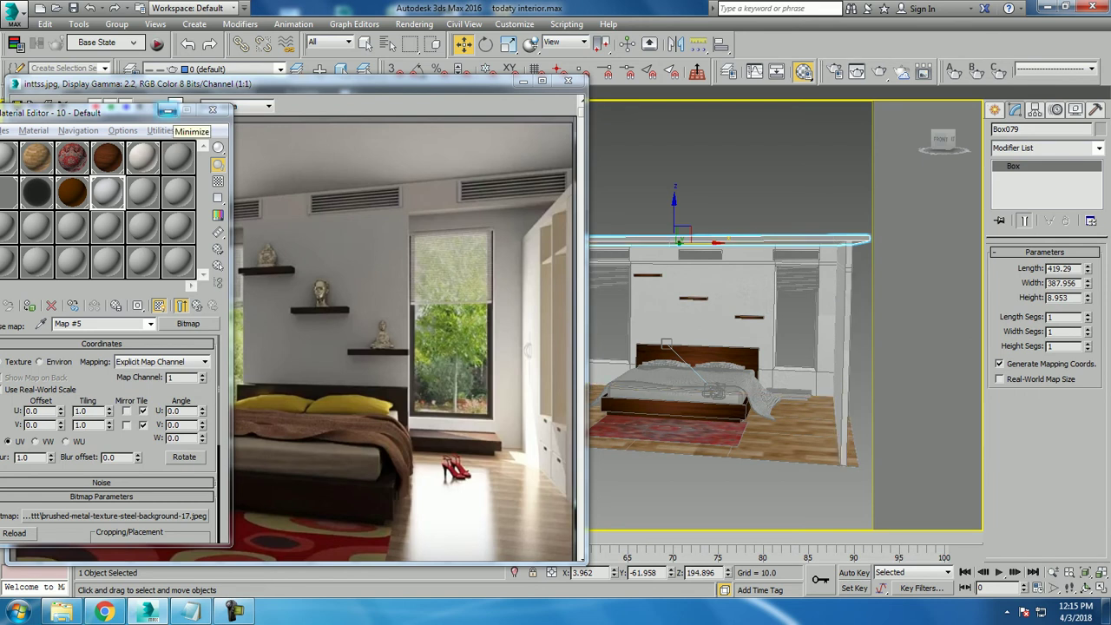
Minimize the Material Editor and the reference render window.
left_click(168, 111)
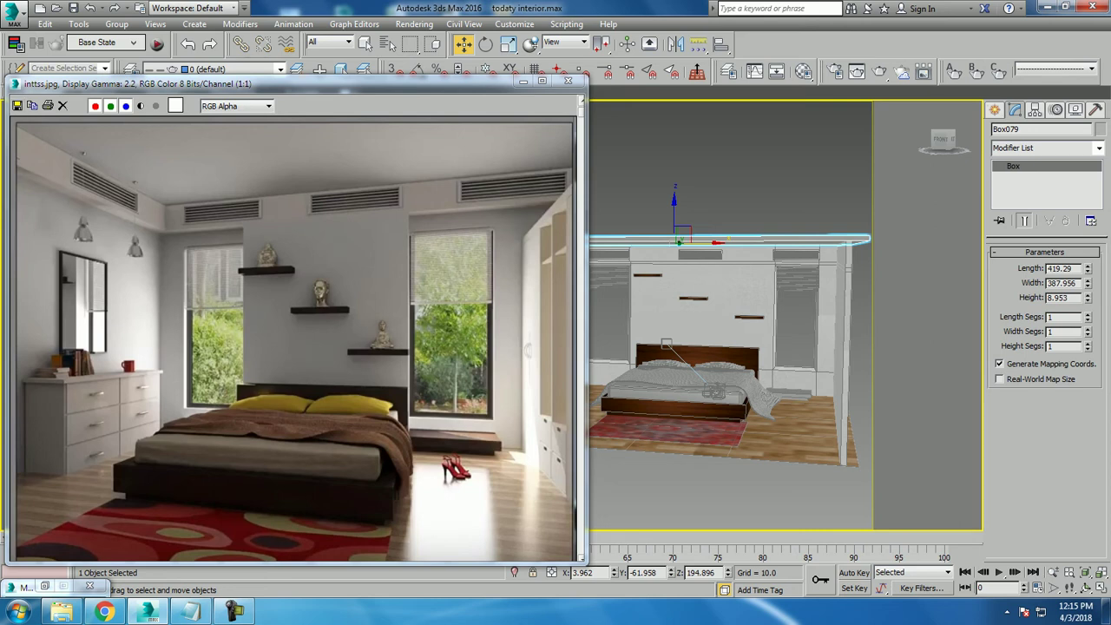
middle_click_drag(729, 348, 850, 347, "alt")
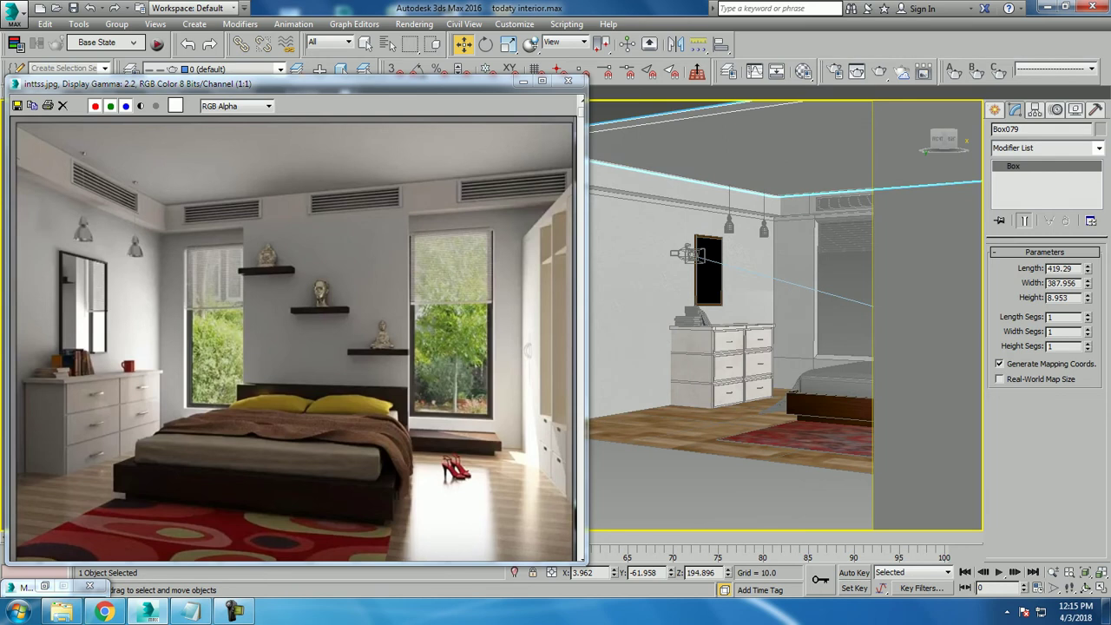
key("m")
left_click_drag(130, 112, 247, 91)
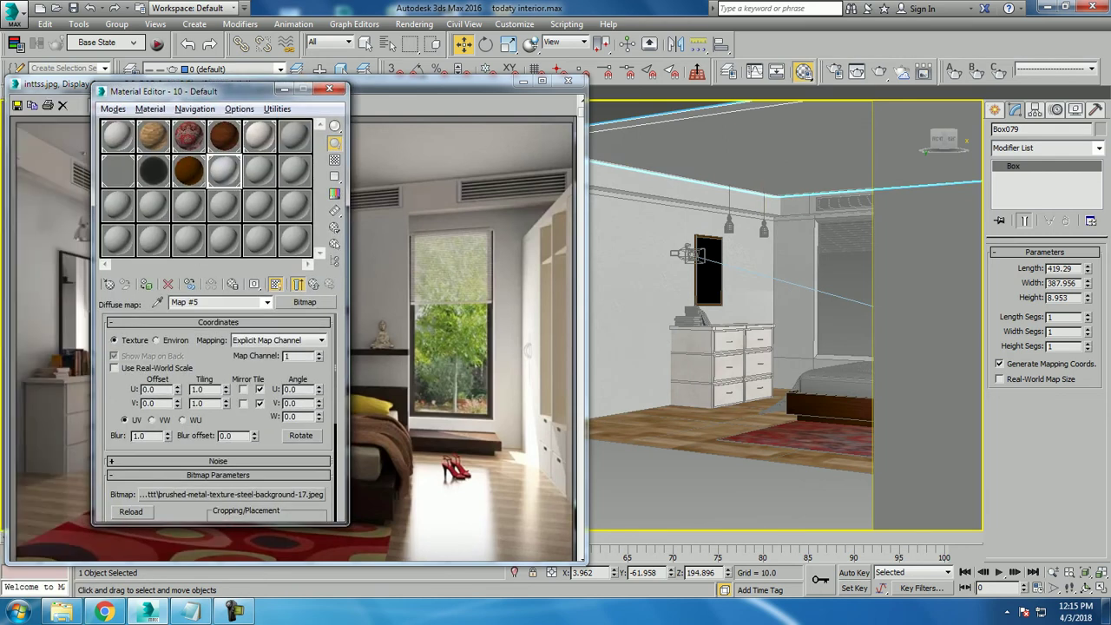
left_click(118, 136)
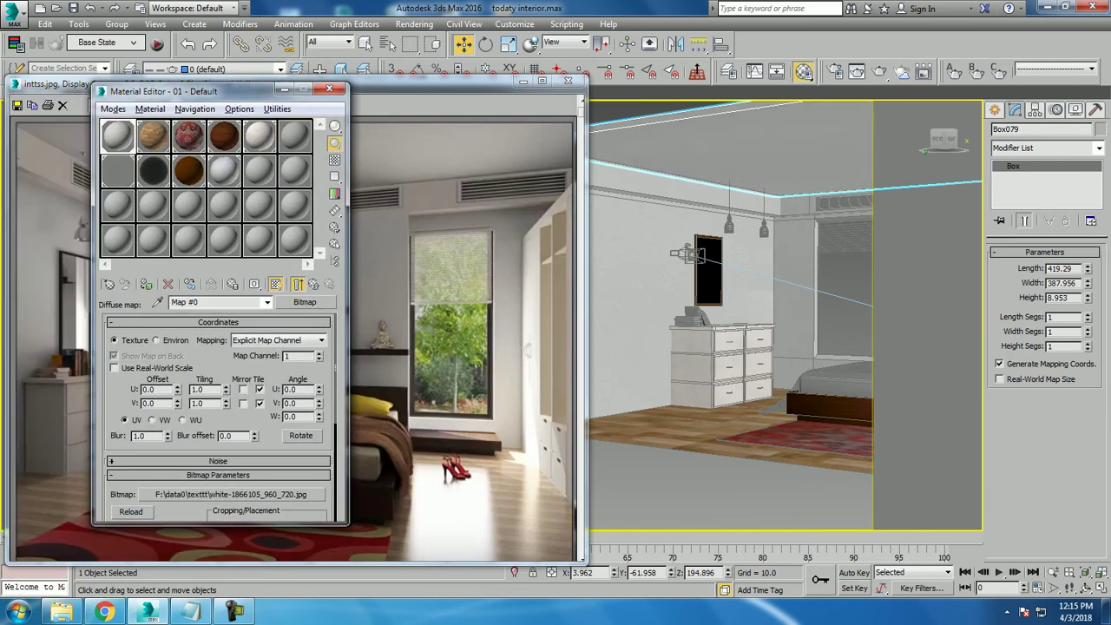
left_click(284, 89)
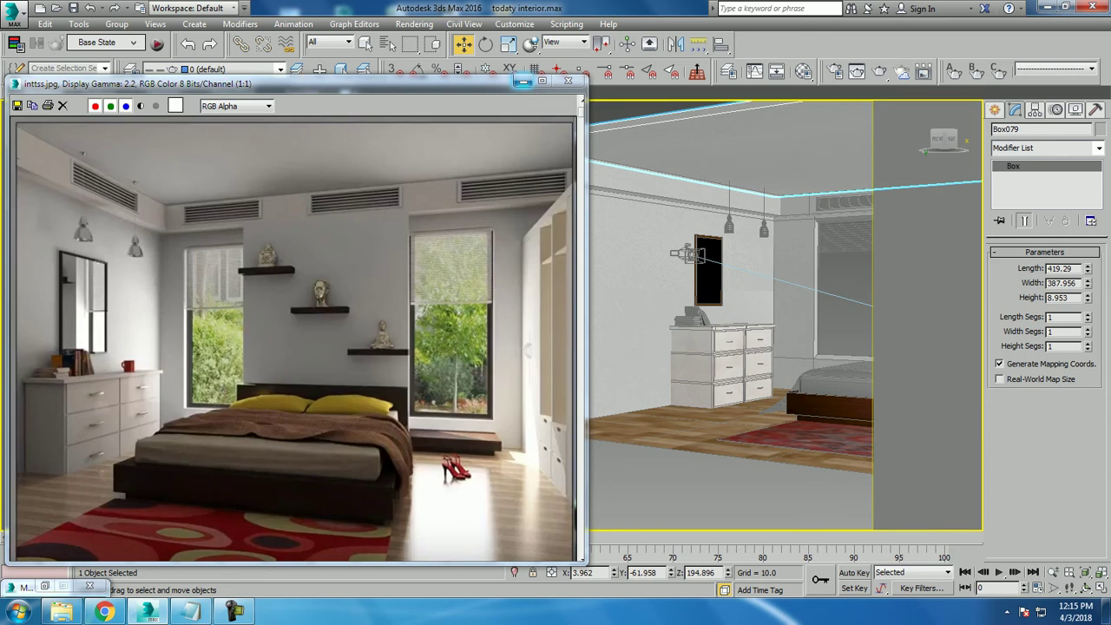
left_click(523, 81)
Zoom in on the dresser and select two of its drawer handles.
scroll(694, 304, "up", 3)
scroll(694, 303, "up", 2)
mouse_move(547, 312)
middle_mouse_down("alt")
mouse_move(547, 365)
mouse_move(486, 365)
mouse_move(486, 347)
middle_mouse_up("alt")
scroll(521, 304, "up", 3)
left_click(529, 249)
left_click(717, 217, "ctrl")
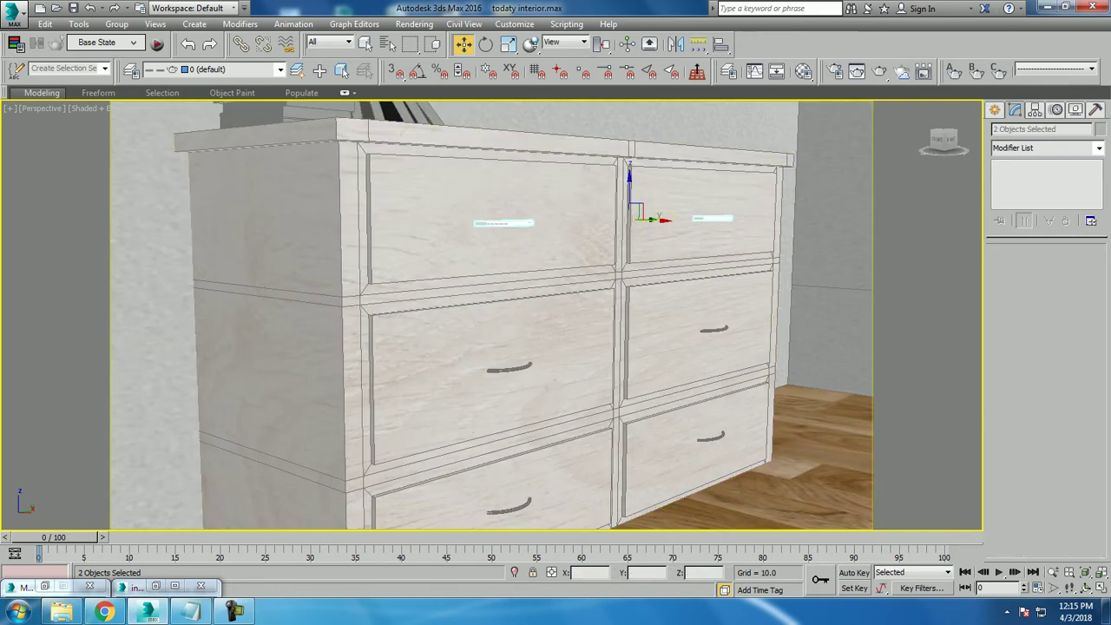
Add four more drawer handles to the selection and bring up the Material Editor.
left_click(710, 329, "ctrl")
left_click(504, 366, "ctrl")
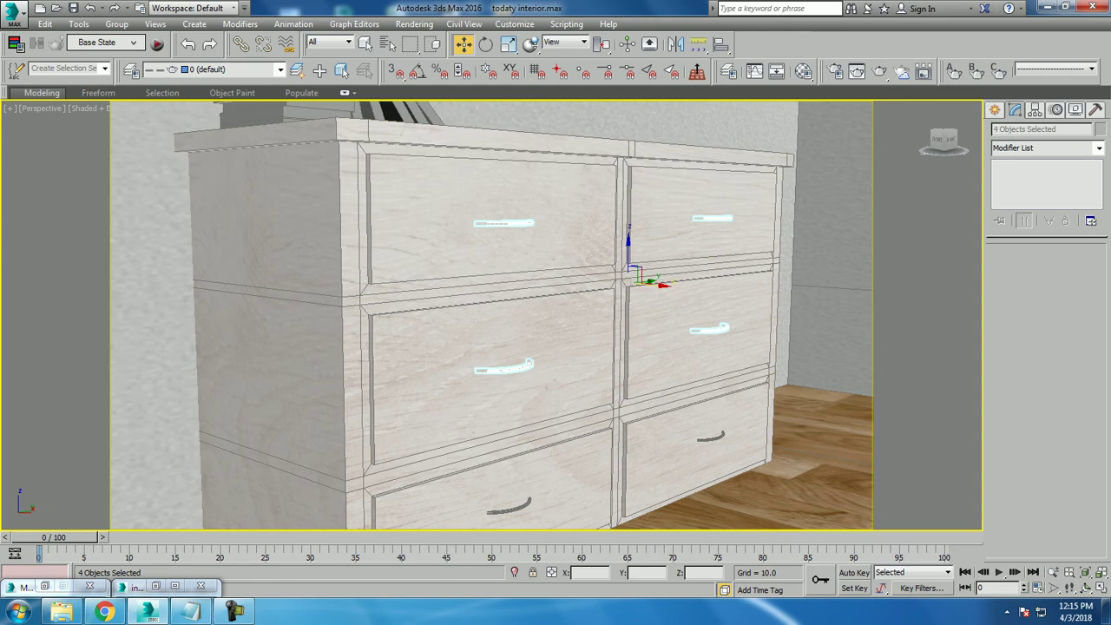
left_click(504, 505, "ctrl")
left_click(707, 437, "ctrl")
key("m")
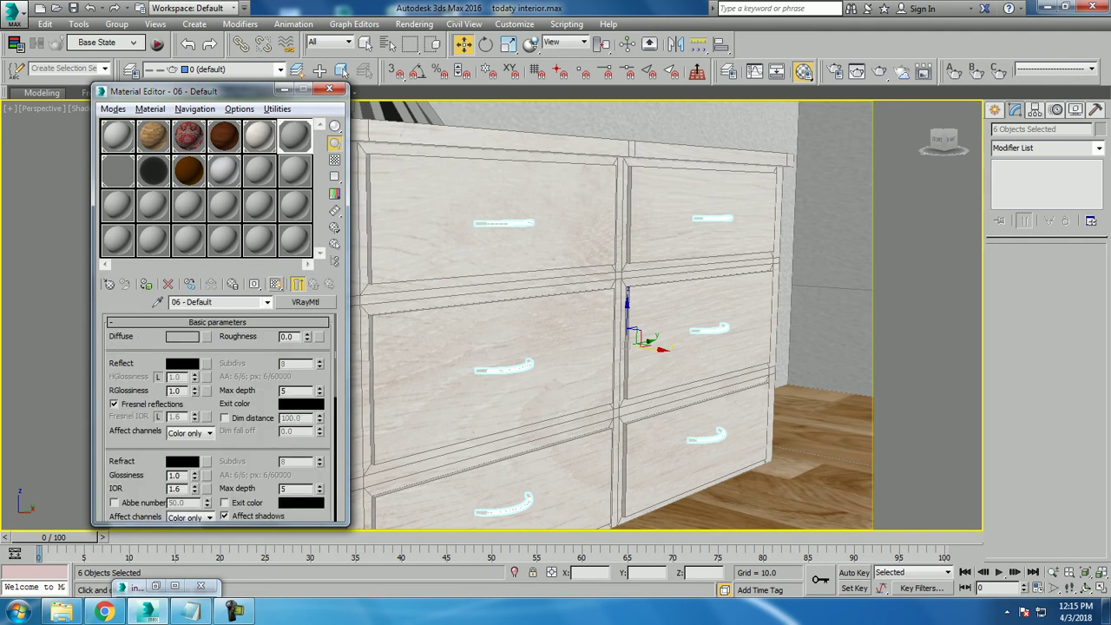
scroll(719, 382, "down", 2)
scroll(719, 382, "down", 3)
scroll(720, 382, "down", 2)
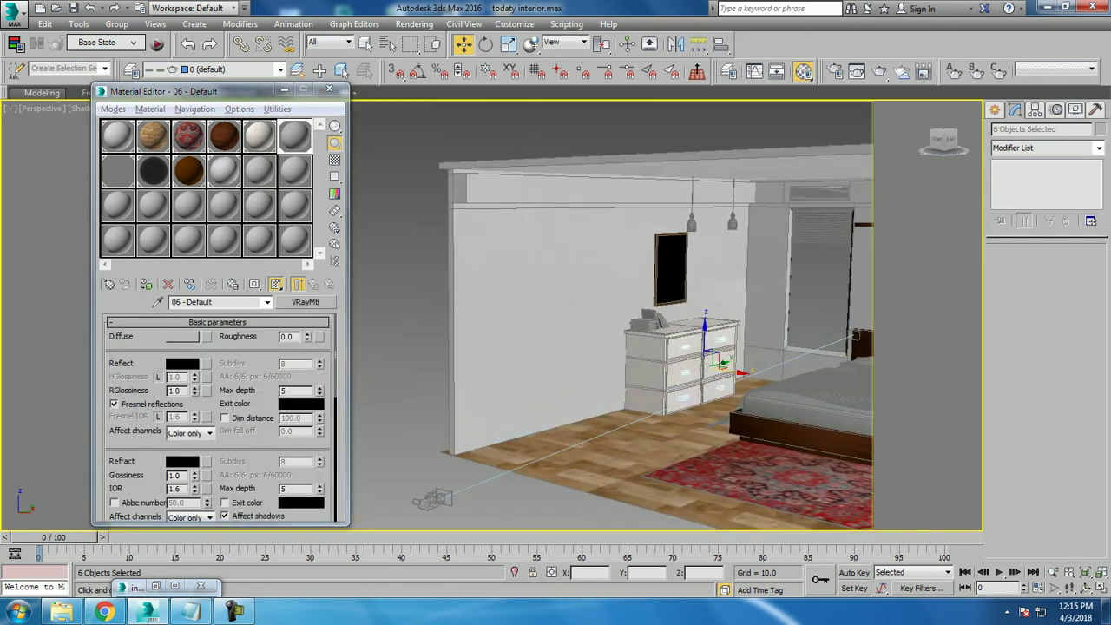
scroll(720, 382, "up", 3)
scroll(720, 382, "up", 1)
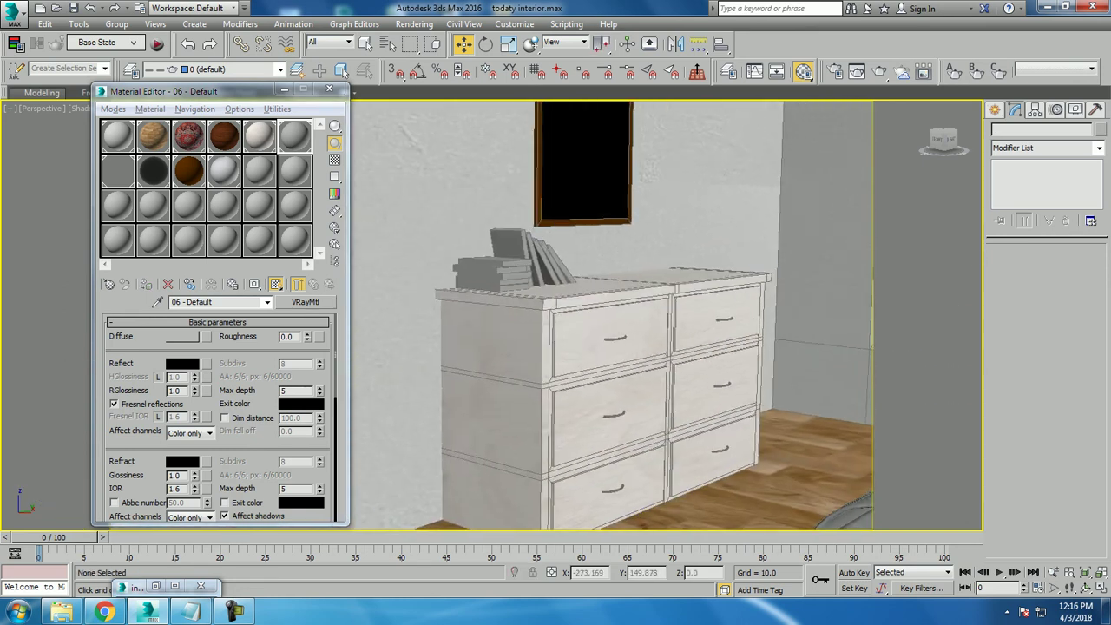
scroll(720, 382, "up", 2)
Frame one handle, hide edged faces, and pick the brushed-metal material in slot 10.
left_click(594, 299)
key("z")
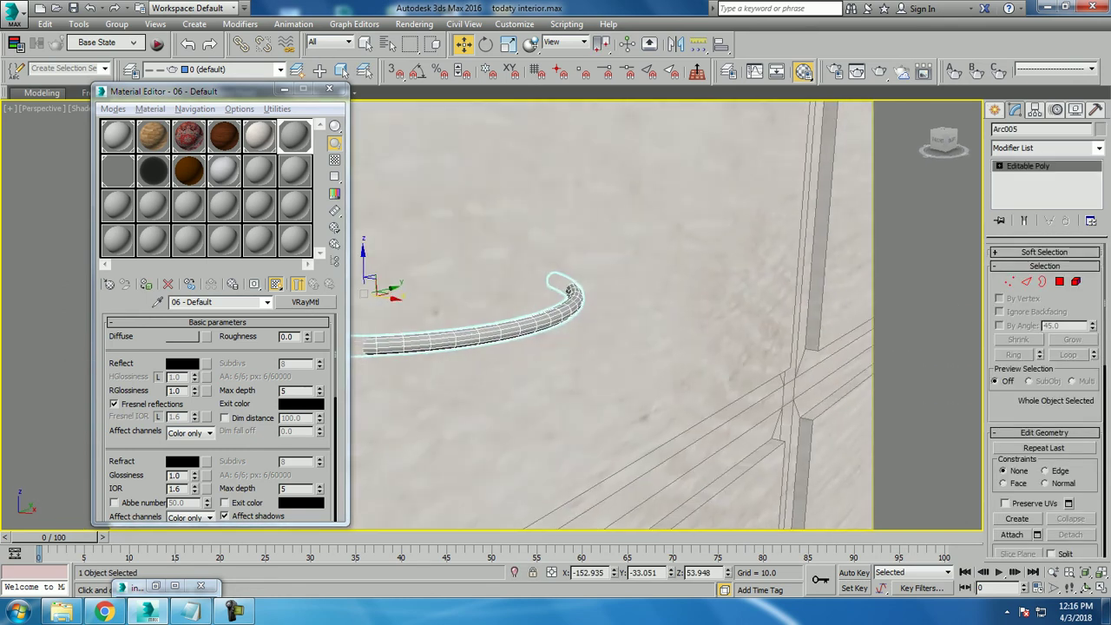
scroll(556, 312, "up", 2)
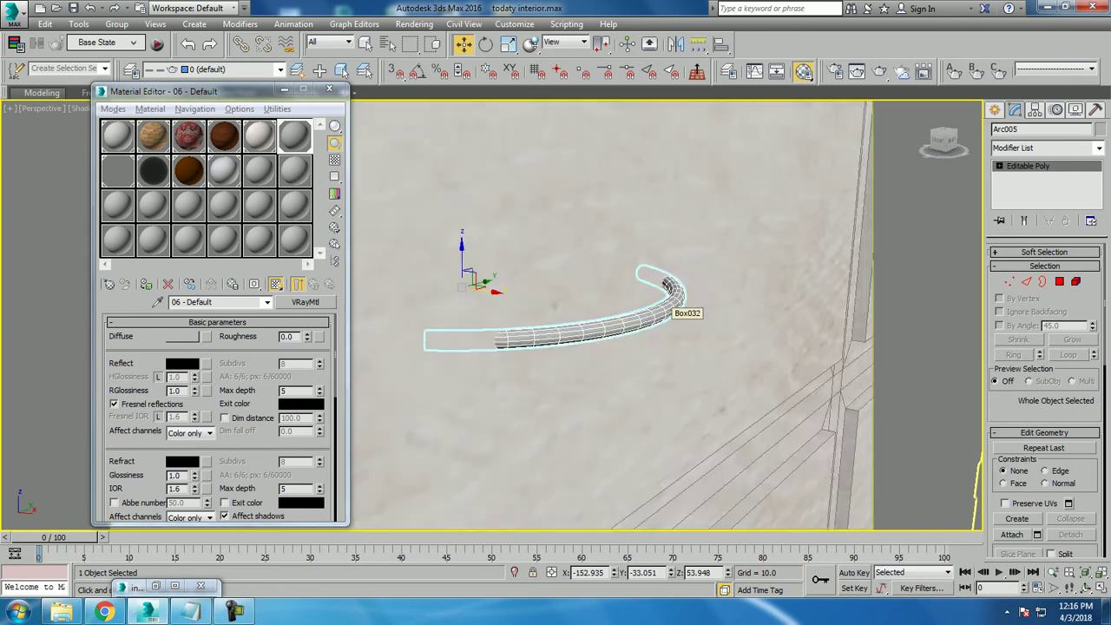
key("F4")
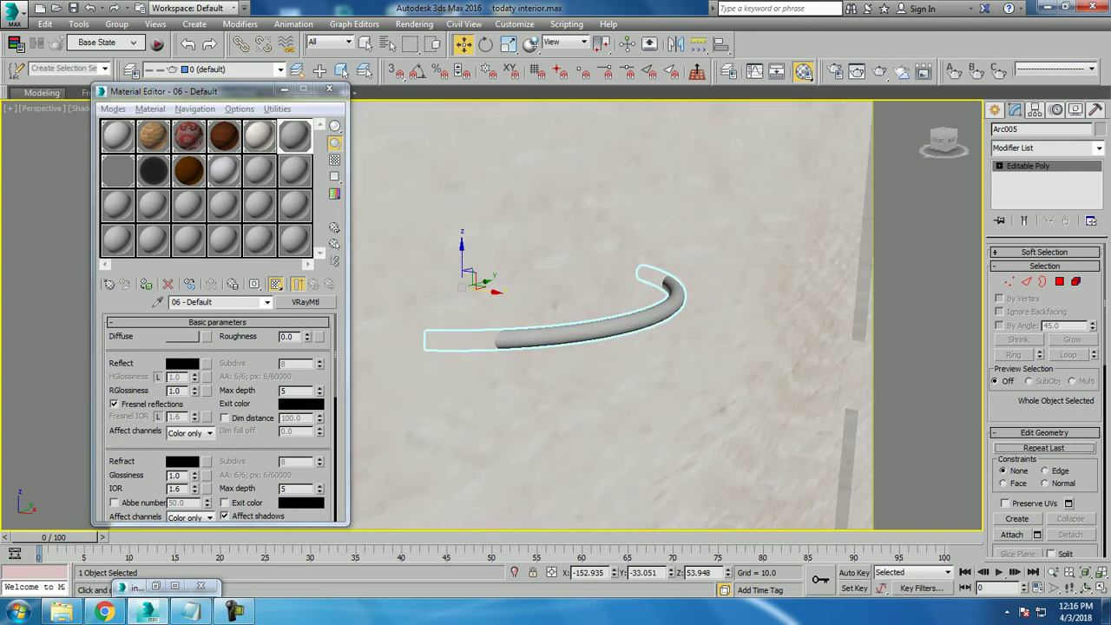
left_click(223, 170)
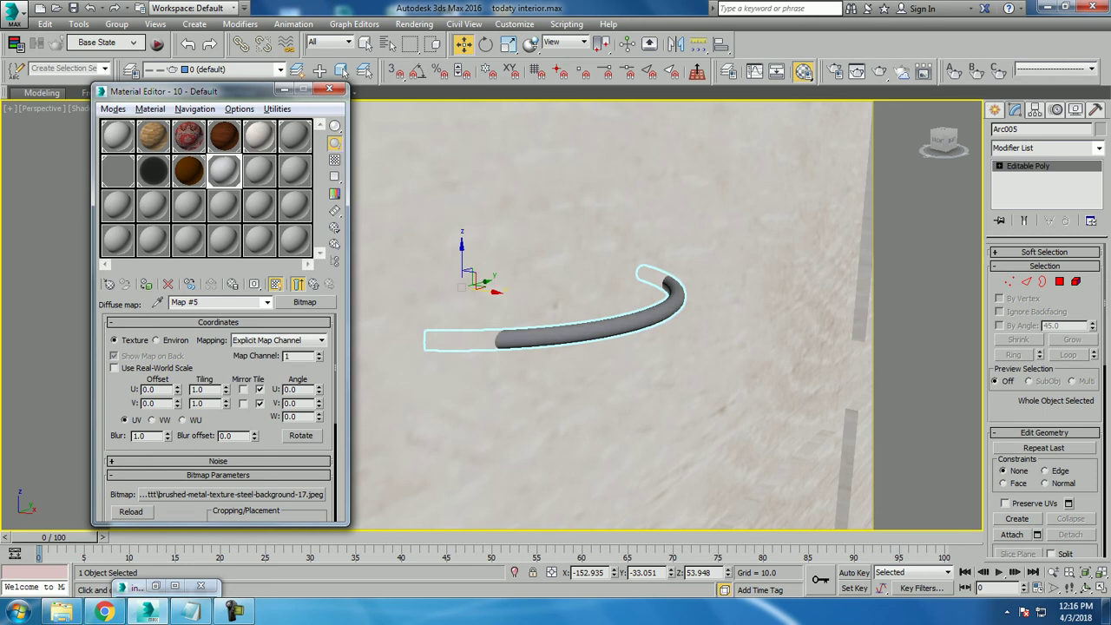
left_click(258, 170)
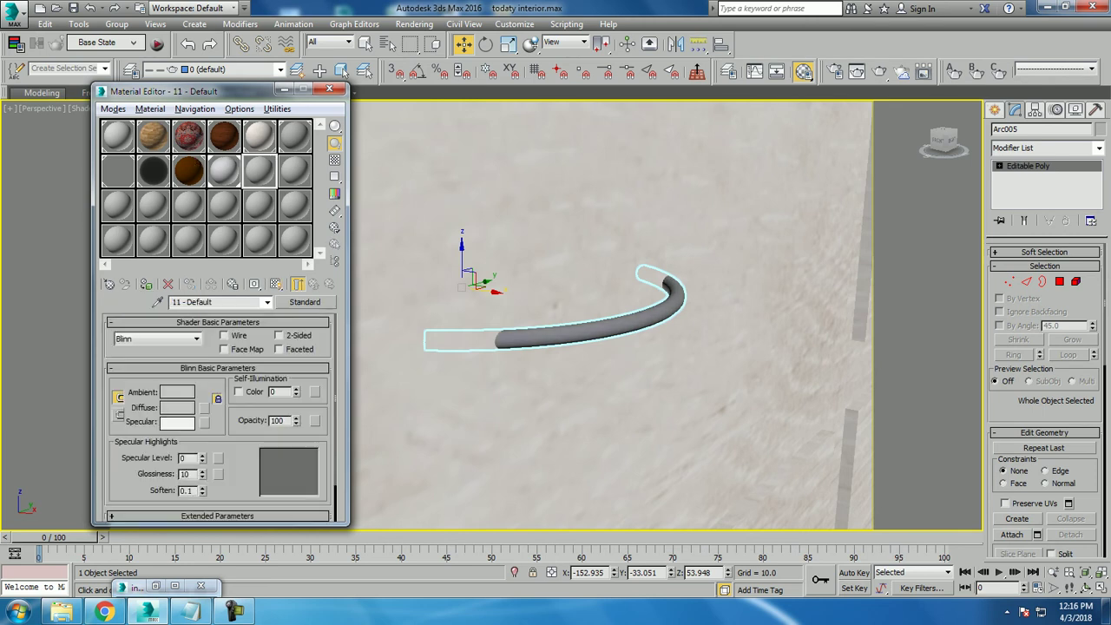
left_click(223, 170)
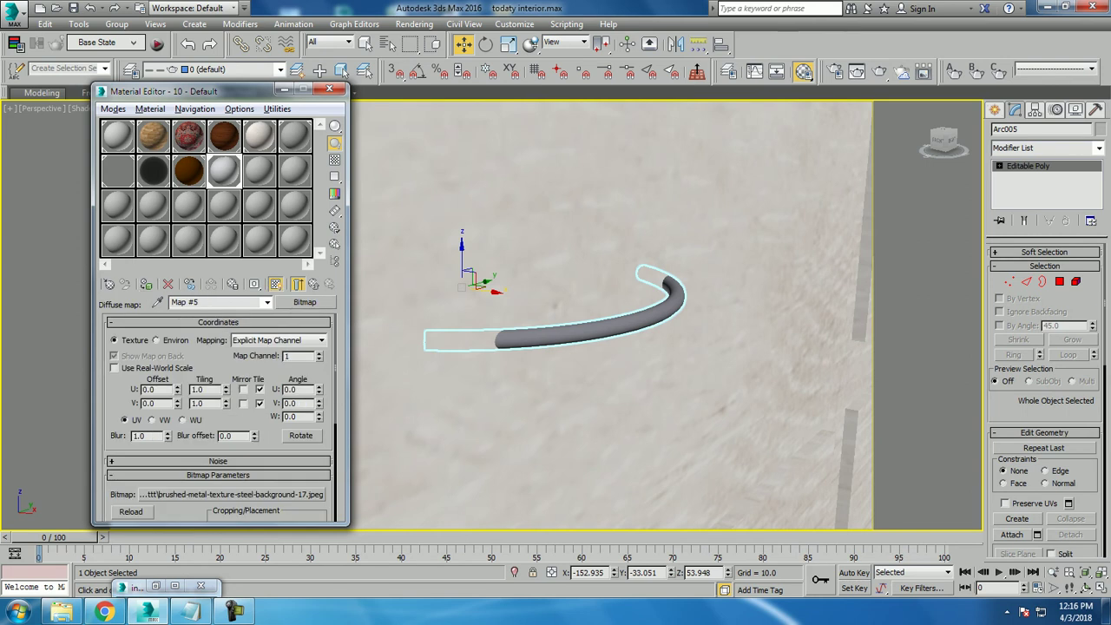
Select the six dresser handles and assign the brushed-metal material to them.
middle_click_drag(607, 347, 734, 211, "alt")
left_click(733, 210)
left_click(732, 392, "ctrl")
mouse_move(732, 391)
middle_mouse_down("alt")
mouse_move(781, 347)
mouse_move(781, 269)
middle_mouse_up("alt")
left_click(570, 308, "ctrl")
left_click(815, 391, "ctrl")
middle_click_drag(814, 390, 781, 329, "alt")
left_click(607, 427, "ctrl")
left_click(145, 283)
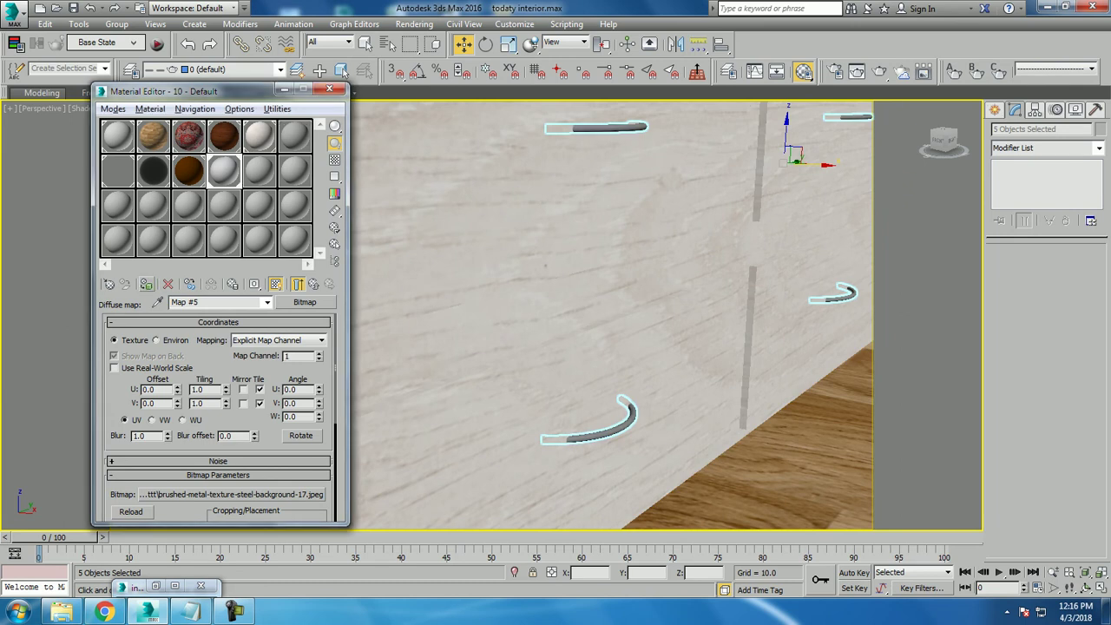
Orbit around the dresser to check the handles and select one drawer handle.
scroll(668, 313, "down", 5)
middle_click_drag(668, 313, 642, 295, "alt")
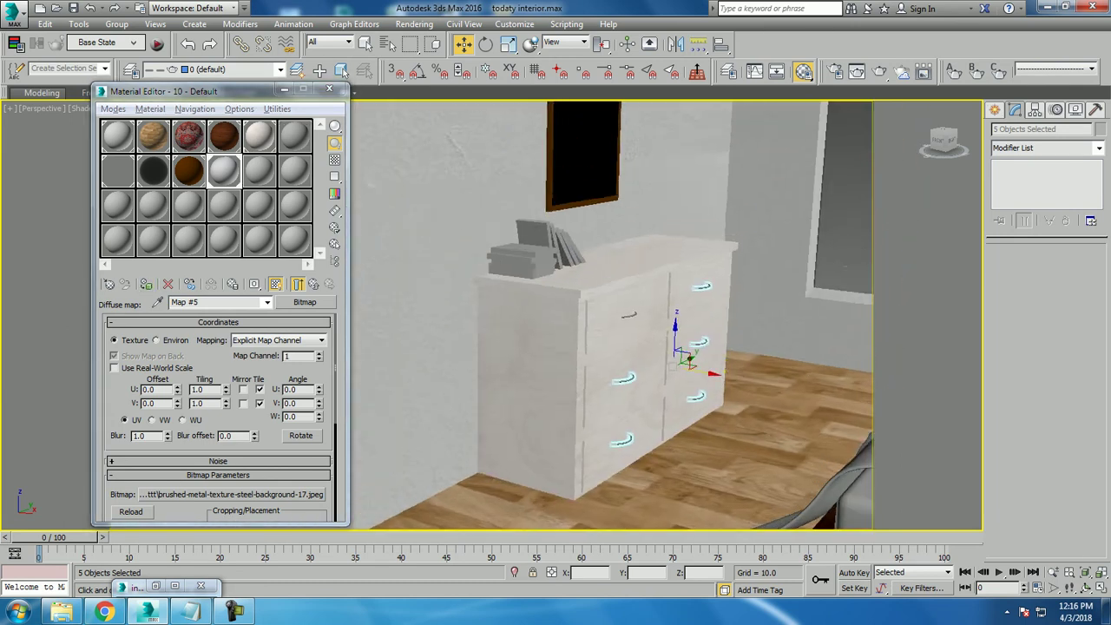
scroll(668, 312, "up", 8)
scroll(821, 434, "up", 2)
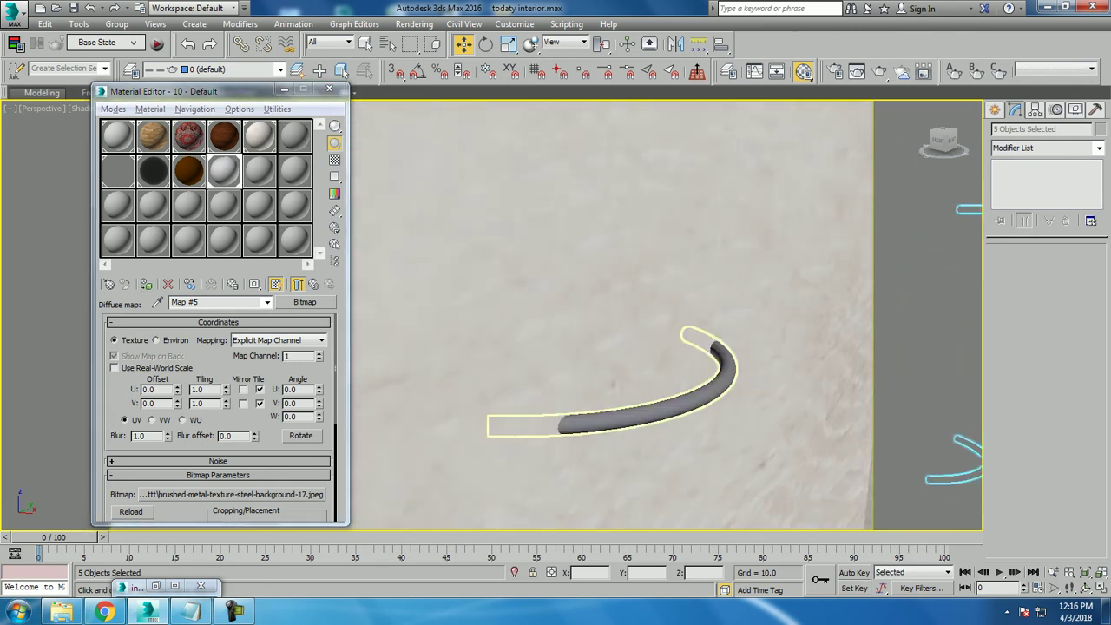
left_click(642, 408)
left_click(1046, 147)
Add a Box UVW Map to the handle, with a mapping height of 29.54.
type("u")
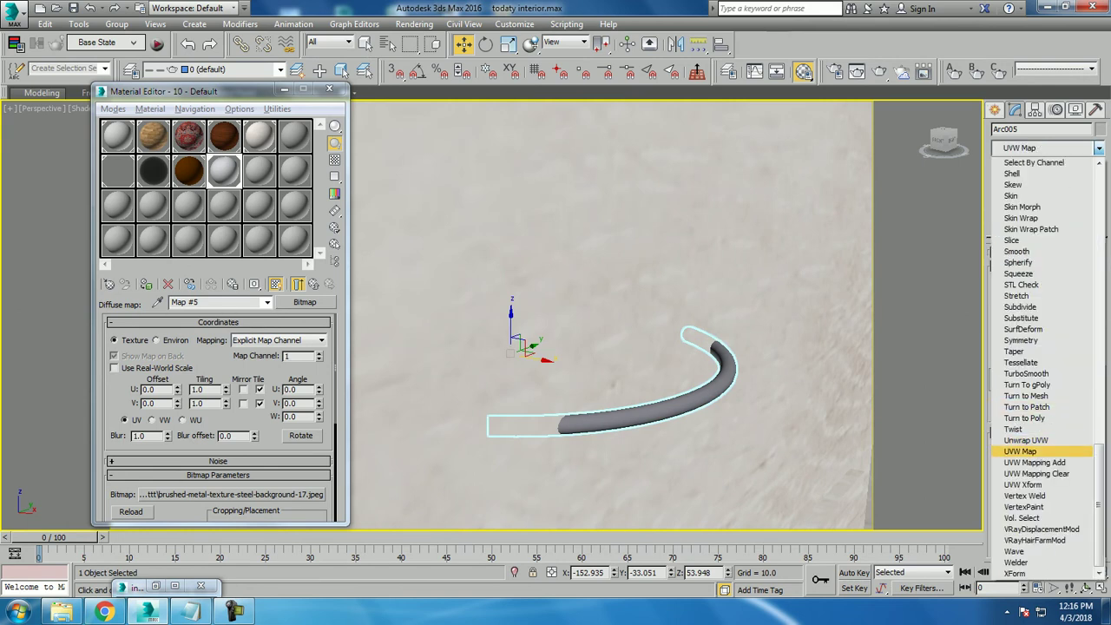
left_click(1020, 451)
left_click(1018, 330)
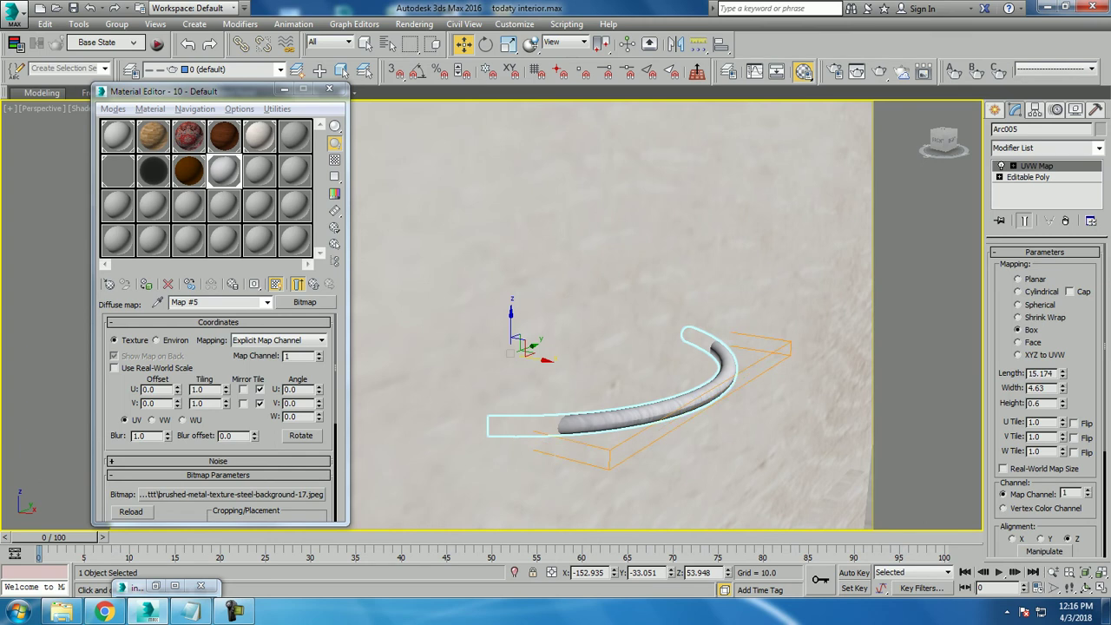
left_click_drag(1062, 403, 1063, 364)
left_click_drag(1062, 402, 1062, 425)
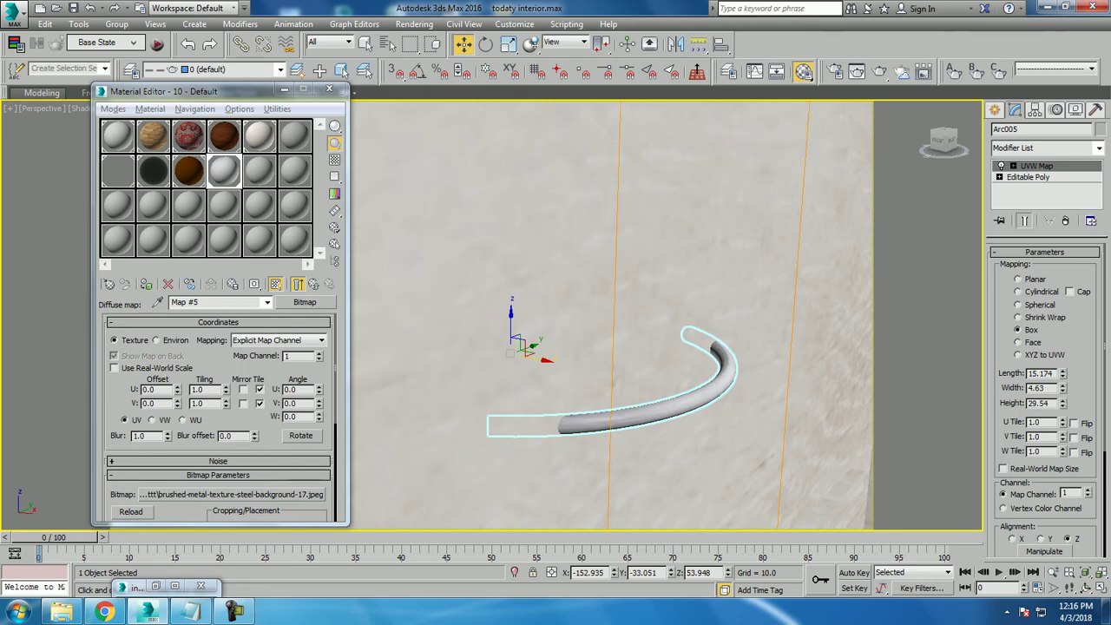
scroll(607, 347, "down", 5)
Select the upper and lower drawer handles together.
middle_click_drag(607, 347, 521, 347, "alt")
scroll(608, 347, "up", 5)
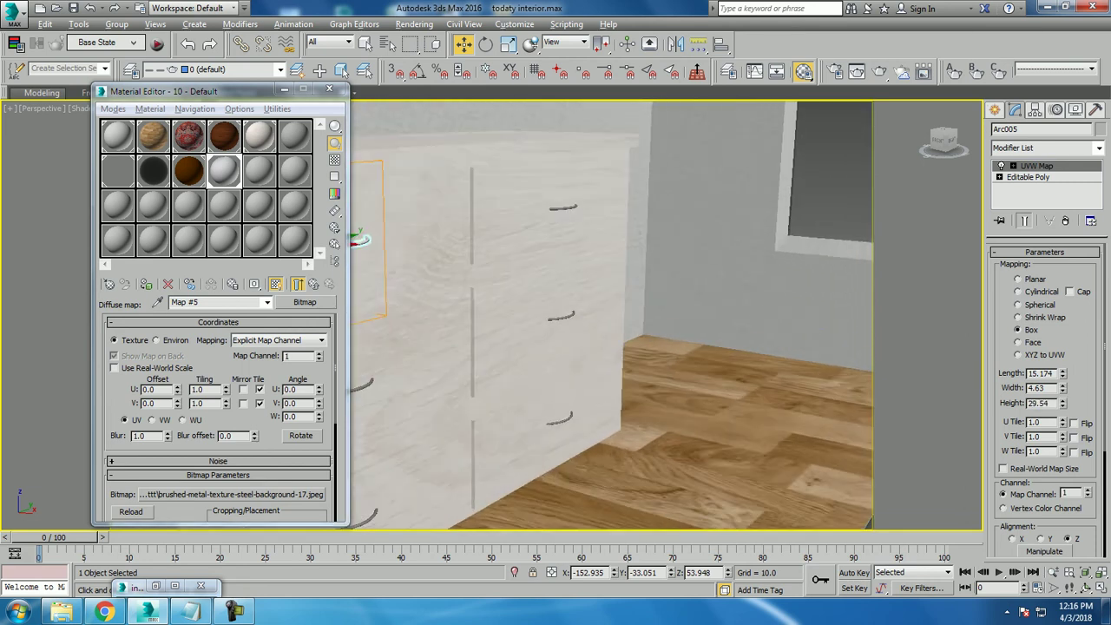
scroll(608, 313, "up", 3)
scroll(608, 312, "up", 2)
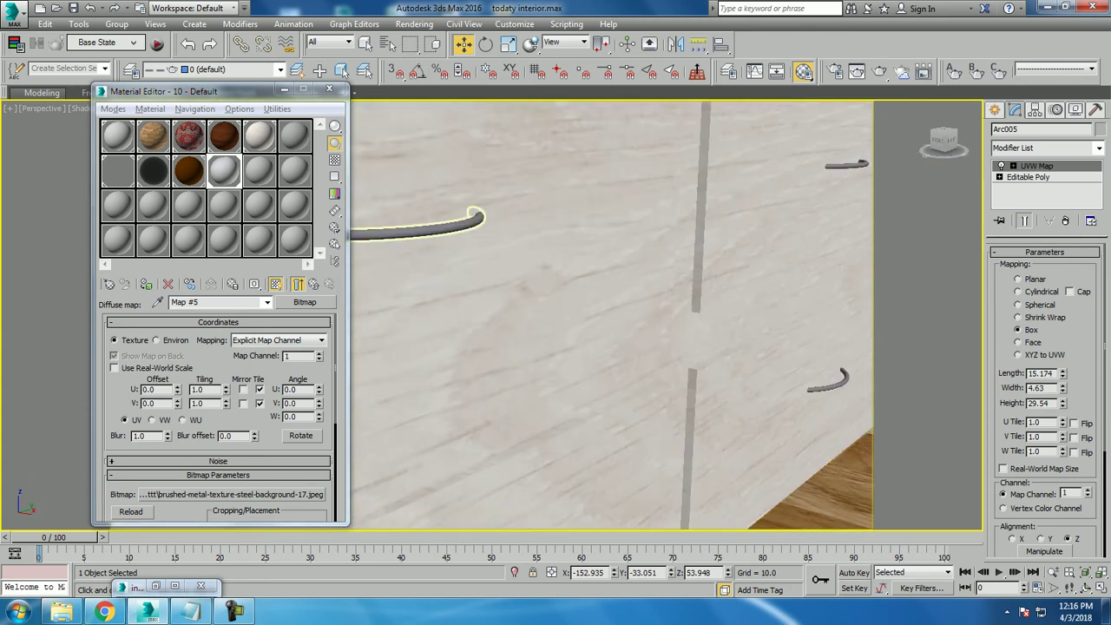
left_click(434, 226)
scroll(608, 313, "down", 4)
mouse_move(608, 312)
middle_mouse_down("alt")
mouse_move(504, 313)
mouse_move(590, 313)
middle_mouse_up("alt")
scroll(608, 312, "up", 3)
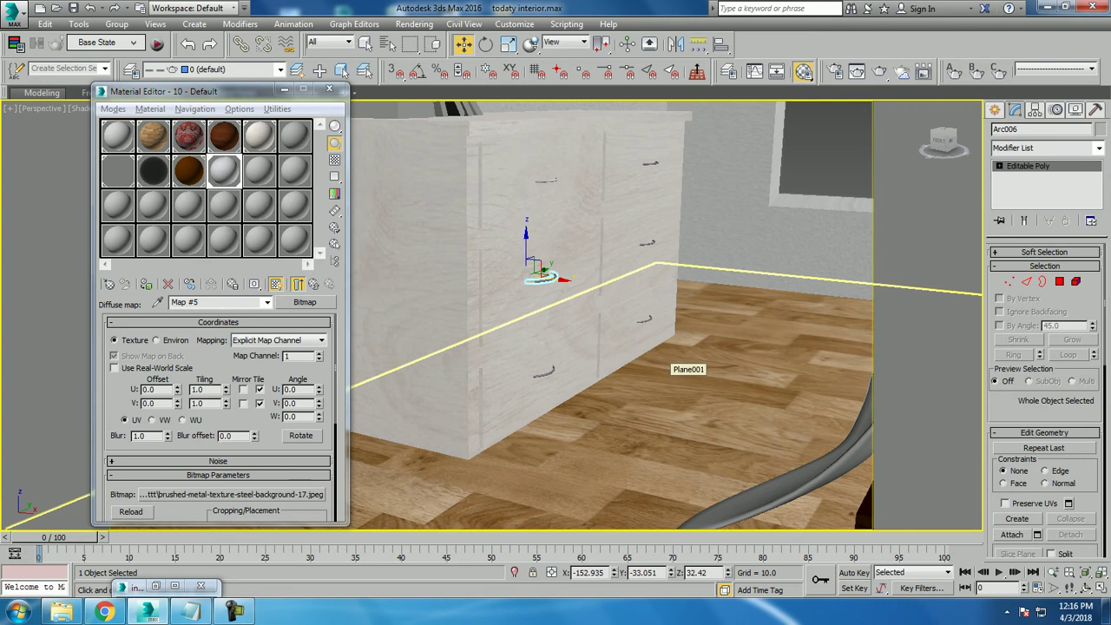
scroll(607, 312, "up", 2)
scroll(608, 312, "up", 2)
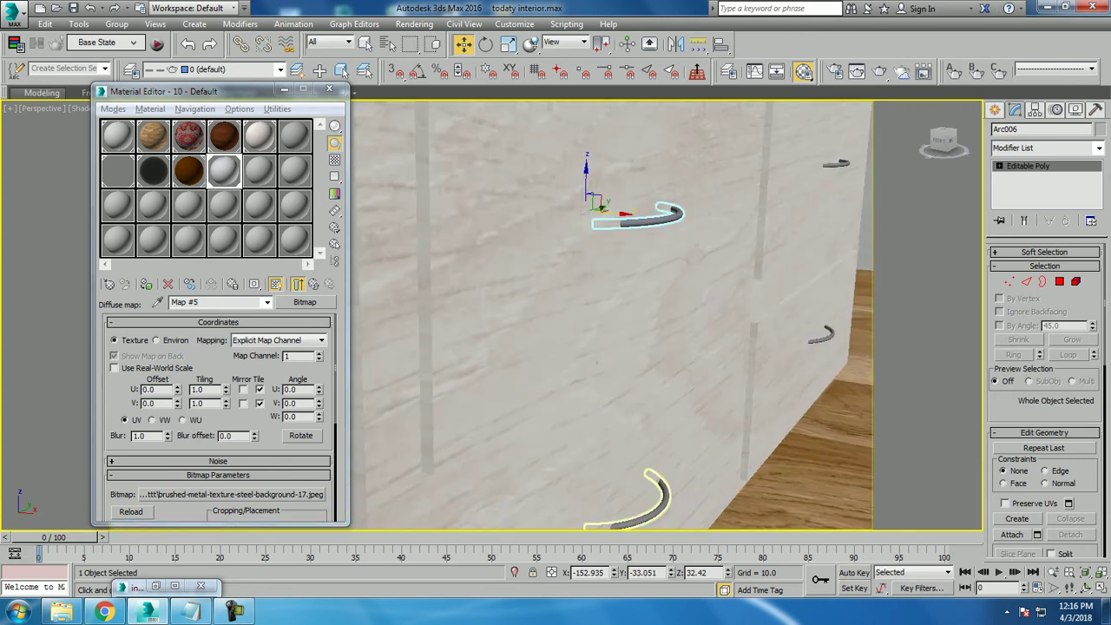
left_click(655, 494, "ctrl")
Add a Box-projection UVW Map to both selected handles.
left_click(1045, 148)
scroll(1042, 347, "down", 10)
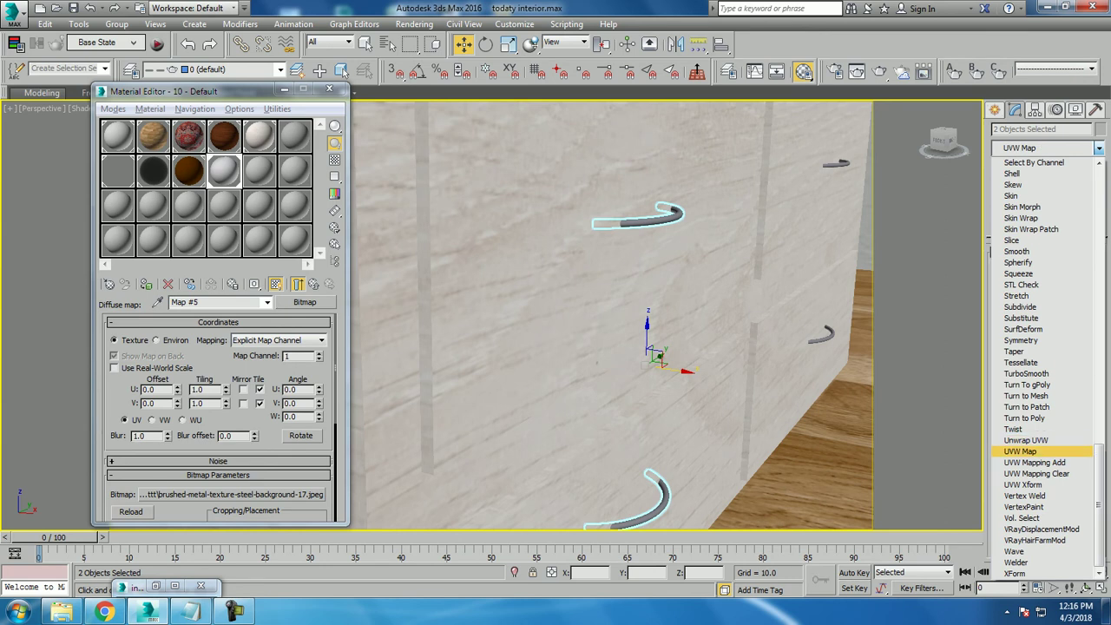
left_click(1020, 452)
left_click(1018, 330)
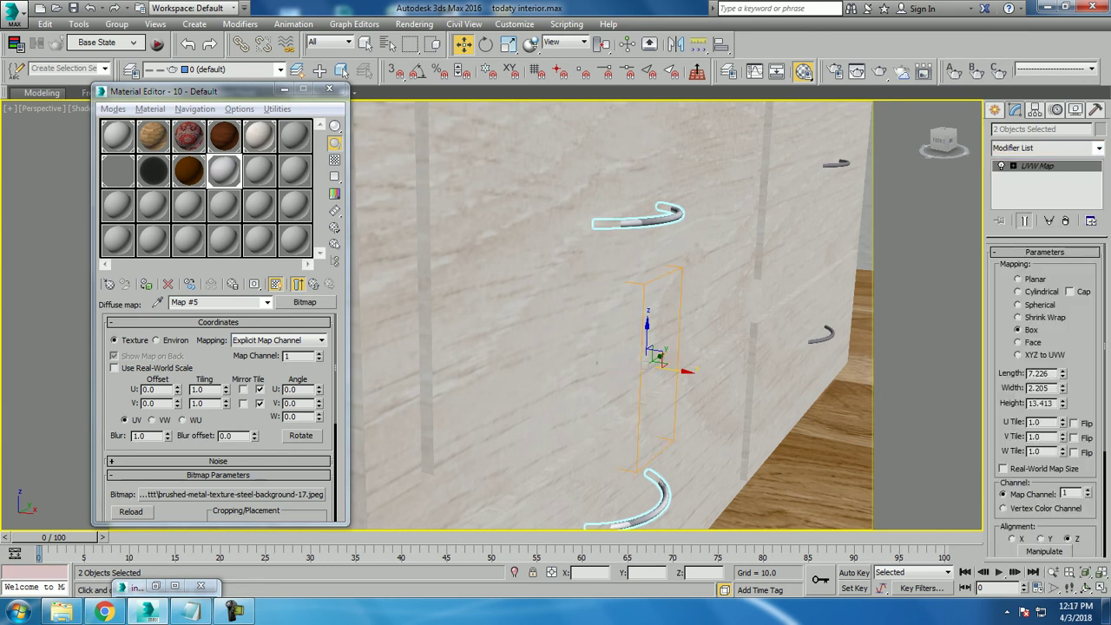
Undo the shared mapping and give upper handle Arc006 its own Box UVW Map.
left_click(642, 217)
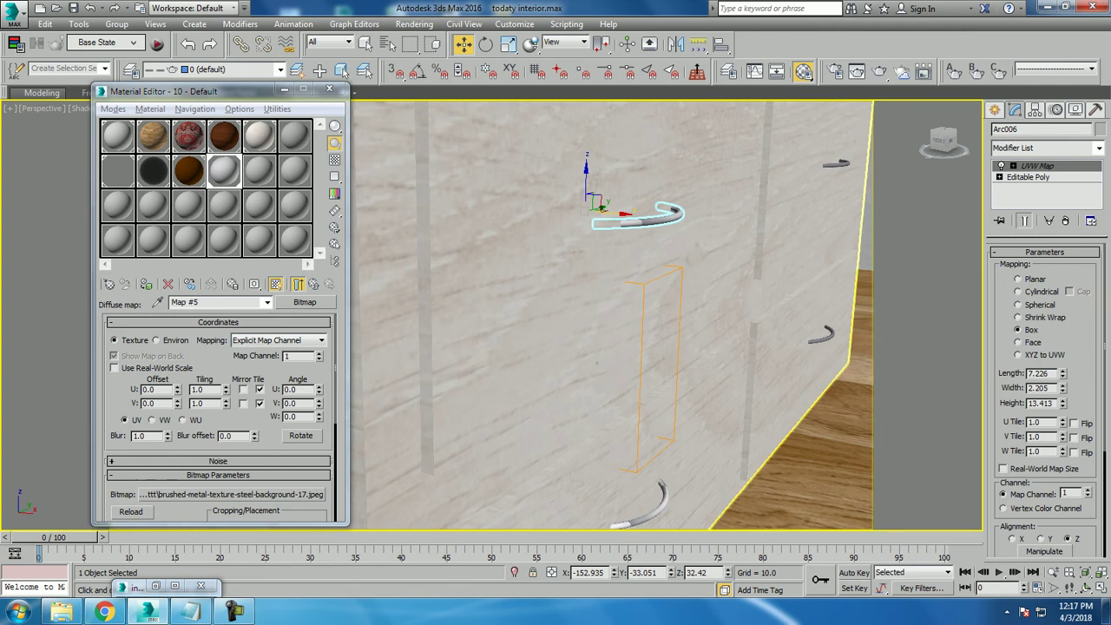
key("ctrl+z")
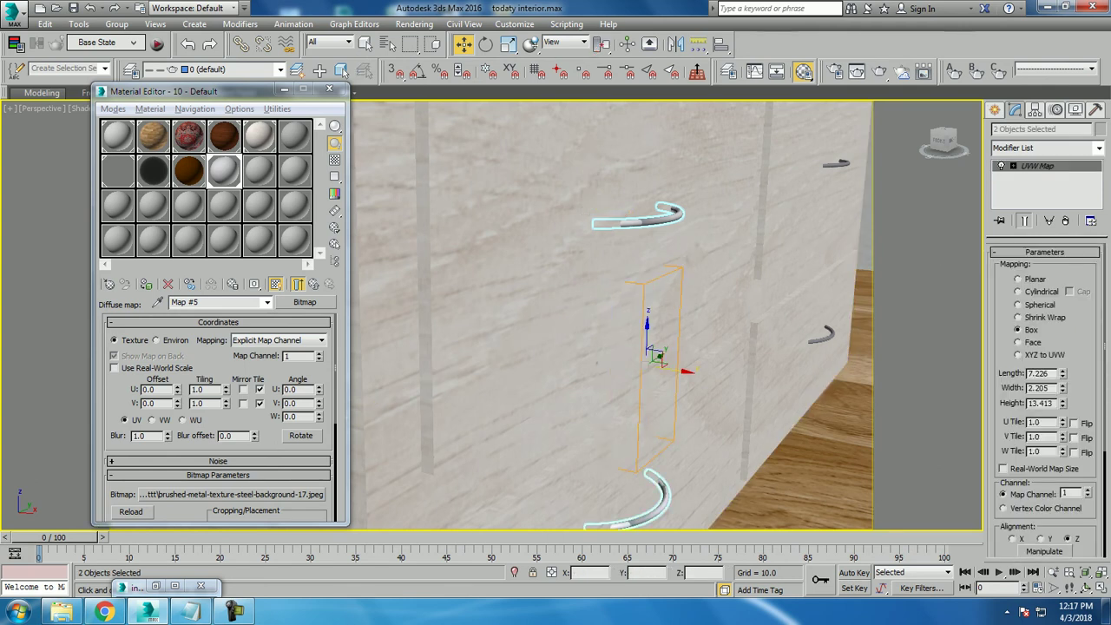
key("ctrl+z")
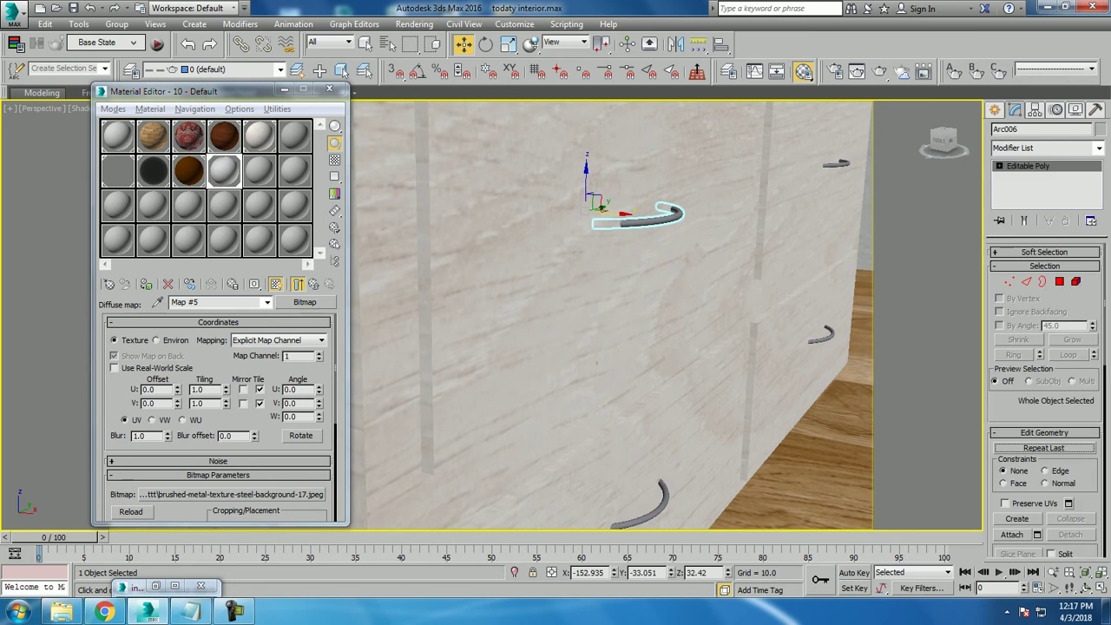
left_click(1046, 148)
scroll(1041, 364, "down", 5)
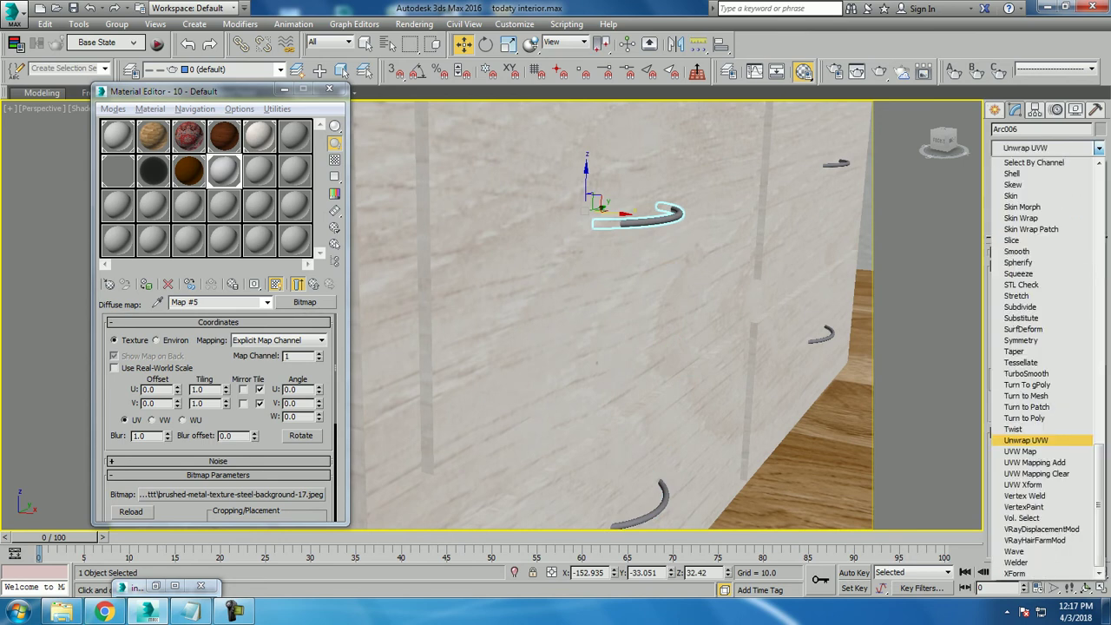
left_click(1033, 451)
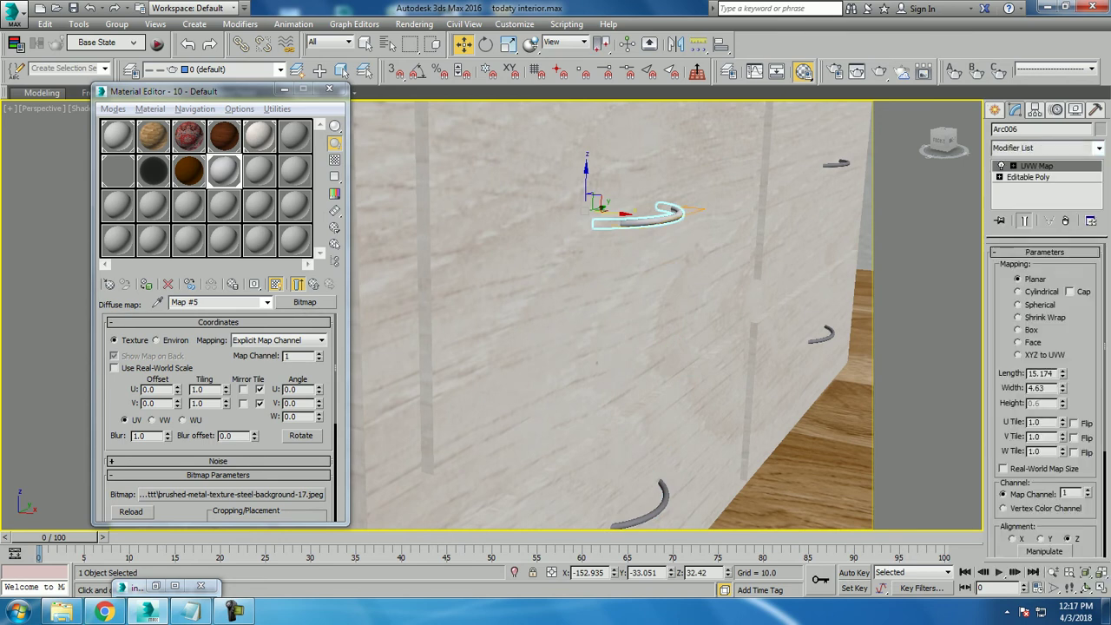
left_click(1018, 330)
key("z")
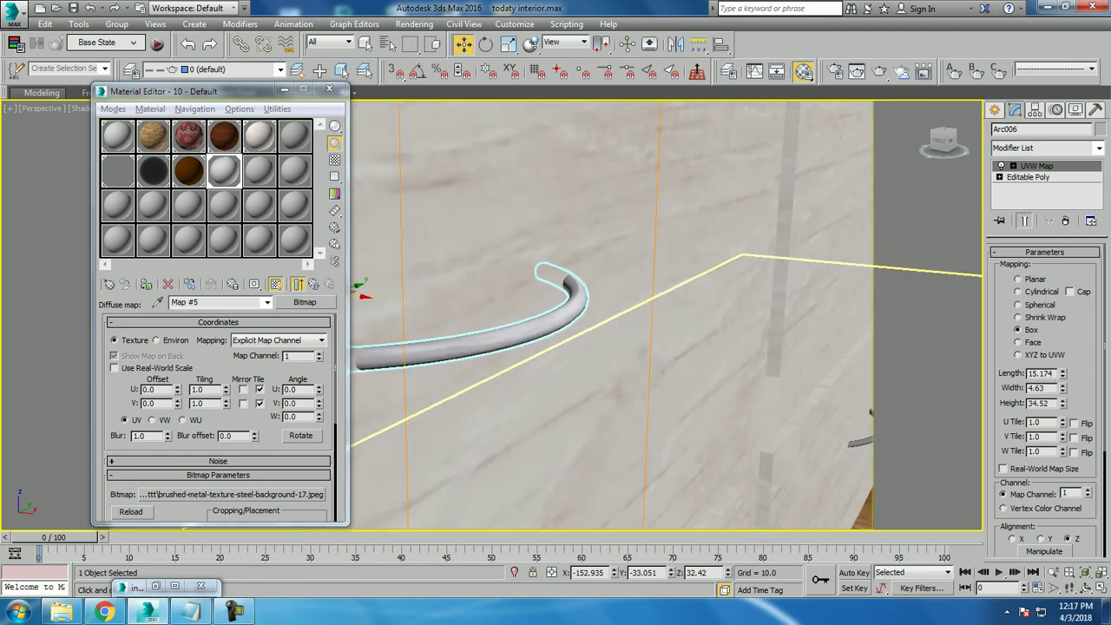
scroll(573, 347, "down", 8)
Select the bed's mattress and pick empty material slot 11.
scroll(573, 347, "down", 5)
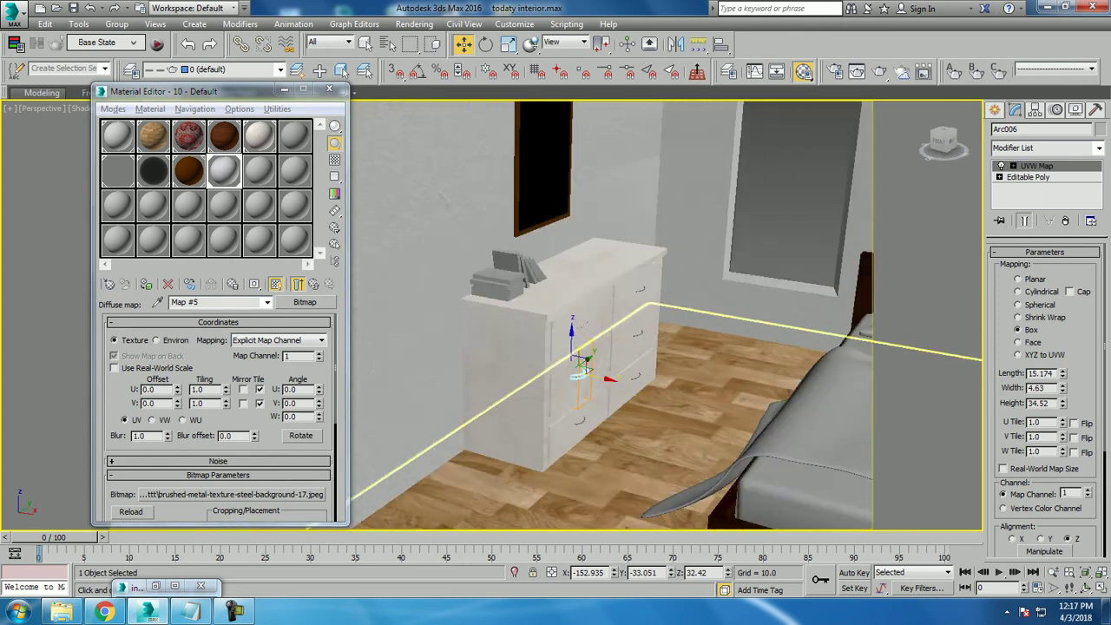
scroll(573, 348, "down", 5)
scroll(572, 347, "up", 4)
scroll(573, 347, "down", 2)
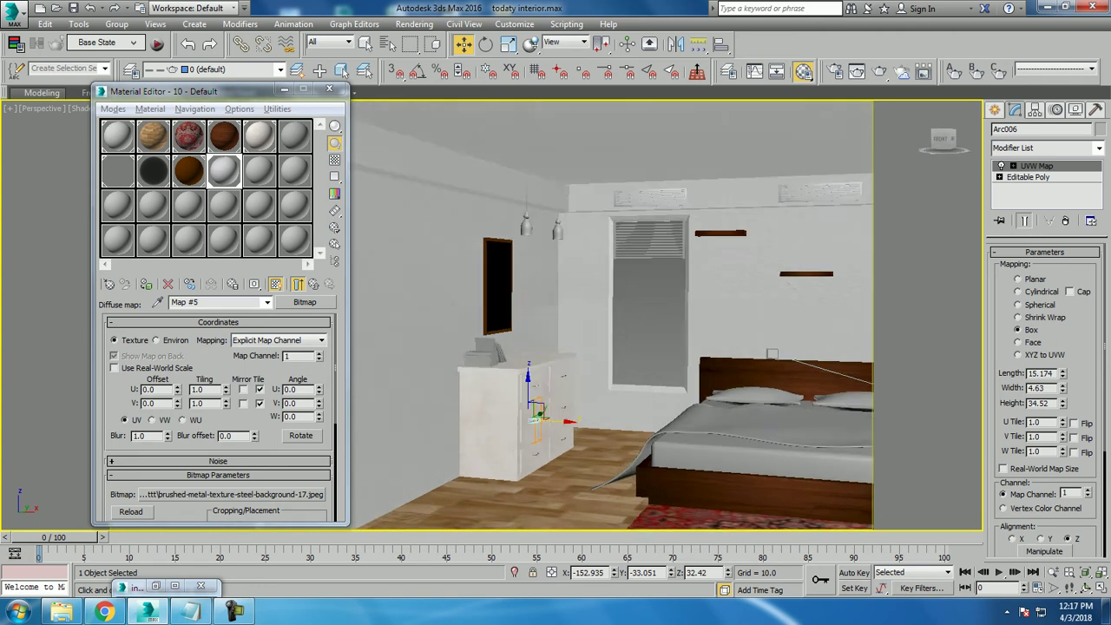
scroll(573, 347, "down", 2)
scroll(573, 348, "up", 3)
scroll(573, 348, "up", 4)
scroll(608, 312, "down", 3)
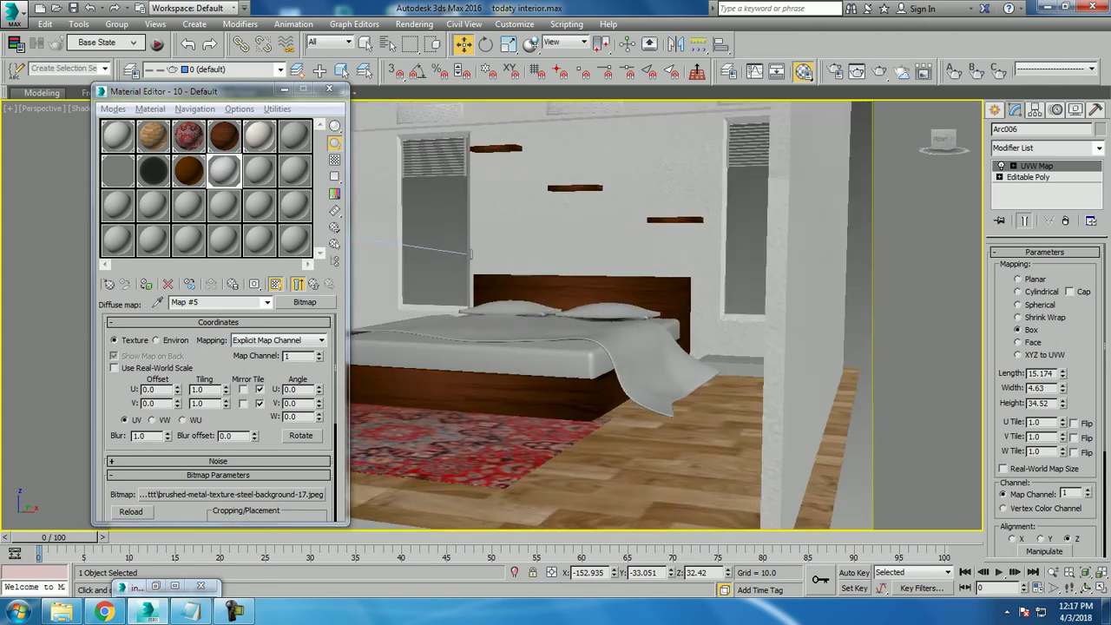
scroll(608, 312, "down", 1)
left_click(538, 343)
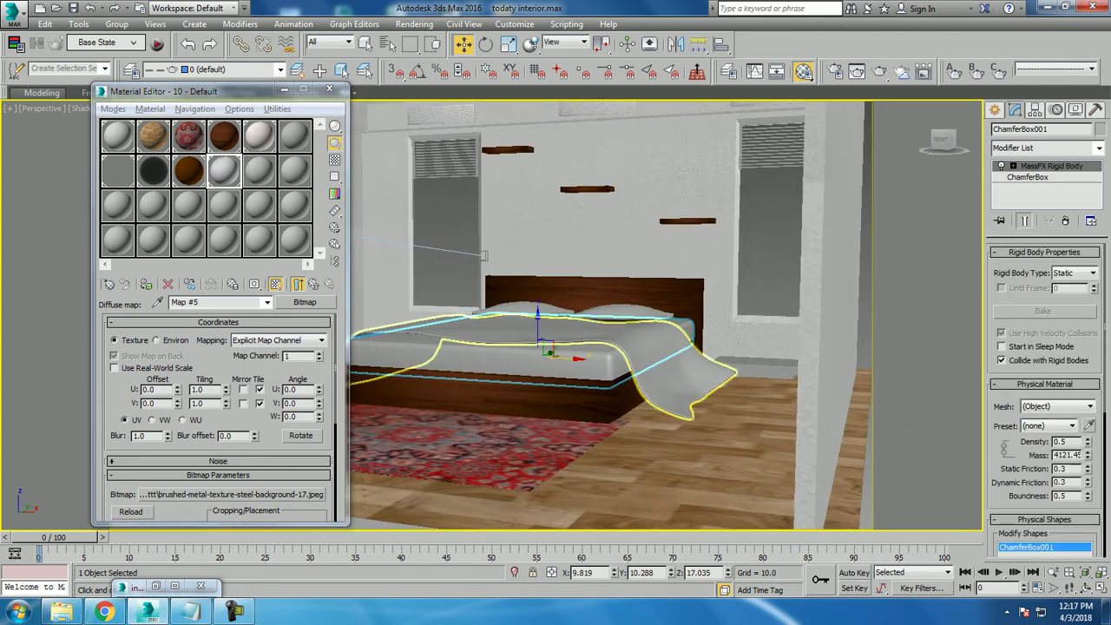
left_click(258, 134)
Convert slot 11 to a VRayMtl and start choosing its Diffuse map.
left_click(305, 301)
scroll(520, 382, "down", 5)
double_click(291, 386)
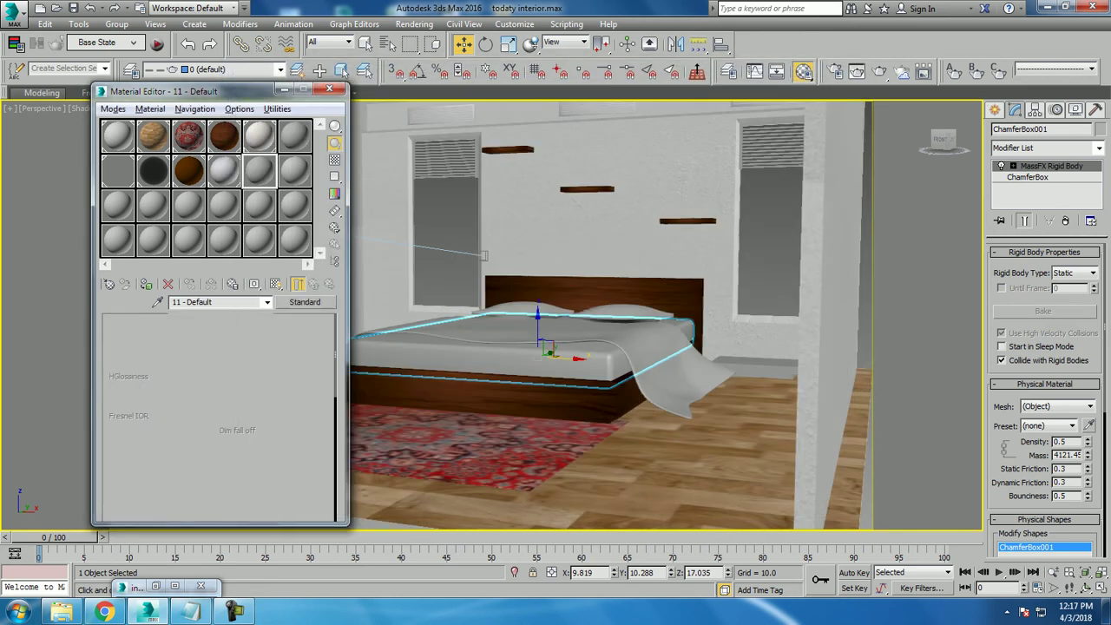
left_click(206, 335)
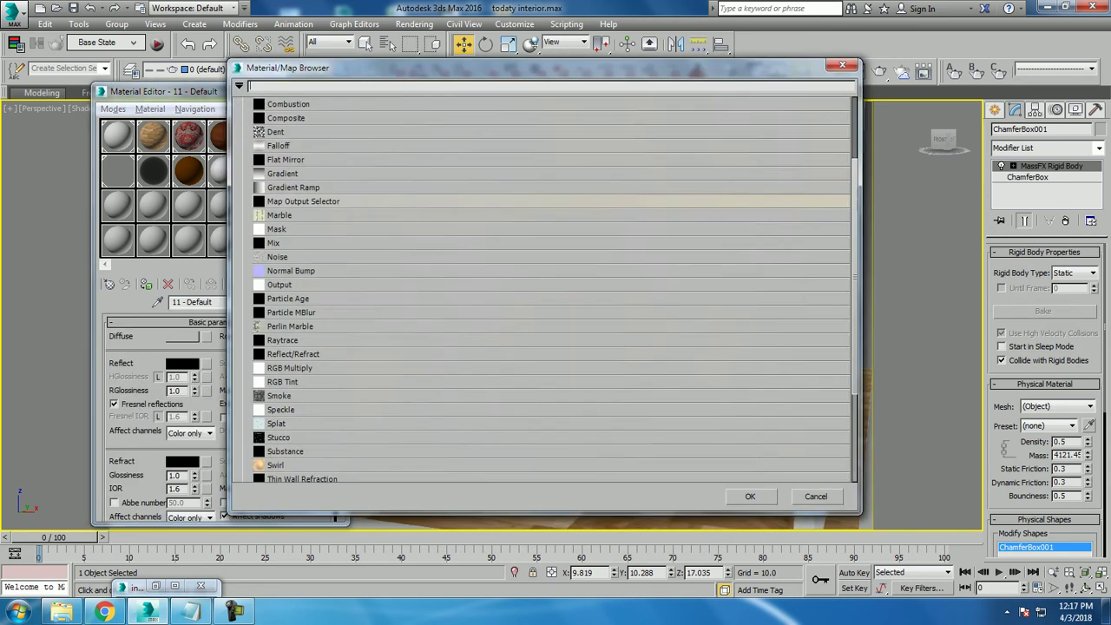
Choose Bitmap, browse the texture thumbnails, and preview white-1866105_960_720.jpg full size.
double_click(279, 135)
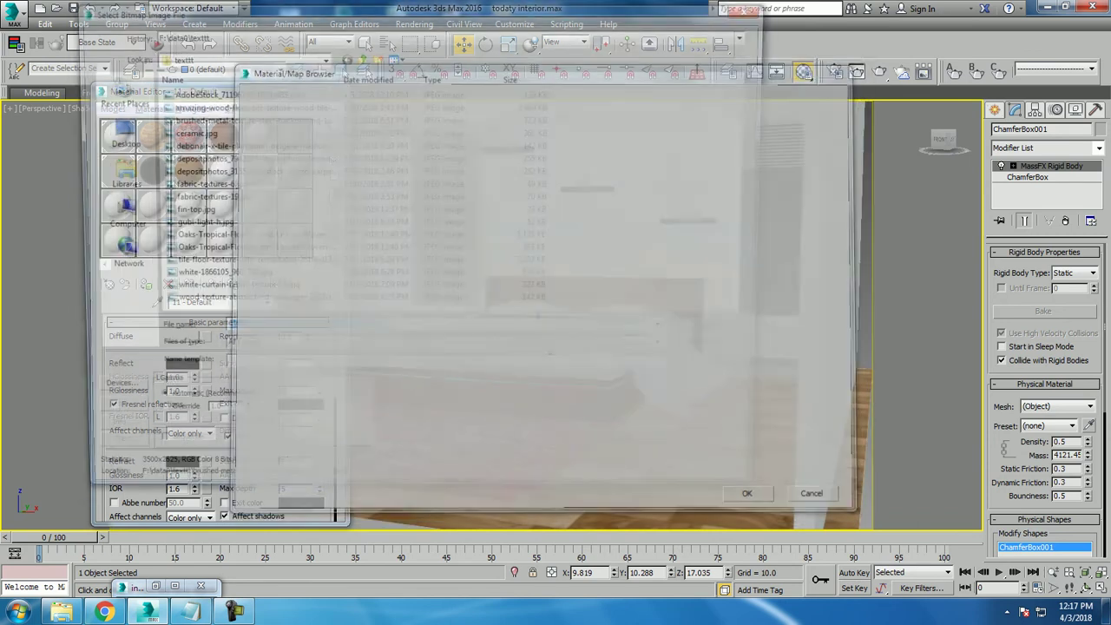
left_click(233, 92)
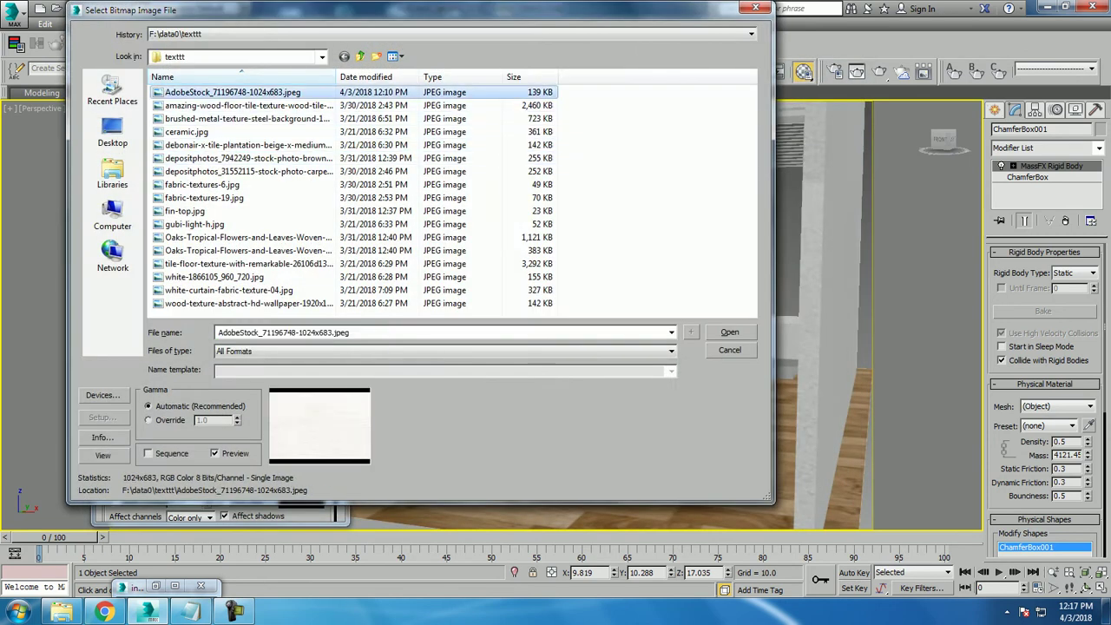
left_click(243, 105)
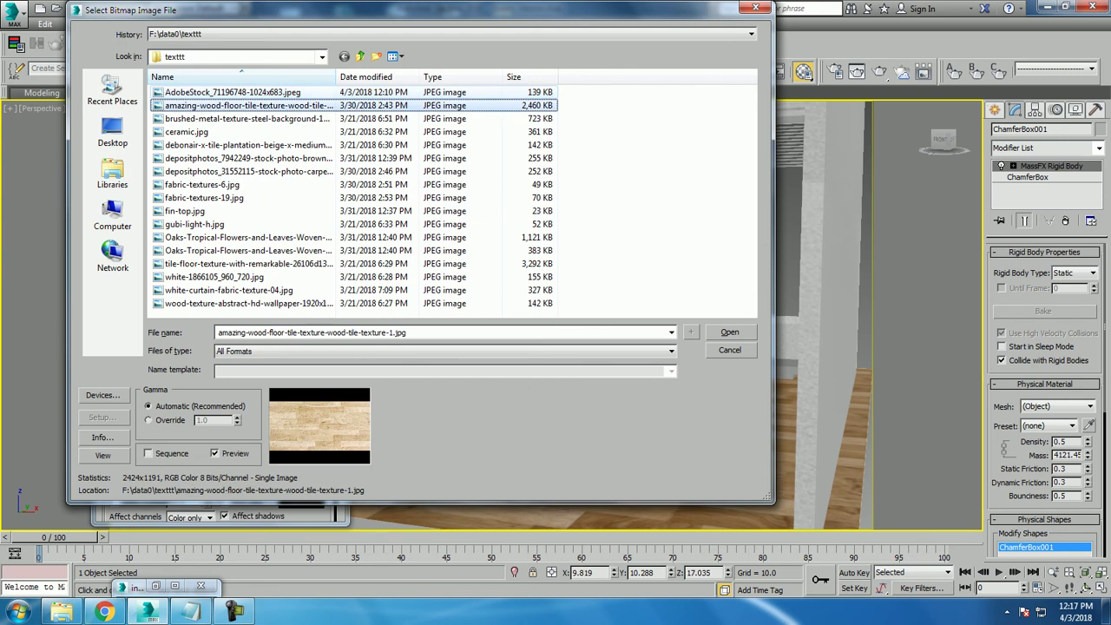
key("Down")
key("Down")
key("Down")
key("Down")
key("Down")
key("Down")
key("Down")
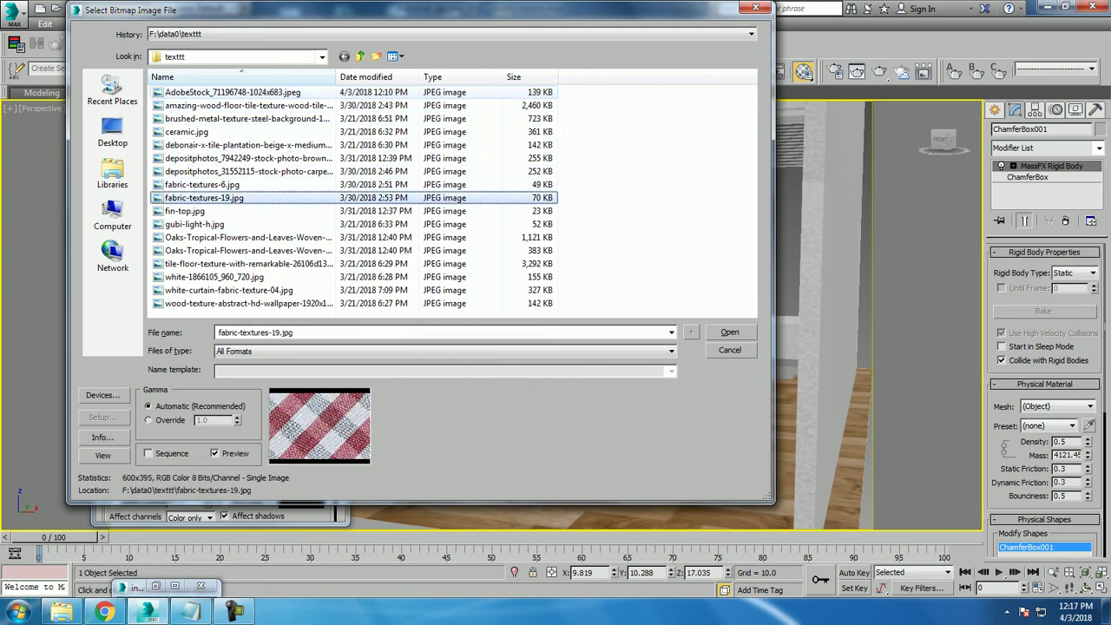
key("Down")
key("Down")
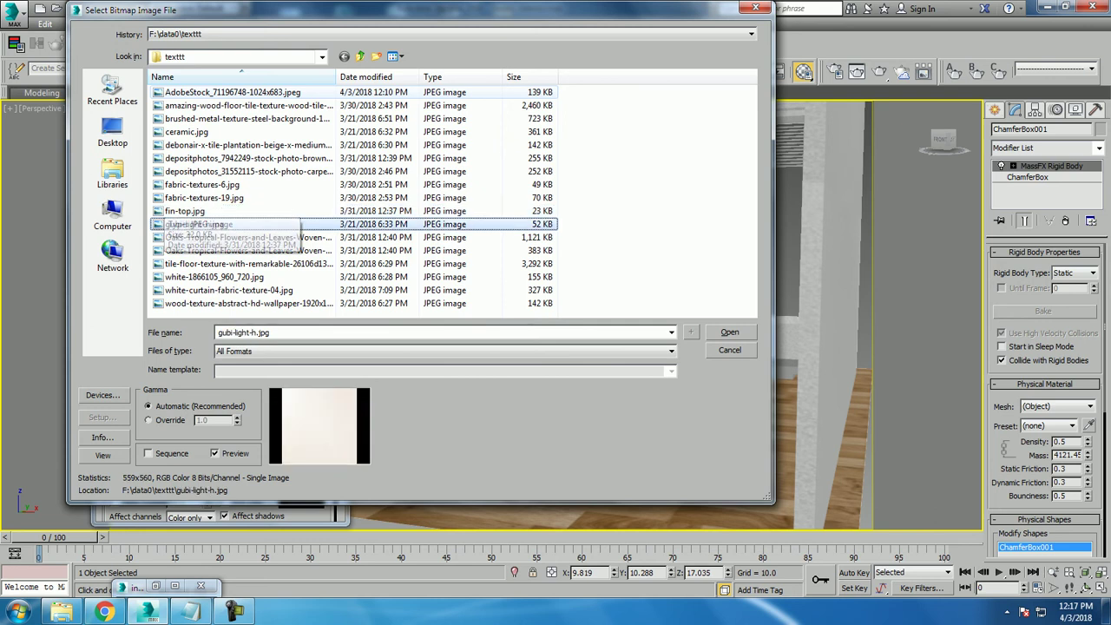
key("Up")
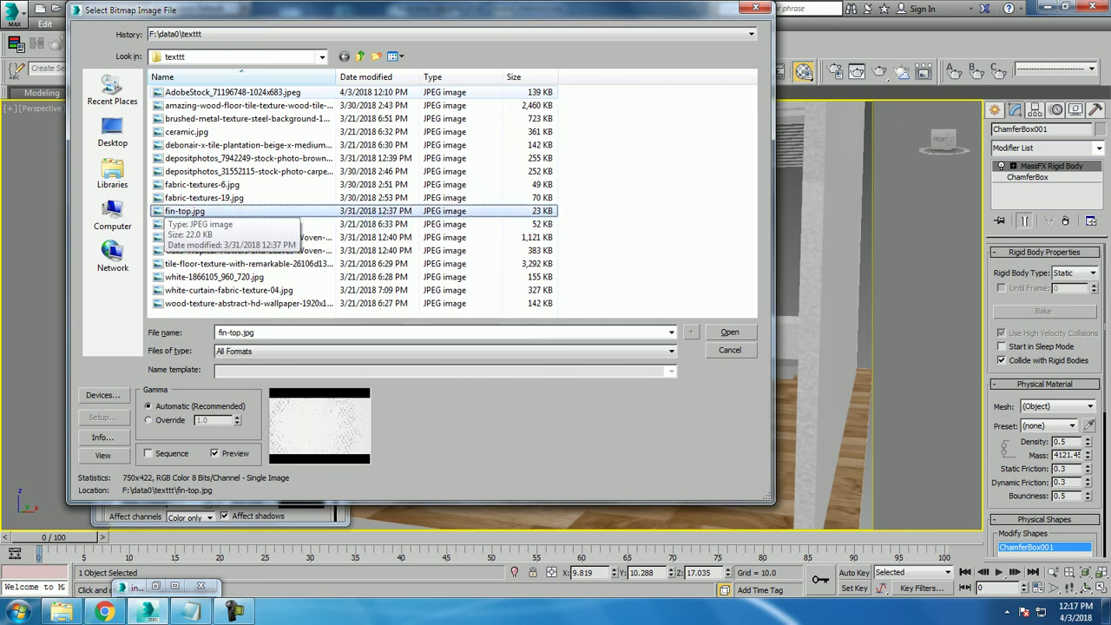
key("Down")
key("Down")
key("Down")
key("Down")
key("Down")
key("Down")
key("Up")
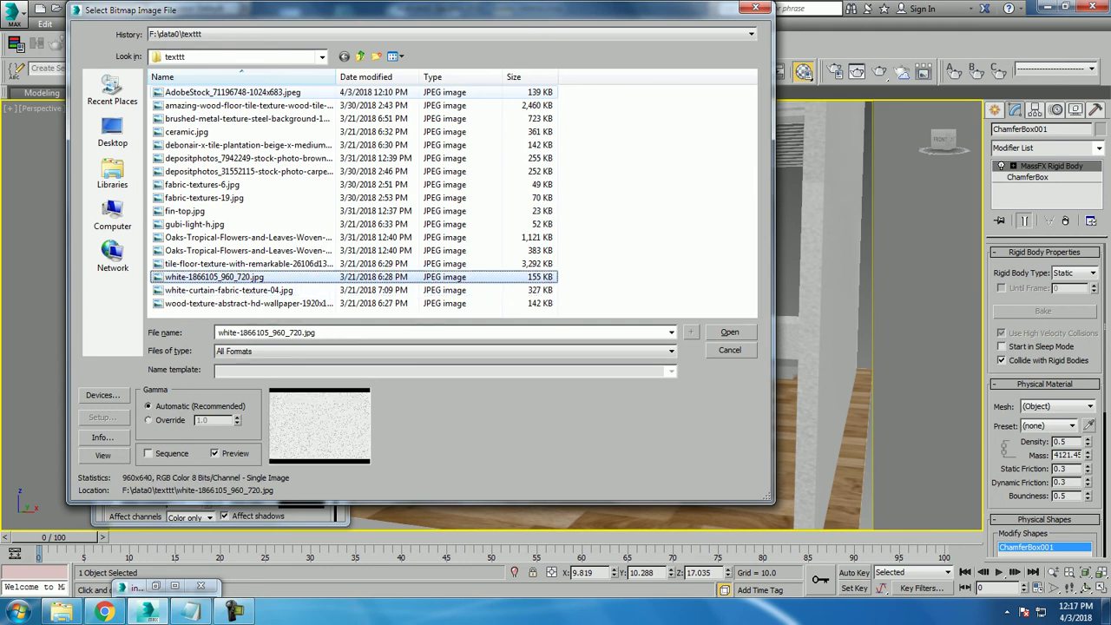
right_click(234, 276)
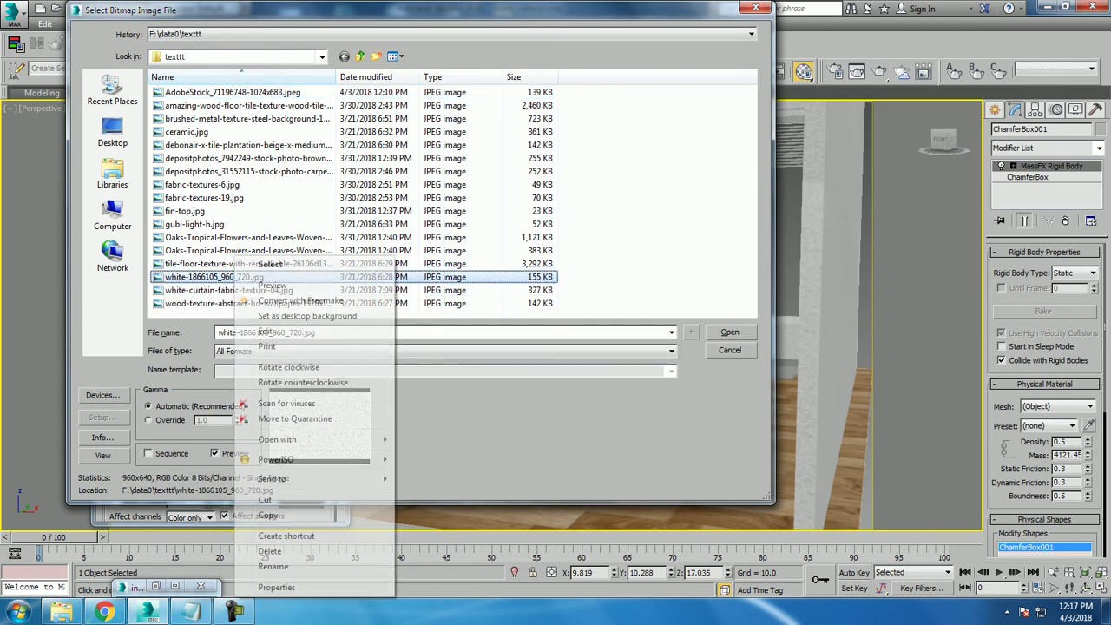
left_click(272, 285)
Step through the plaid, fin-top, wood and crate texture images, then close the viewer.
key("Right")
key("Right")
key("Right")
key("Right")
key("Right")
key("Right")
key("Right")
key("Right")
key("Right")
key("Right")
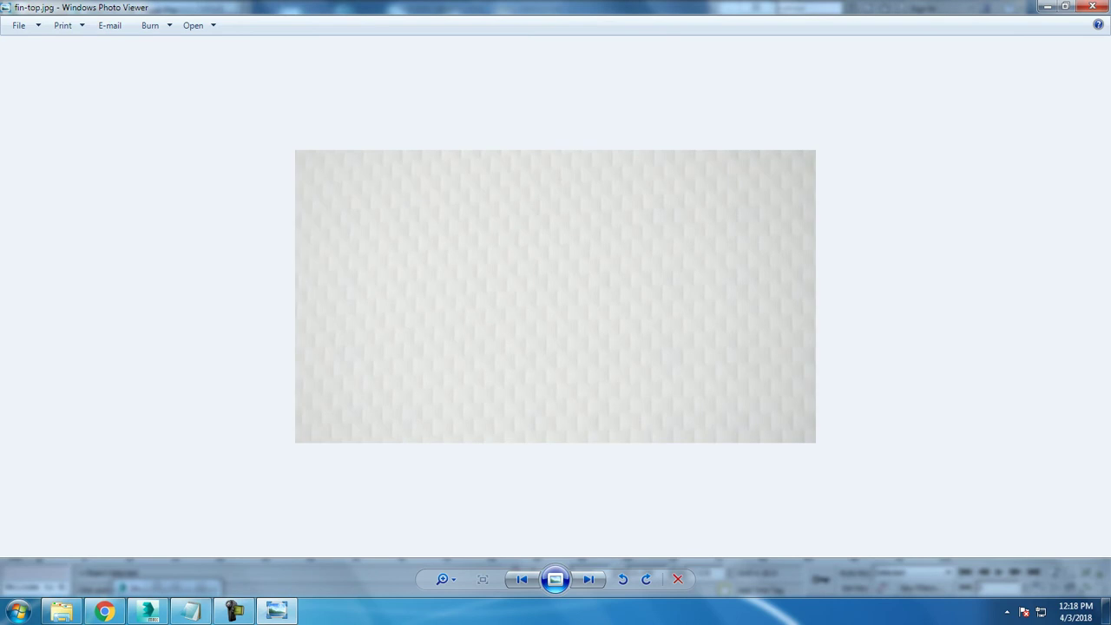
key("Right")
key("Right")
key("Right")
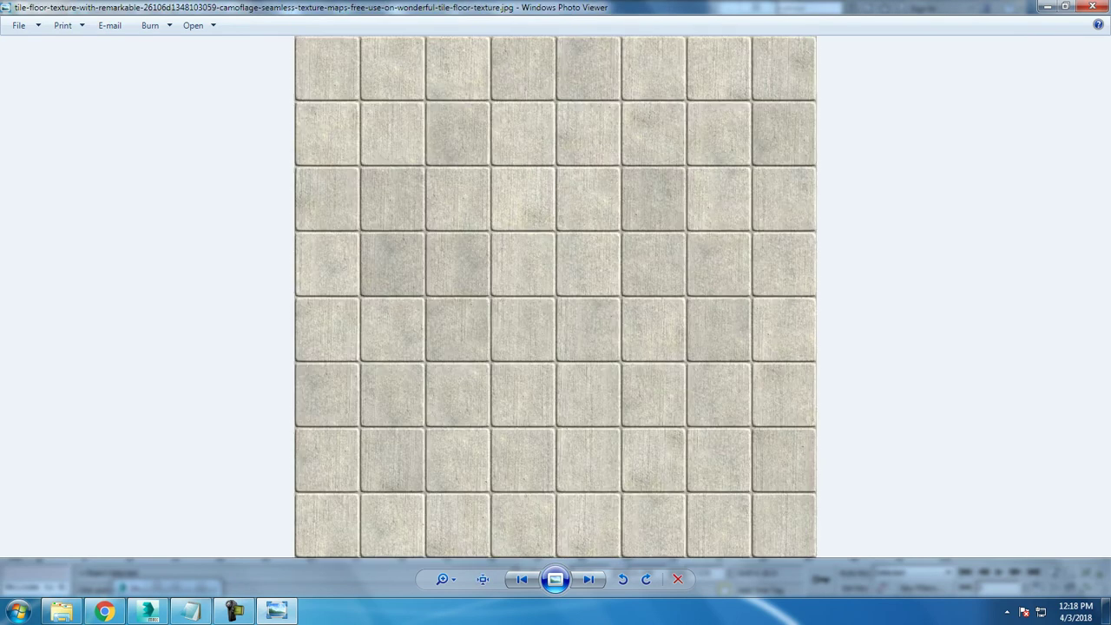
key("Right")
key("Right")
key("Right")
key("Right")
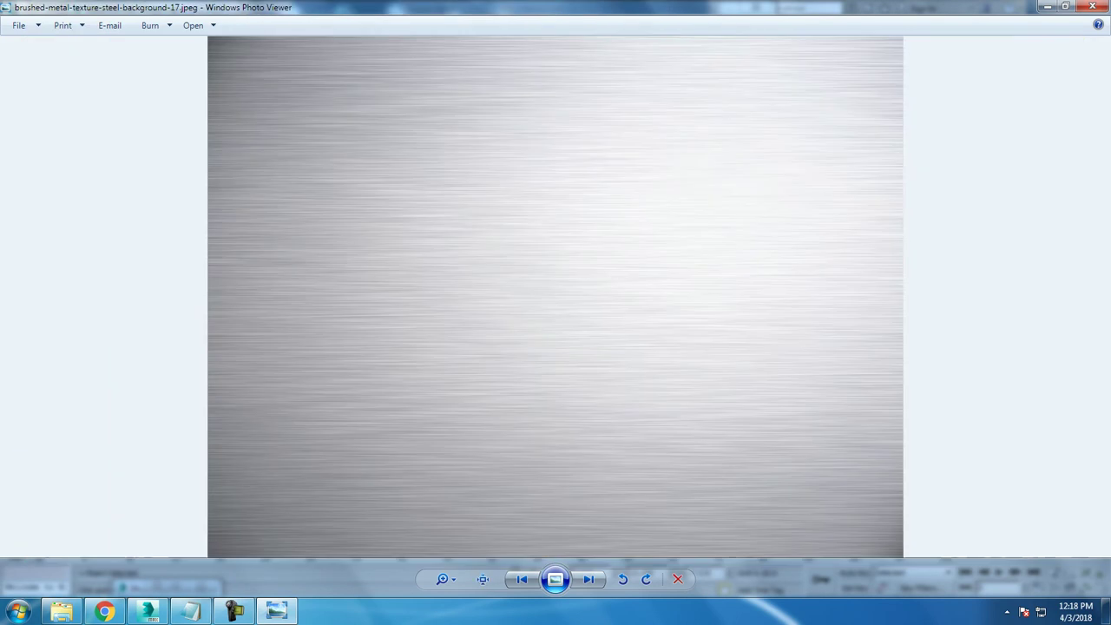
key("Right")
key("Right")
key("Right")
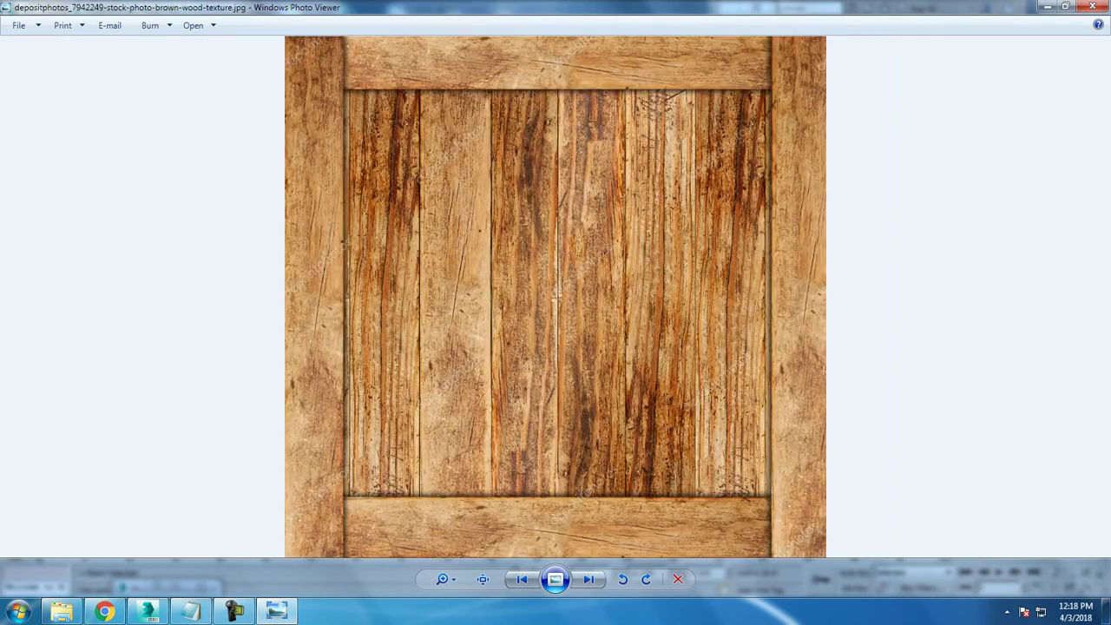
key("Right")
key("Right")
key("Right")
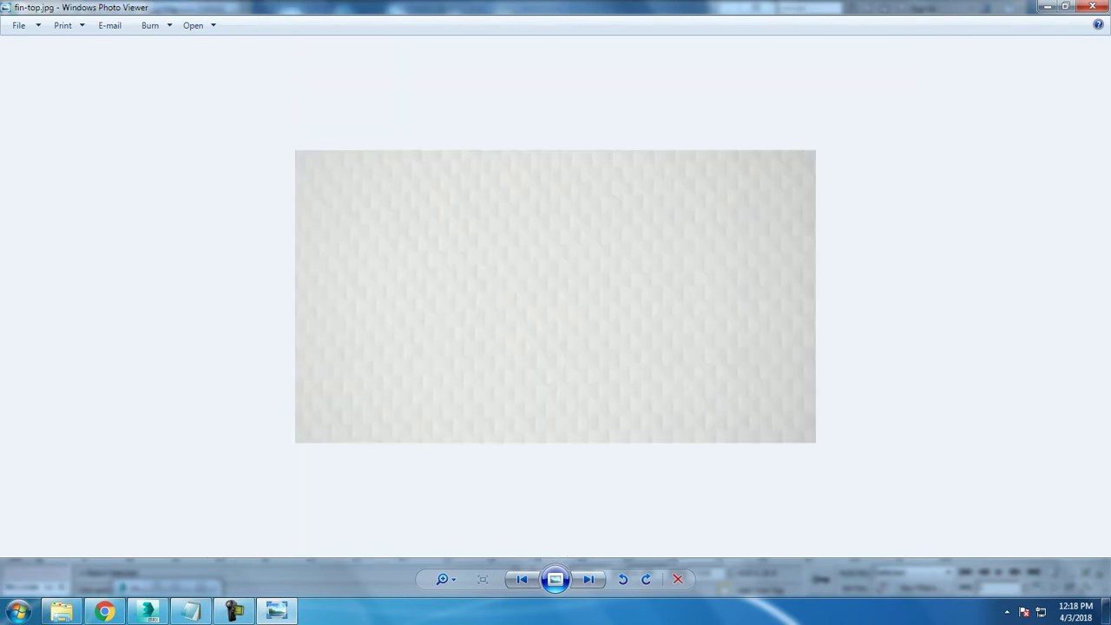
key("alt+F4")
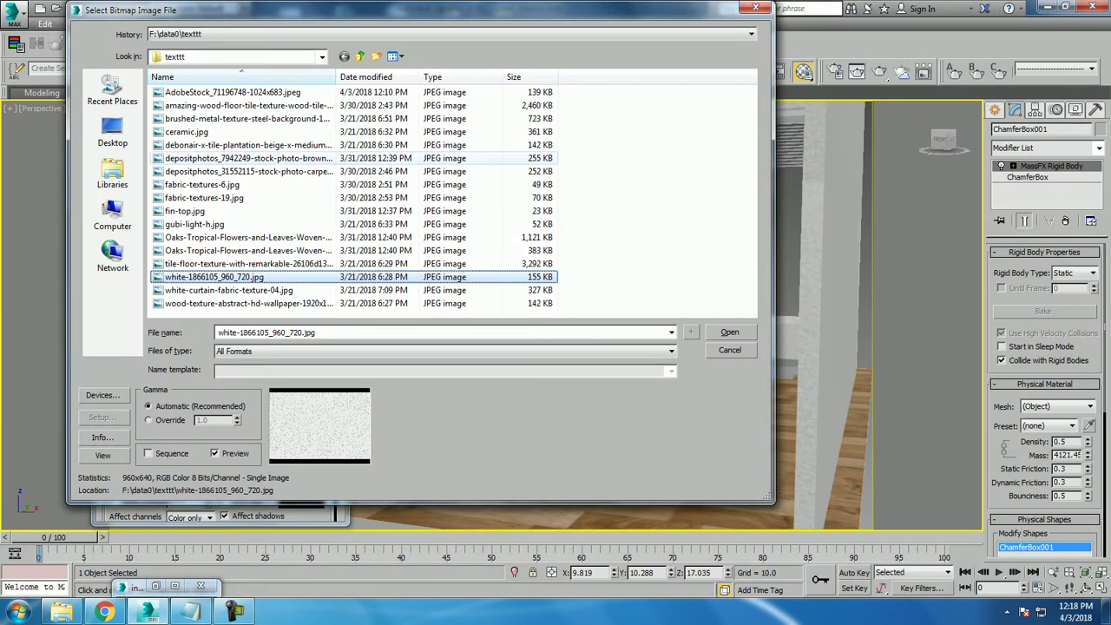
Load fin-top.jpg as the mattress diffuse map, keeping tiling at 1 after trying 3.
double_click(209, 211)
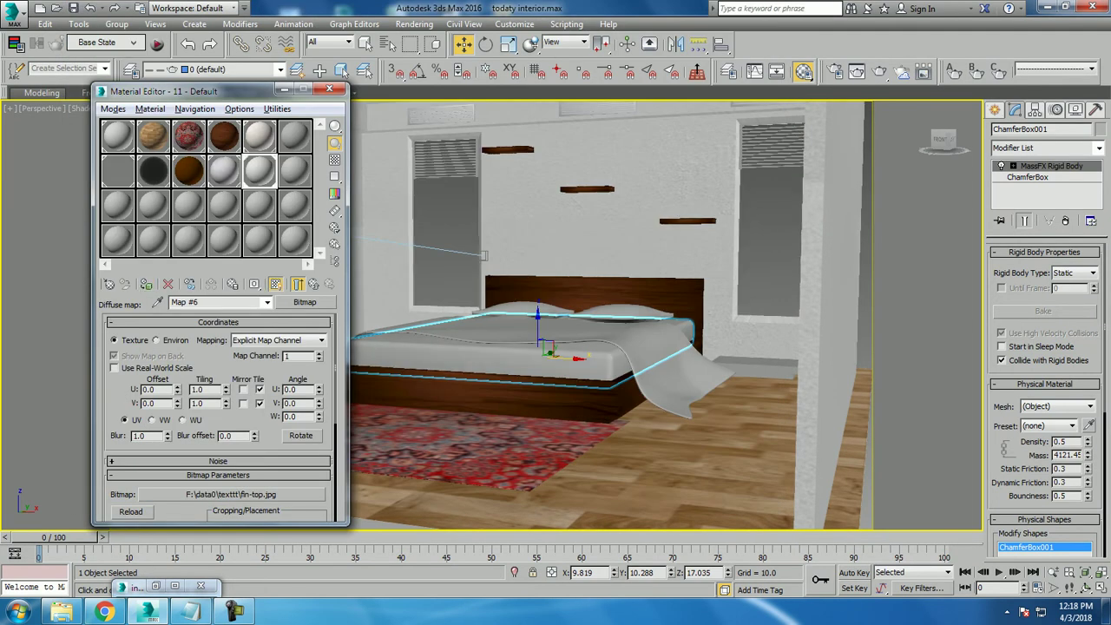
scroll(484, 255, "up", 3)
scroll(484, 255, "up", 3)
middle_click_drag(484, 255, 521, 182, "alt")
scroll(506, 202, "up", 3)
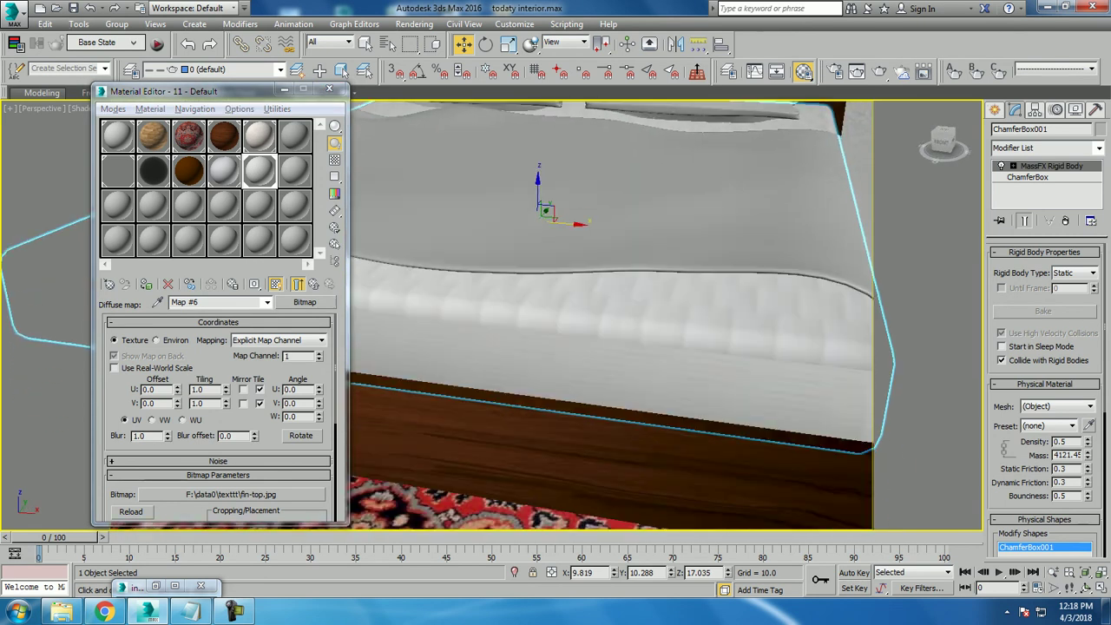
scroll(520, 183, "down", 5)
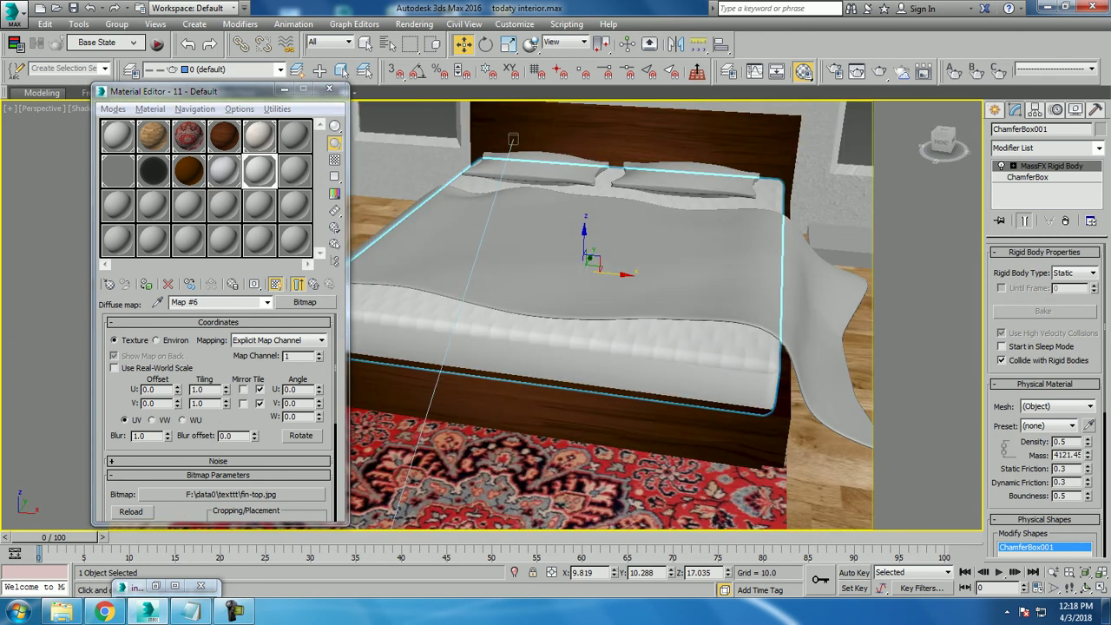
type("3")
key("Tab")
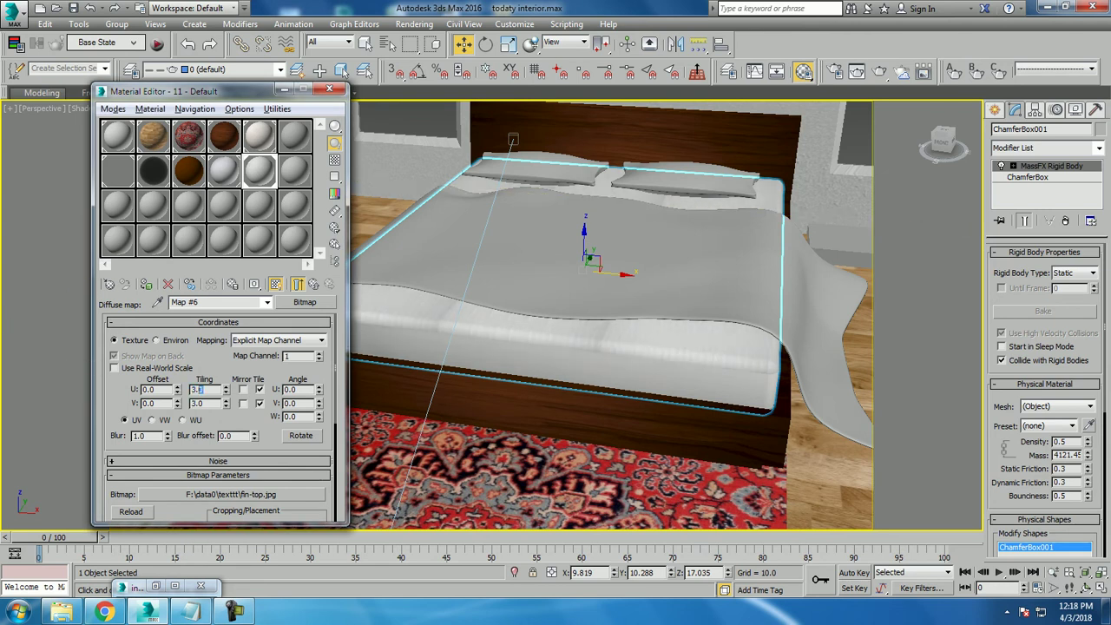
key("Tab")
type("1")
key("Return")
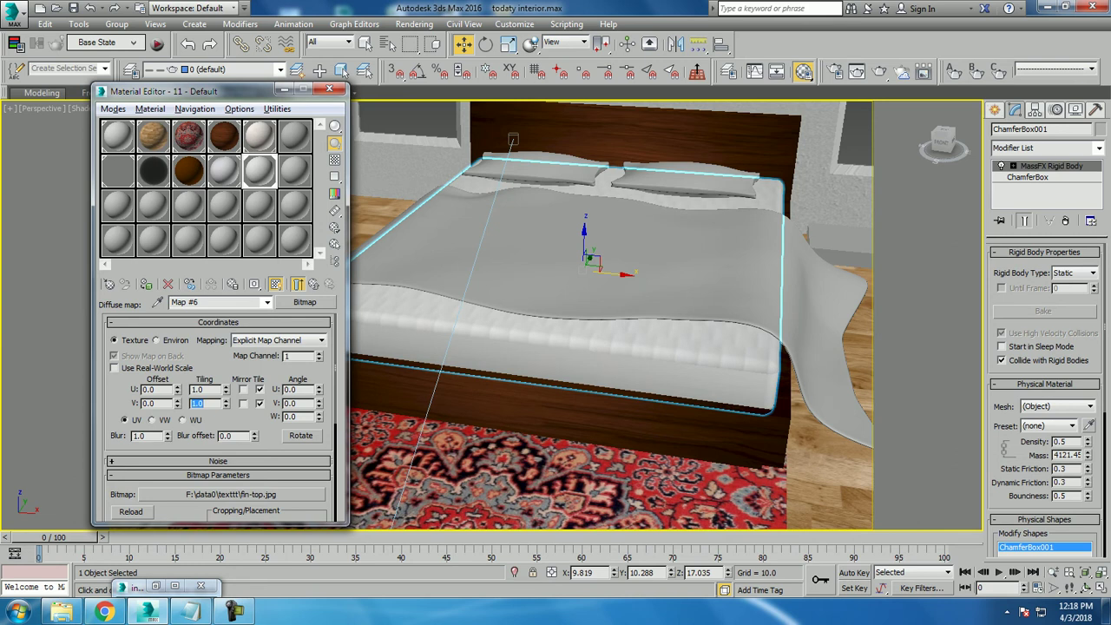
Add a Box-projected UVW Map to the mattress and raise its height to fit.
left_click(1098, 147)
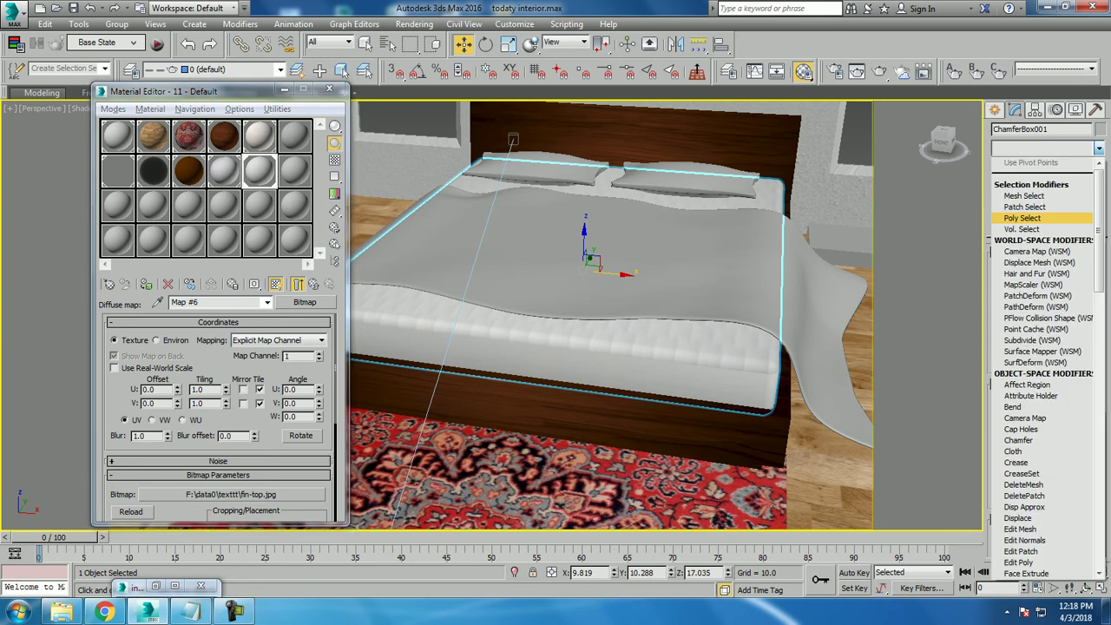
key("u")
key("v")
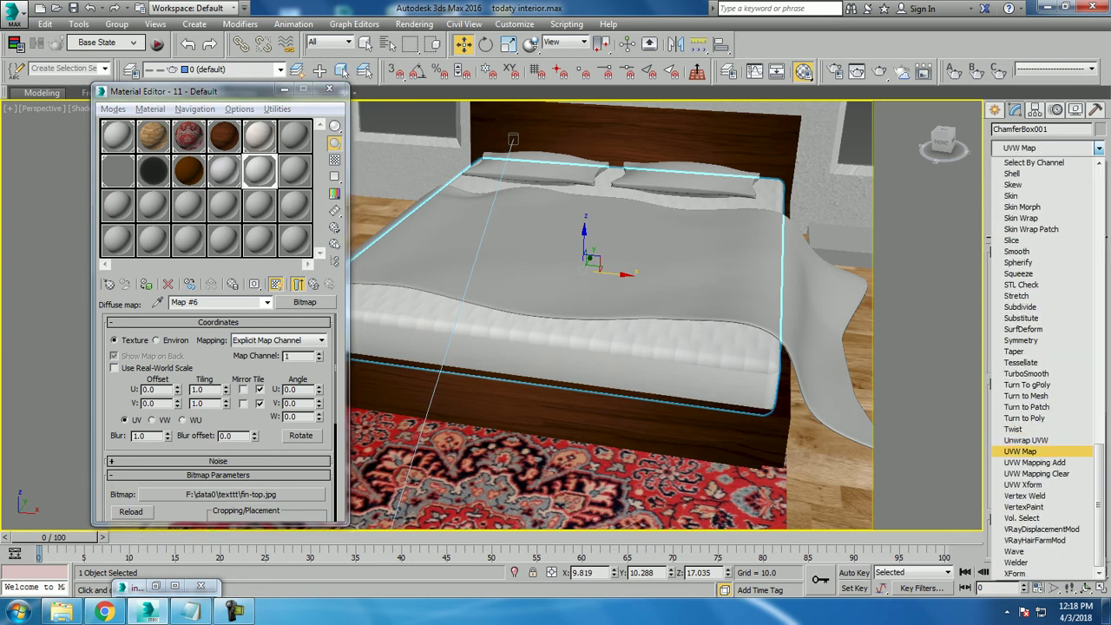
key("Return")
left_click(1018, 330)
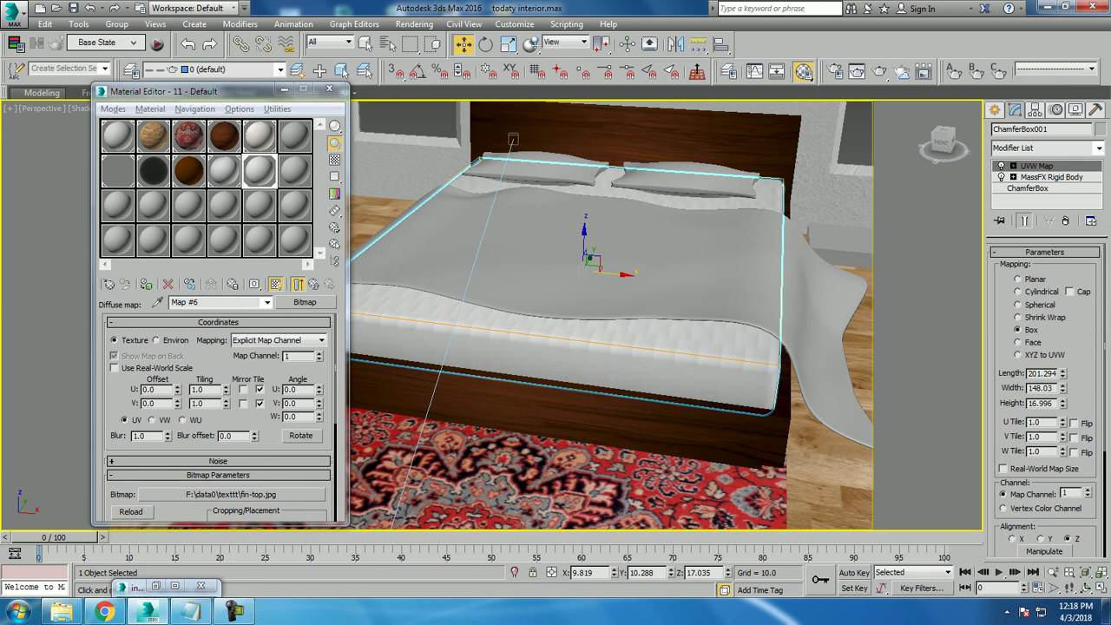
middle_click_drag(608, 312, 607, 287, "alt")
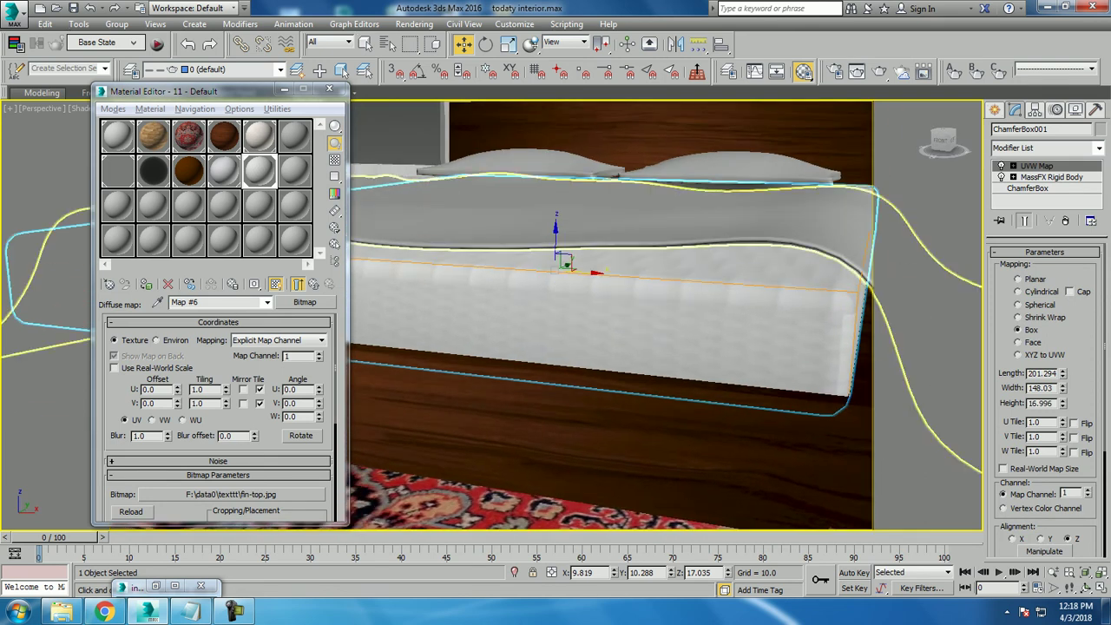
left_click_drag(1062, 403, 1063, 364)
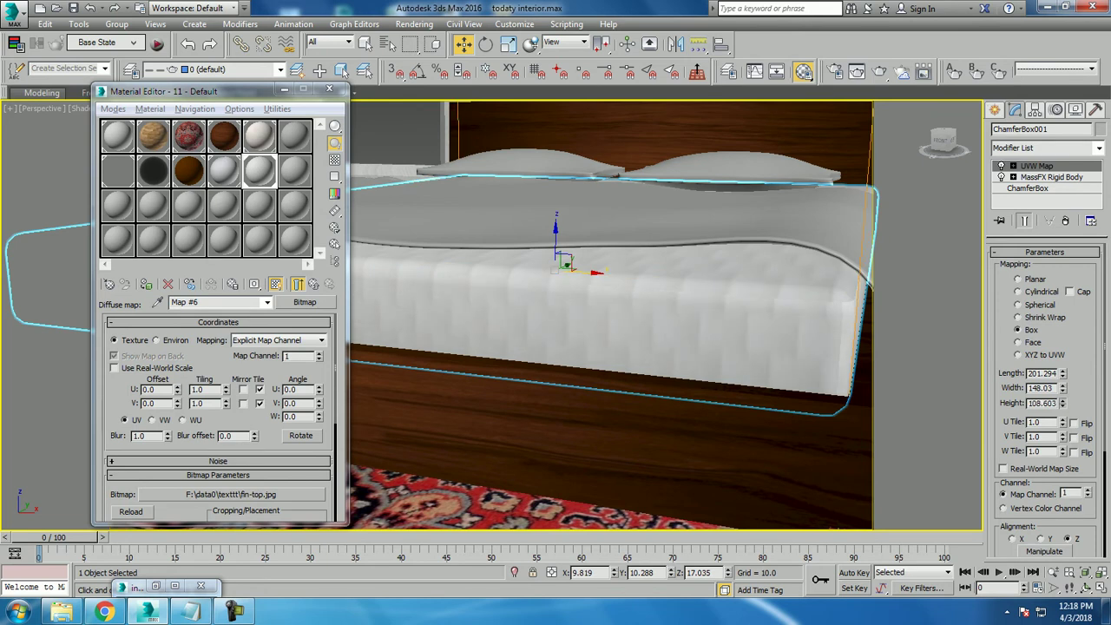
mouse_move(564, 260)
middle_mouse_down("alt")
mouse_move(545, 182)
mouse_move(600, 261)
middle_mouse_up("alt")
Select the blanket and make an unused material slot a VRayMtl.
left_click(581, 243)
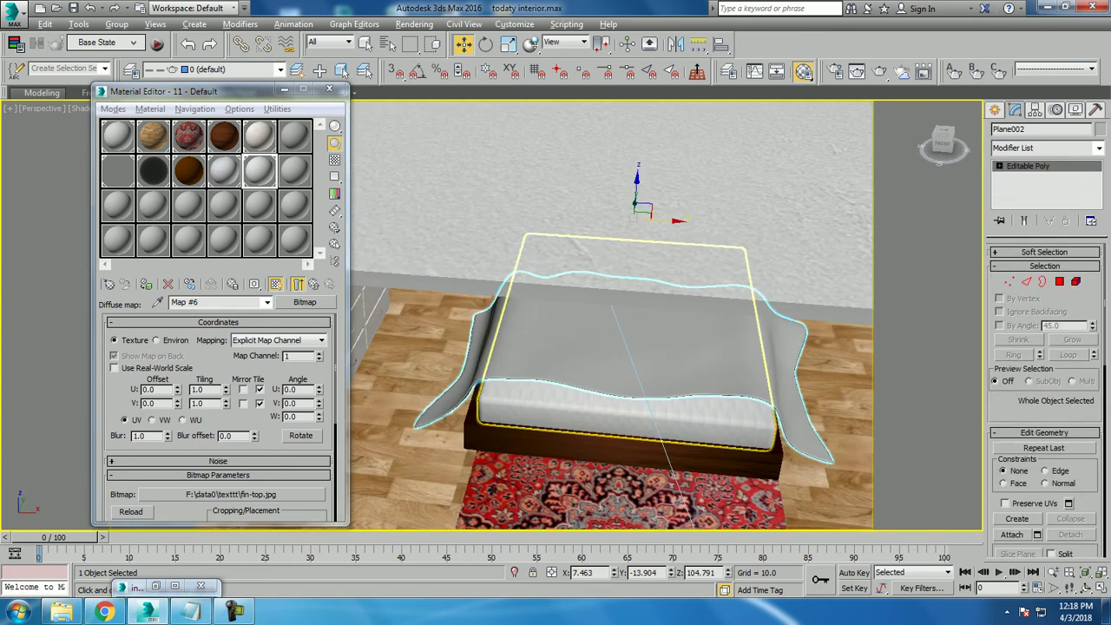
left_click(295, 170)
left_click(304, 302)
scroll(347, 388, "down", 2)
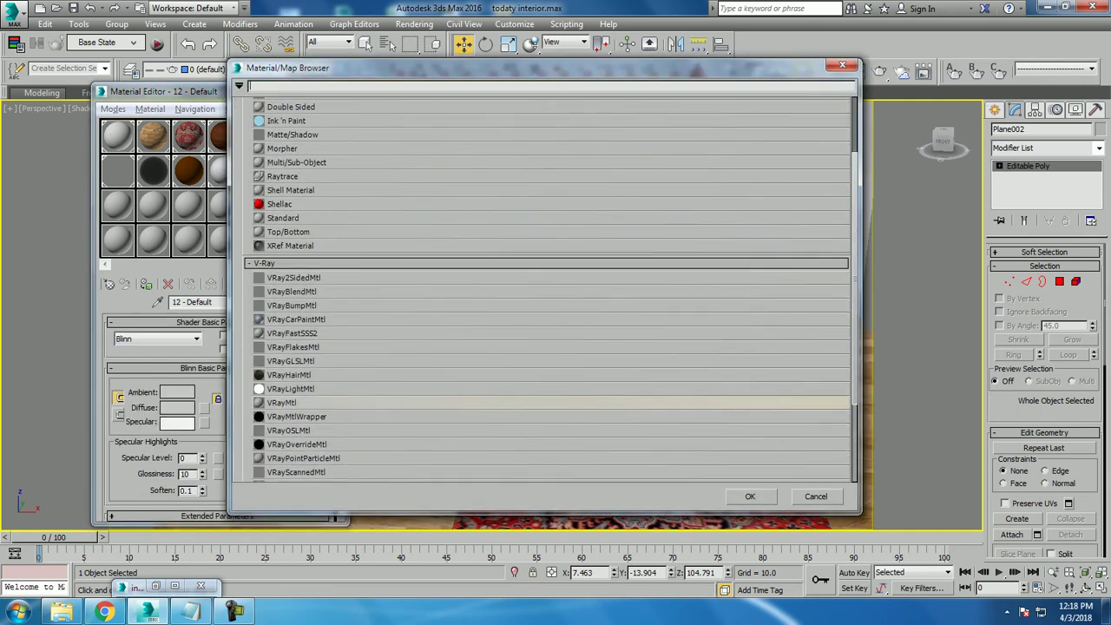
double_click(296, 402)
left_click(206, 336)
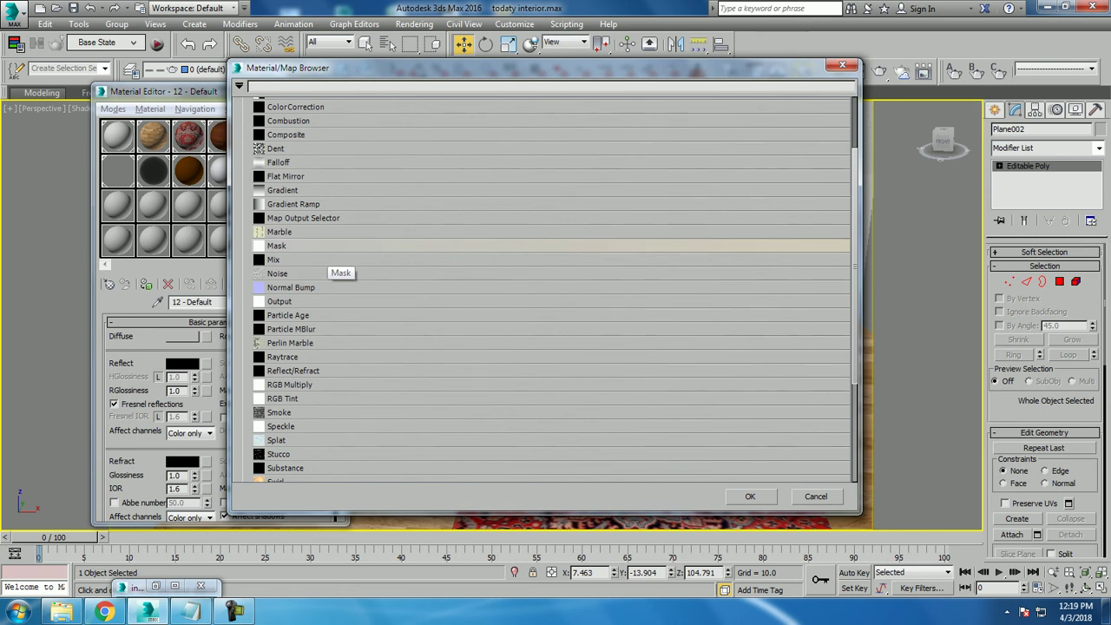
scroll(321, 217, "up", 2)
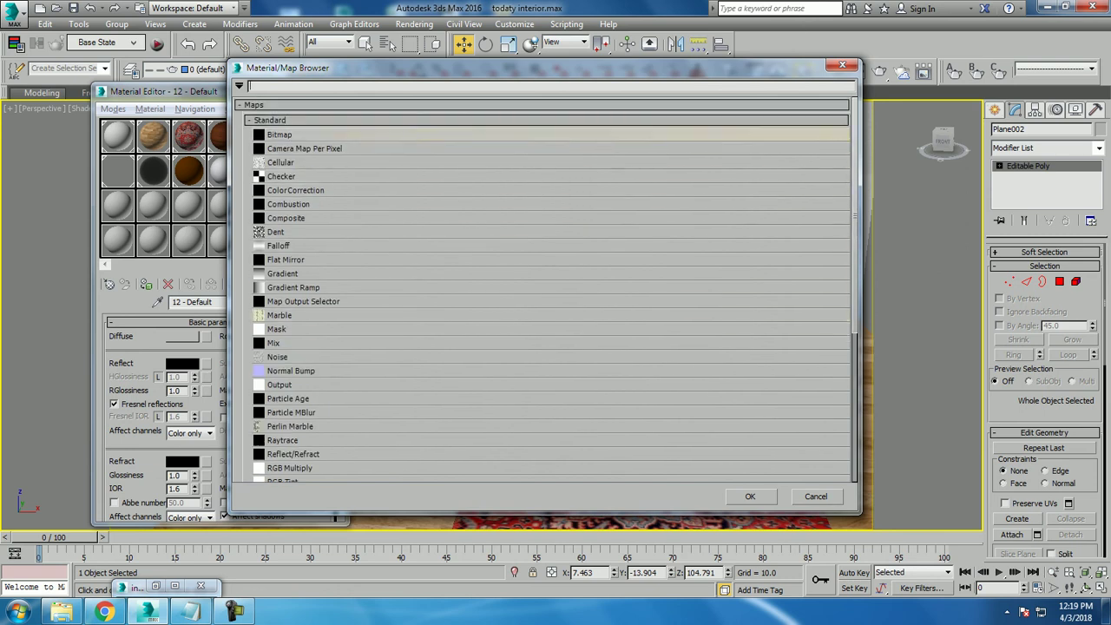
double_click(291, 134)
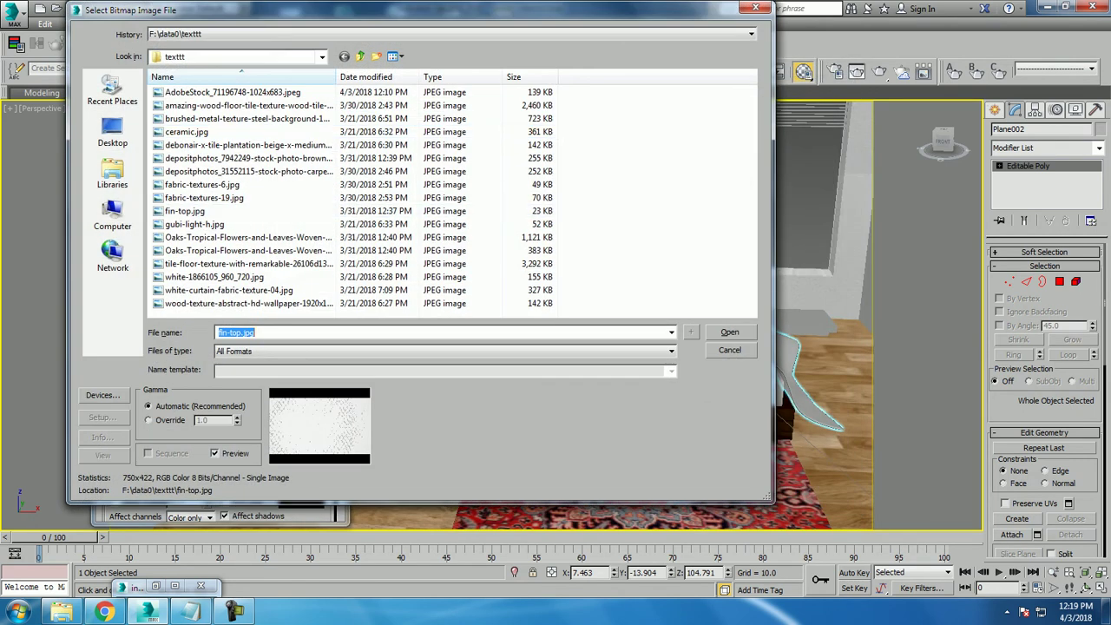
left_click(233, 92)
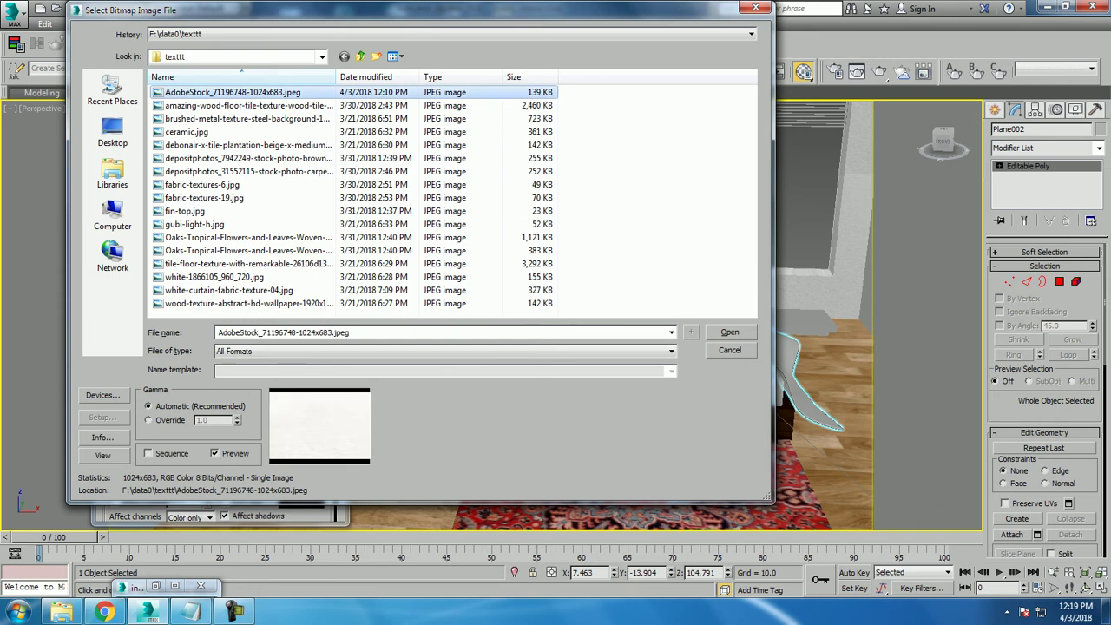
right_click(261, 92)
Preview the AdobeStock image full size and step through five more texture images.
left_click(295, 121)
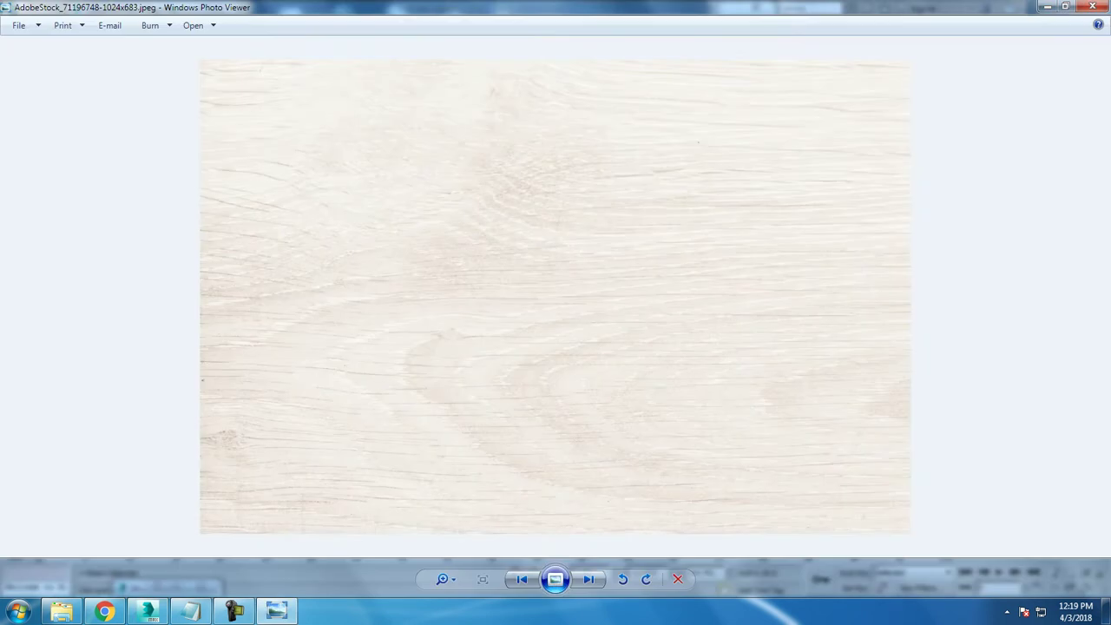
key("Right")
key("Right")
key("Right")
key("Right")
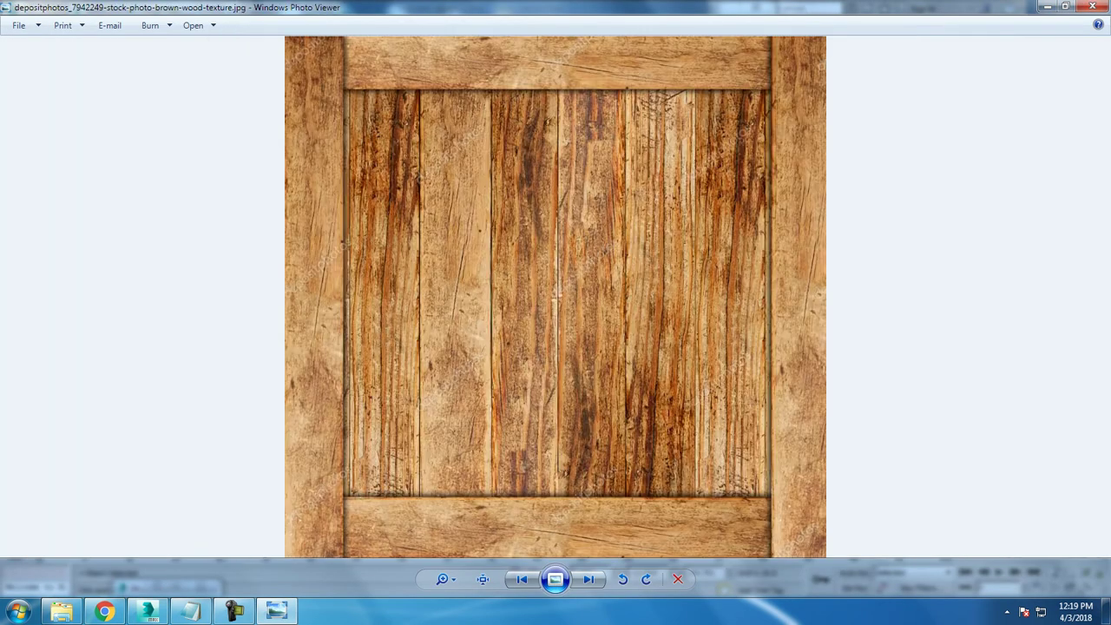
key("Right")
key("Right")
key("Right")
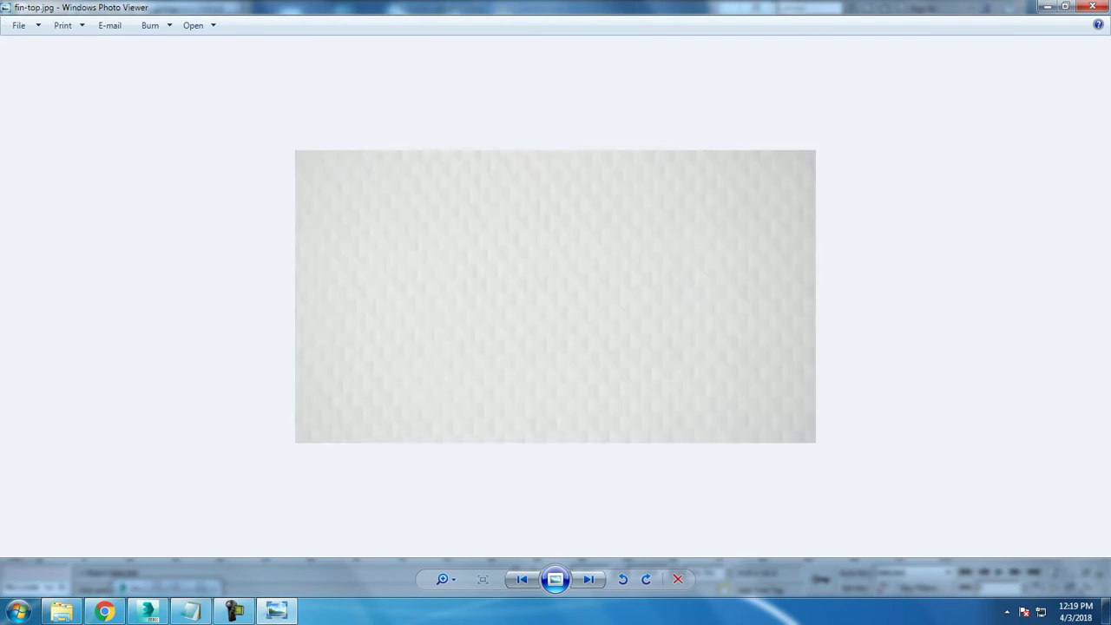
key("Right")
key("Right")
key("Right")
key("Right")
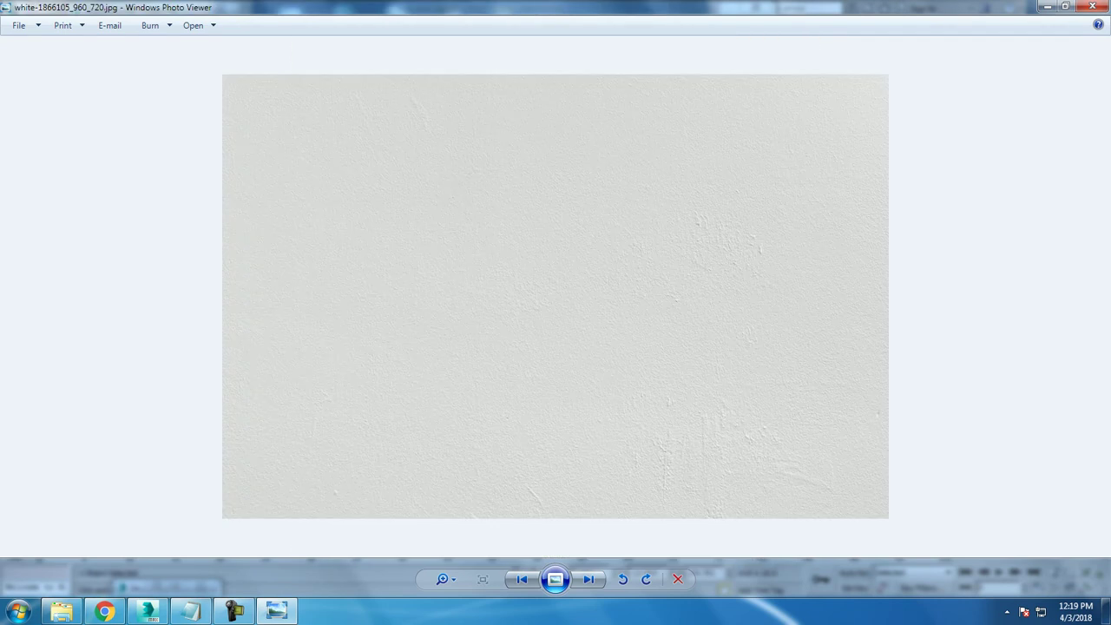
key("Right")
key("Right")
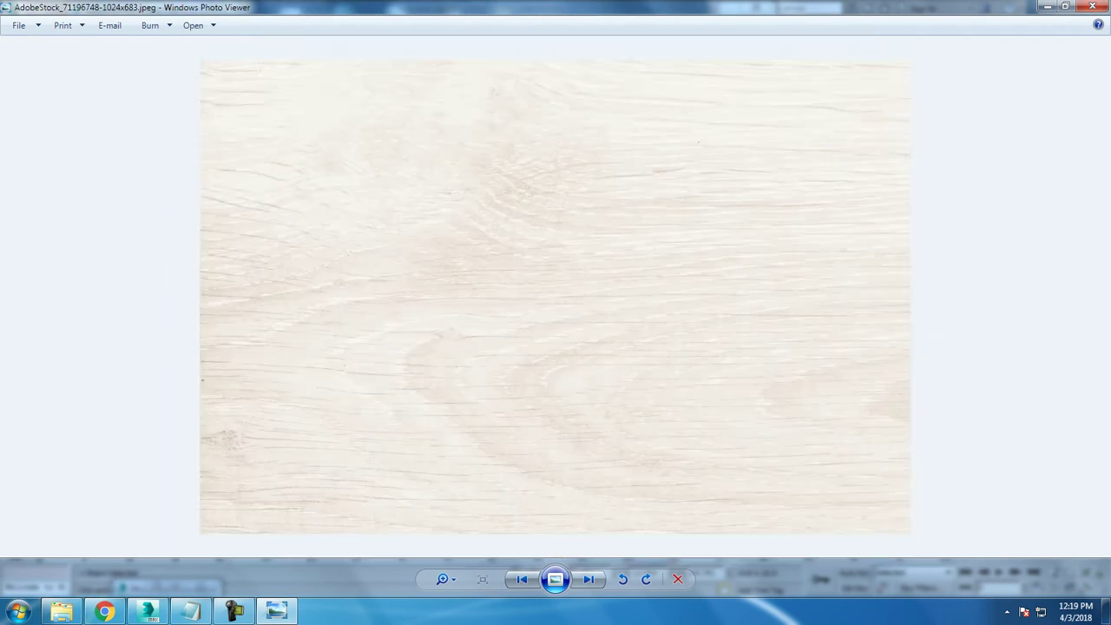
key("Right")
key("Right")
key("Right")
key("Right")
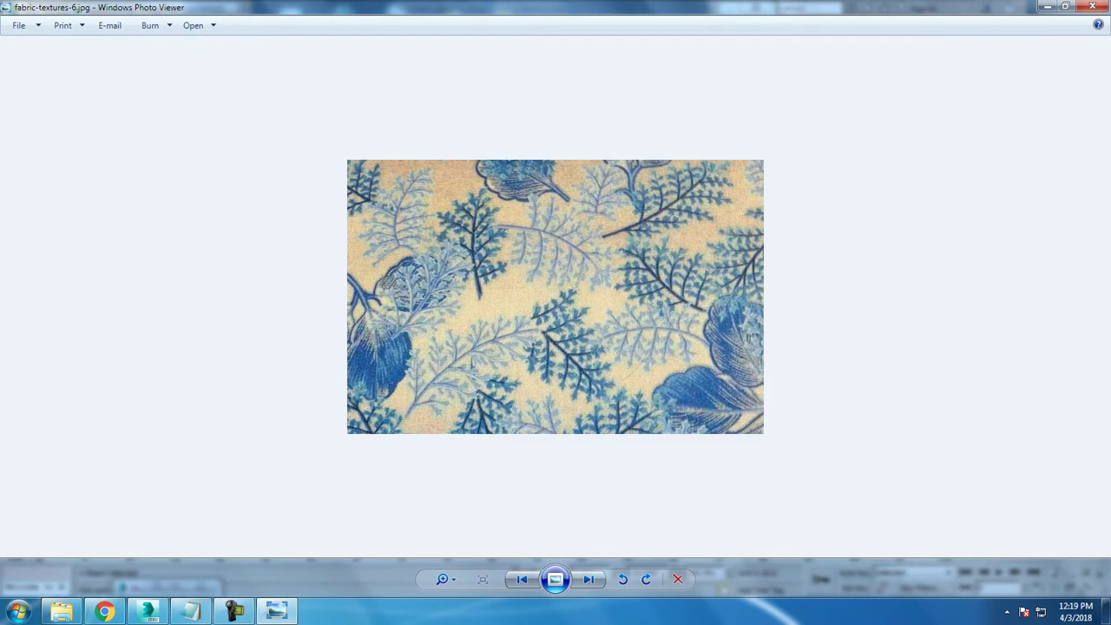
Load fabric-textures-6.jpg as the blanket's diffuse bitmap and show it in the viewport.
left_click(1092, 7)
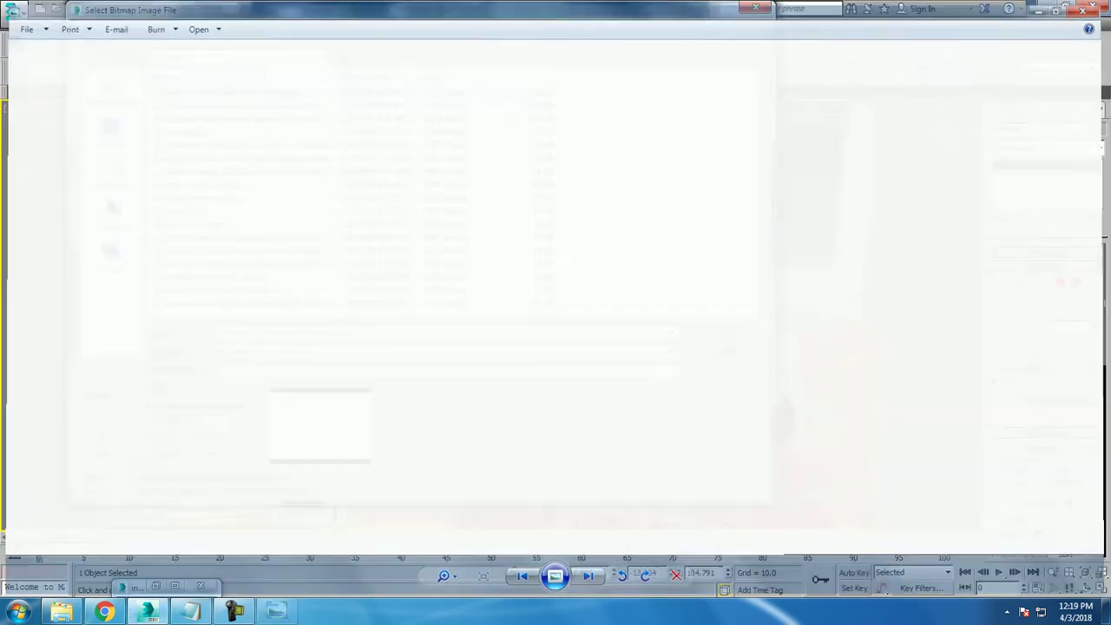
left_click(202, 184)
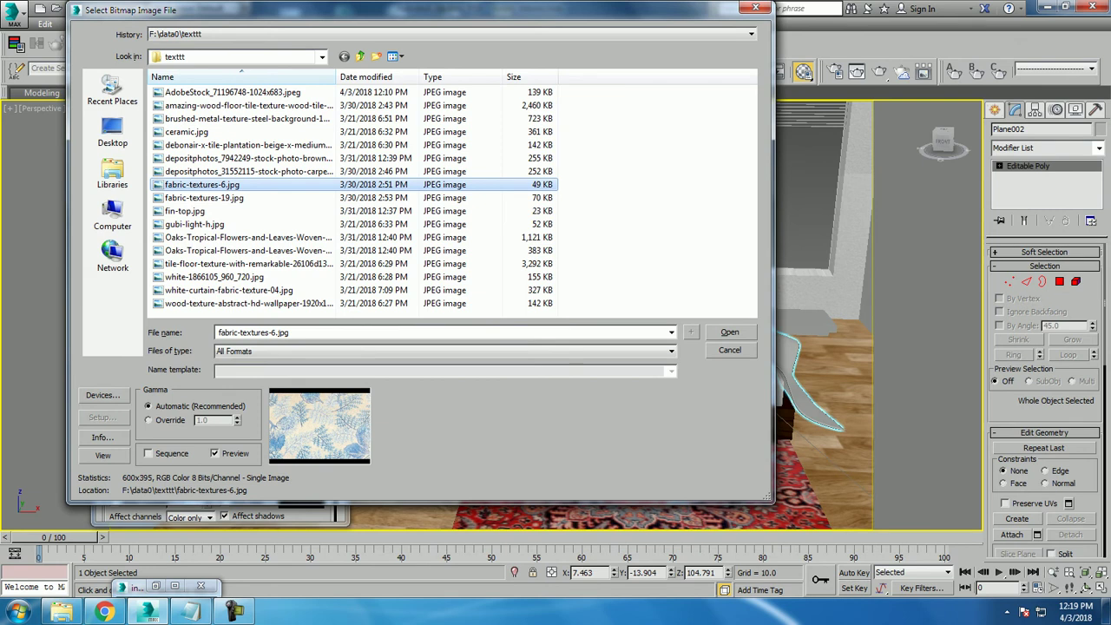
key("Return")
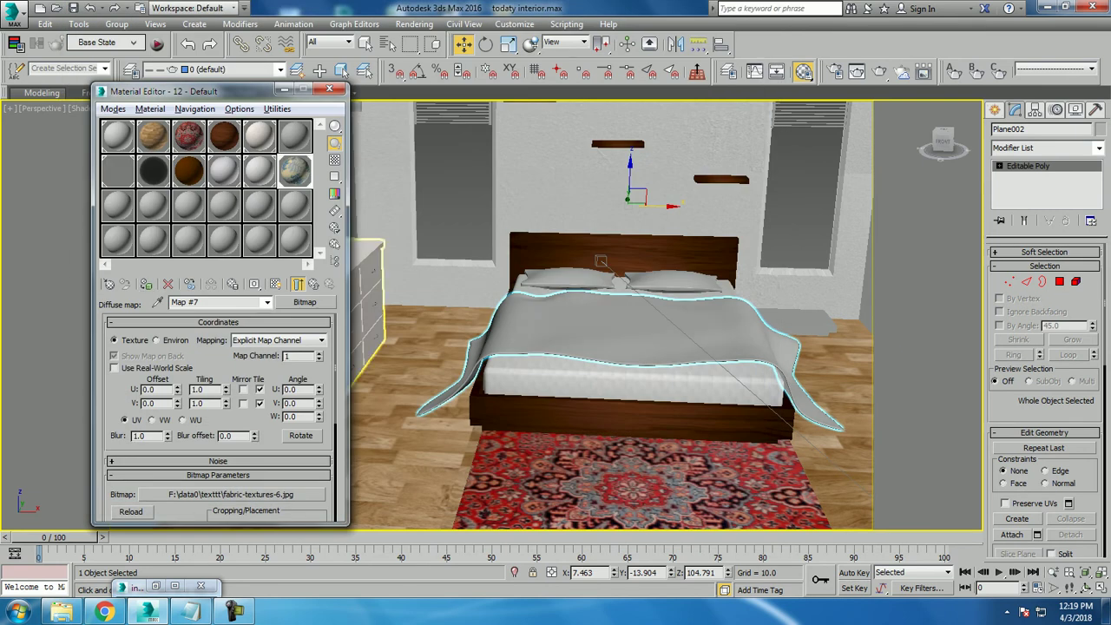
left_click(275, 284)
Try 3.0 U and V tiling on the leaf fabric, then set both back to 1.0.
middle_click_drag(601, 260, 521, 226, "alt")
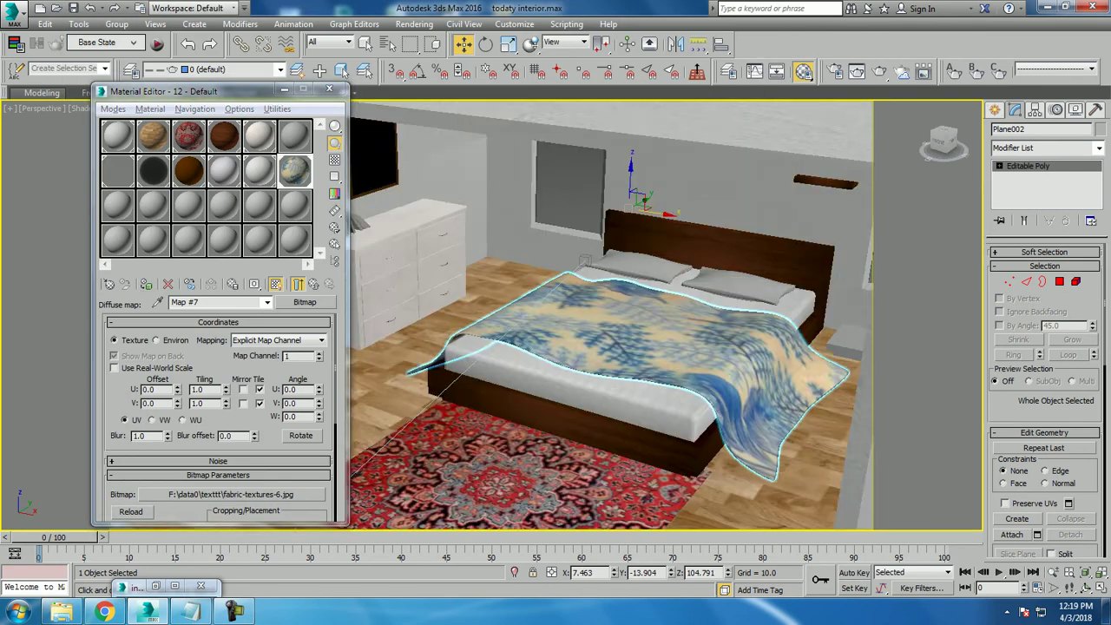
scroll(521, 226, "up", 3)
scroll(493, 200, "up", 2)
scroll(607, 313, "down", 2)
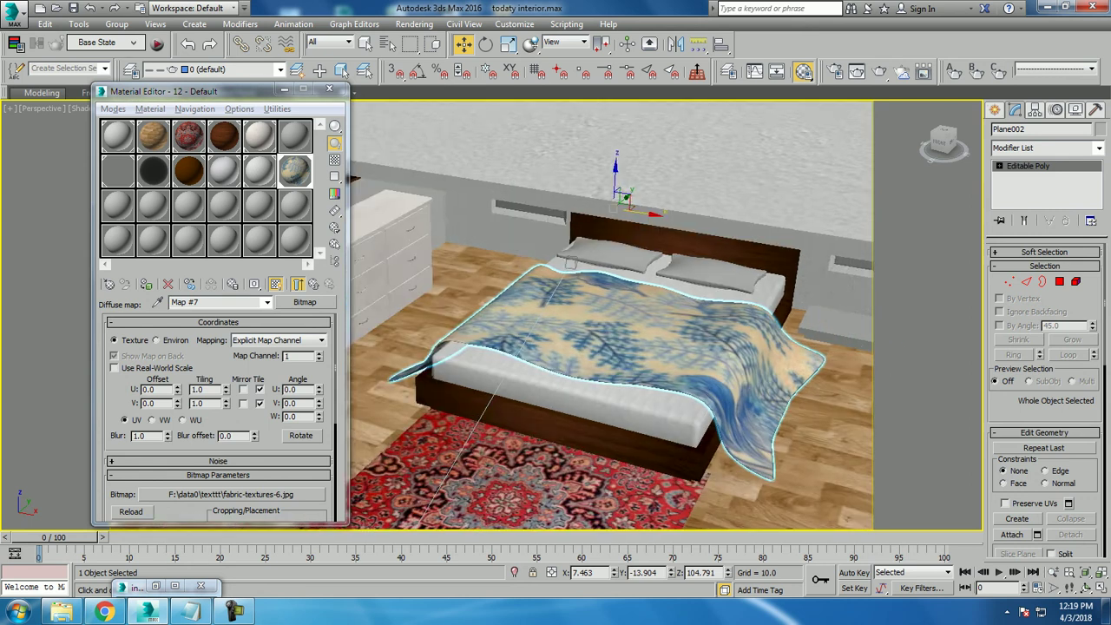
scroll(608, 312, "down", 2)
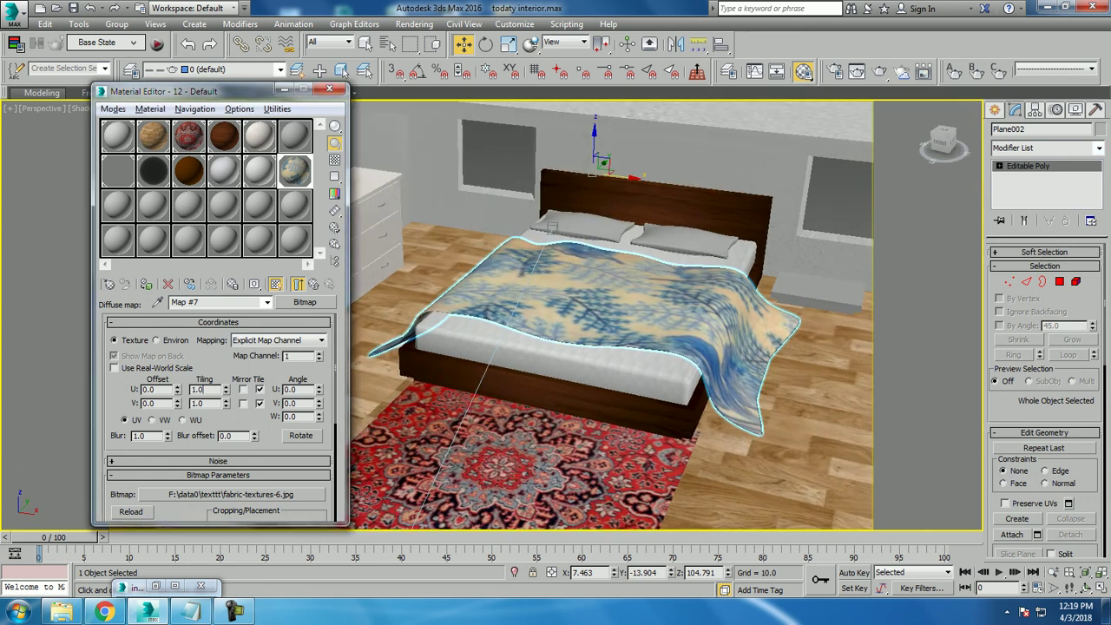
type("3")
key("Tab")
type("3")
key("Return")
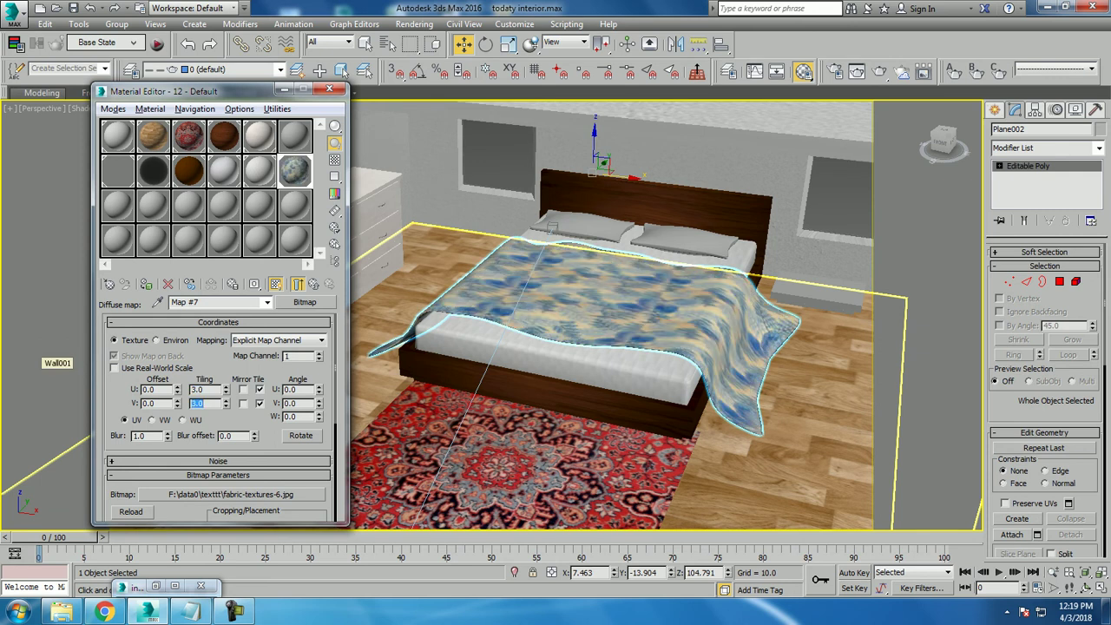
scroll(608, 313, "up", 4)
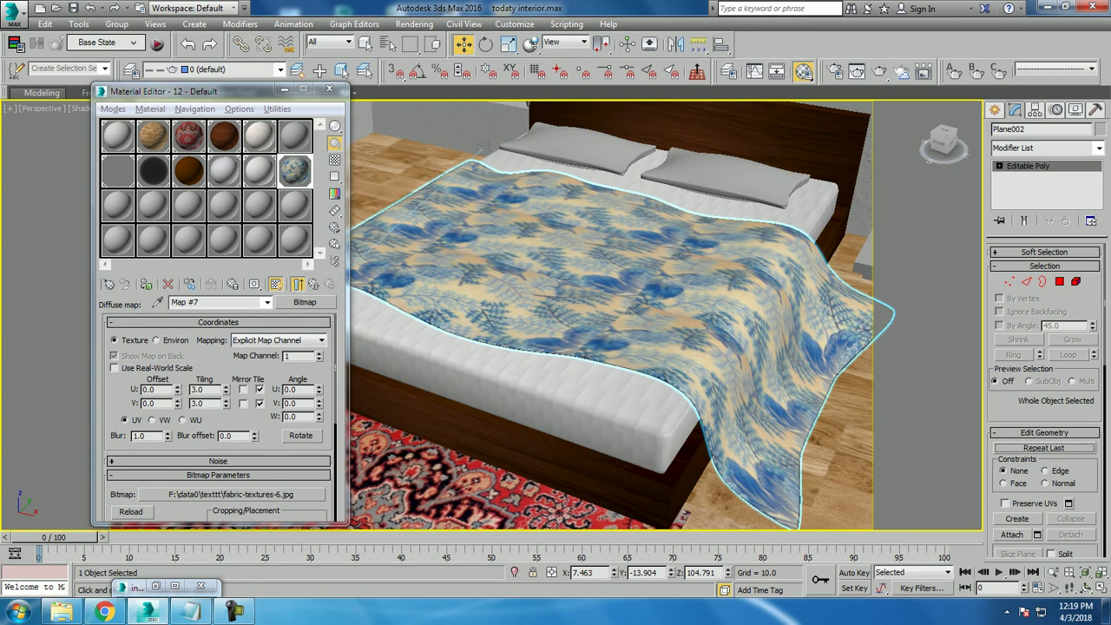
type("1")
key("Tab")
type("1")
key("Return")
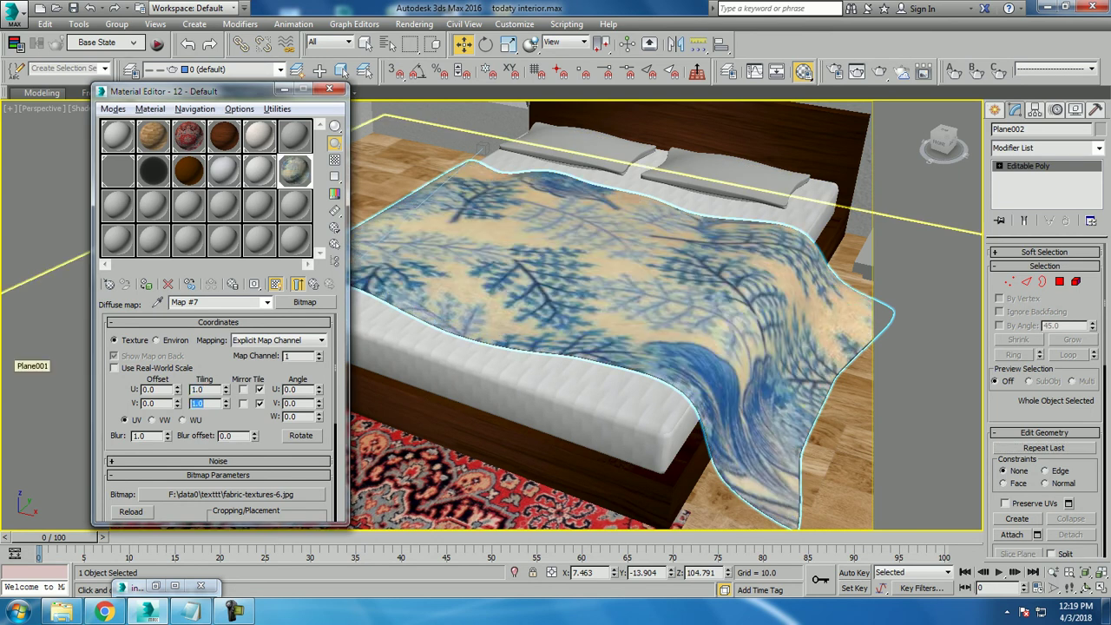
Add a UVW Map modifier with Box mapping to the bedspread.
left_click(1098, 147)
key("u")
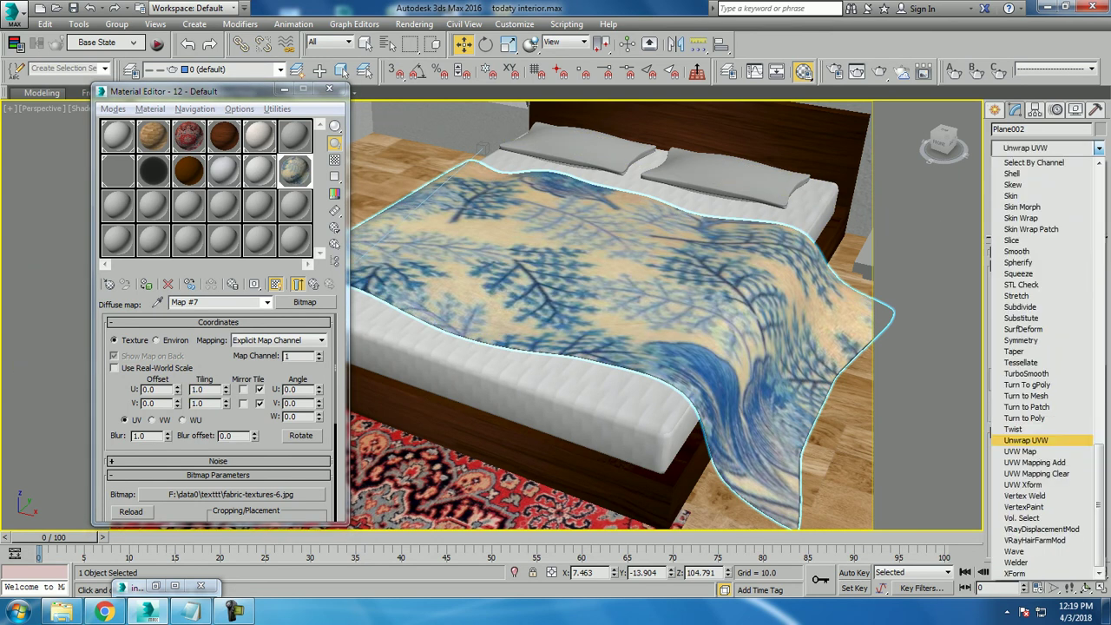
key("Return")
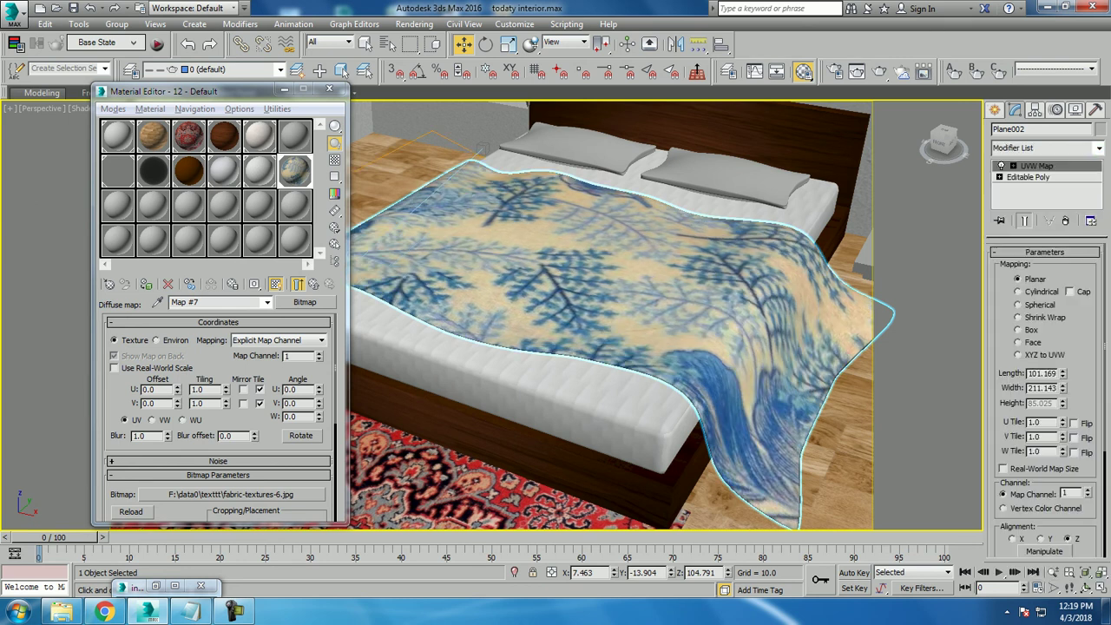
left_click(1018, 330)
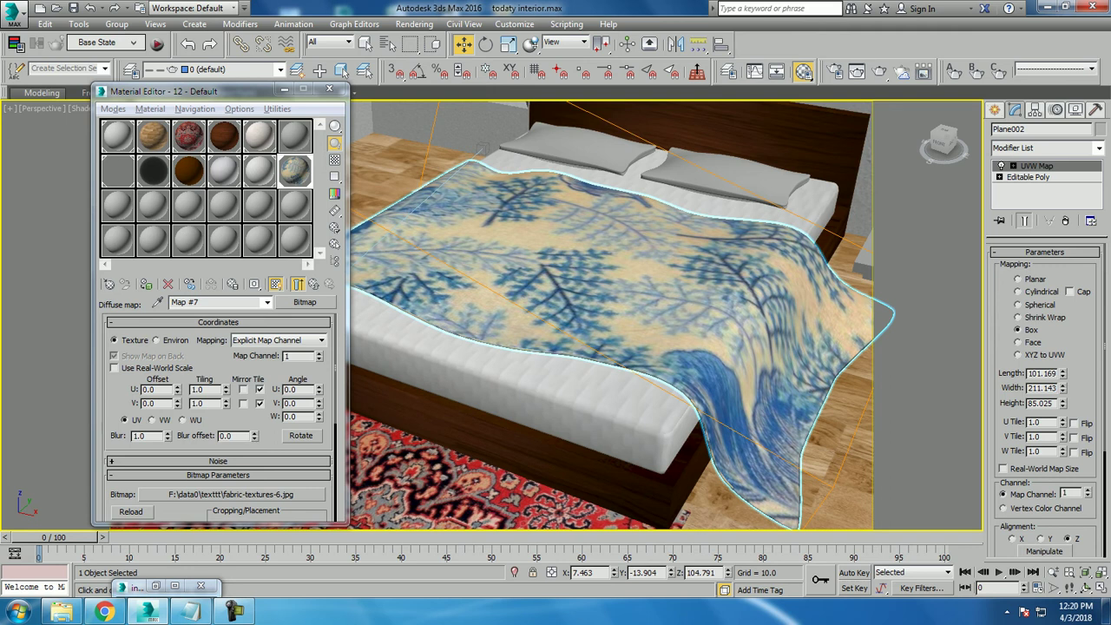
Collapse the bedspread into an Editable Poly and select the right-hand pillow.
mouse_move(607, 312)
middle_mouse_down("alt")
mouse_move(555, 286)
mouse_move(620, 242)
middle_mouse_up("alt")
right_click(620, 242)
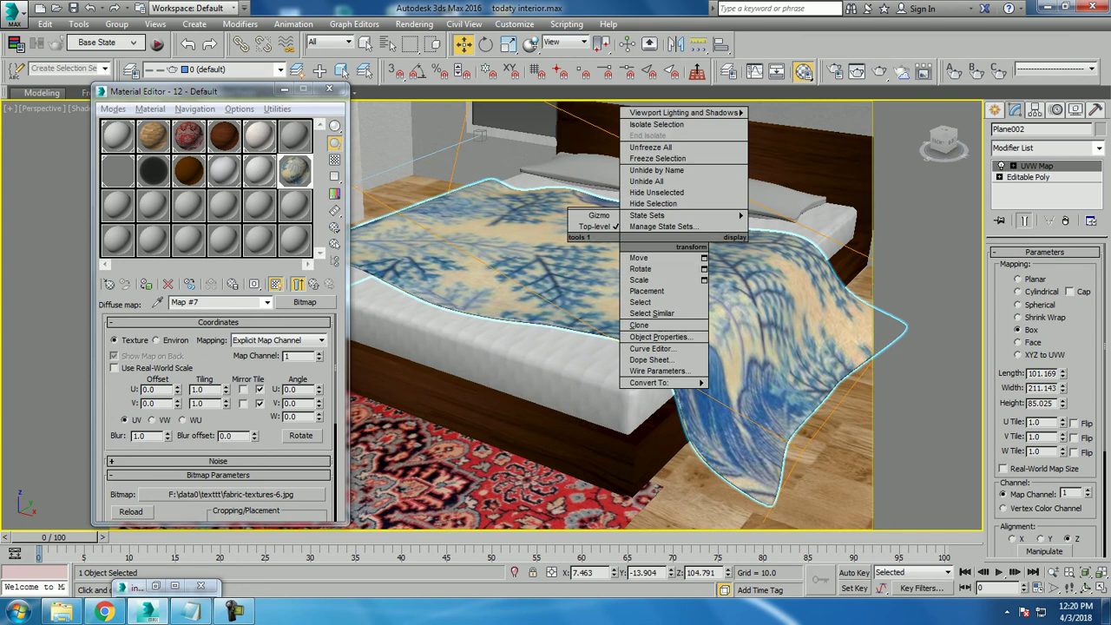
left_click(756, 393)
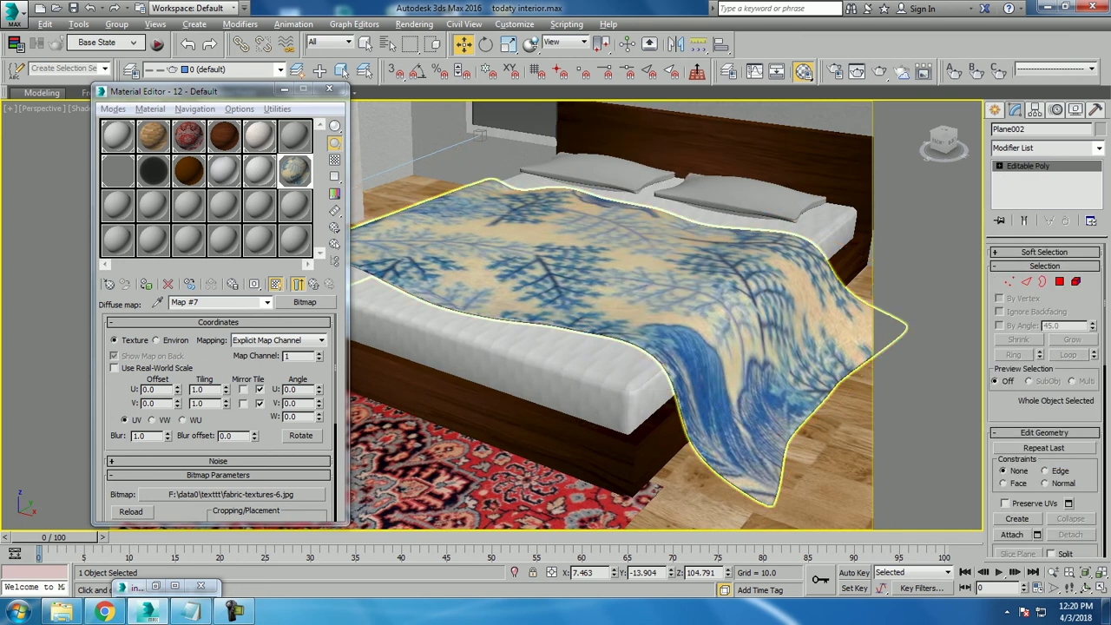
middle_click_drag(756, 393, 729, 374, "alt")
left_click(703, 253)
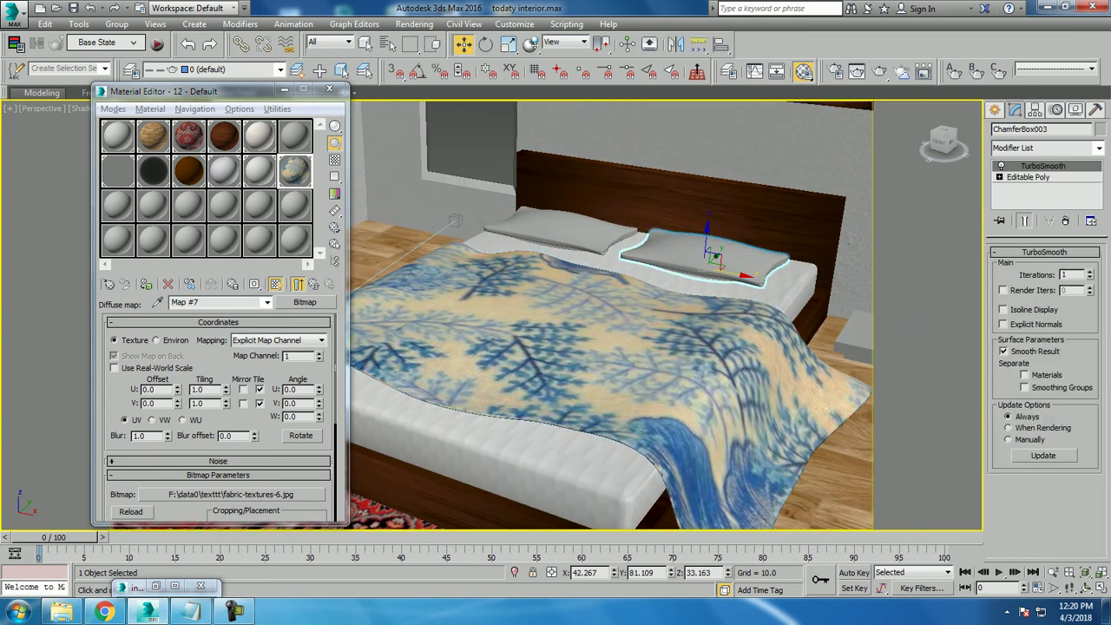
Make an unused slot a VRayMtl, add a diffuse Bitmap, and right-click the first texture file.
left_click(117, 206)
left_click(304, 301)
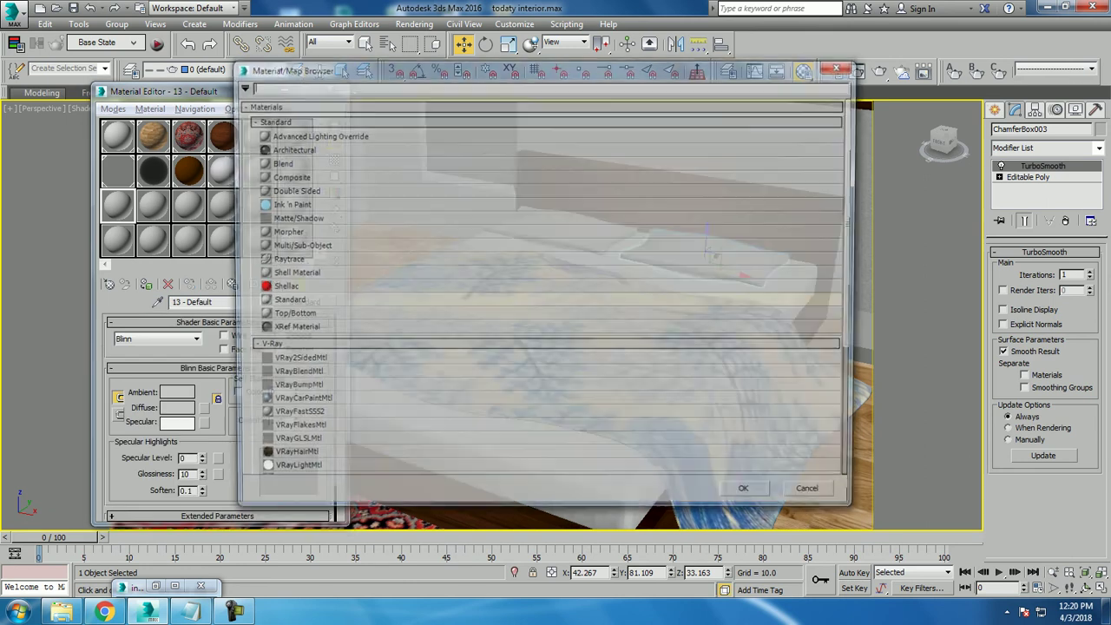
double_click(286, 403)
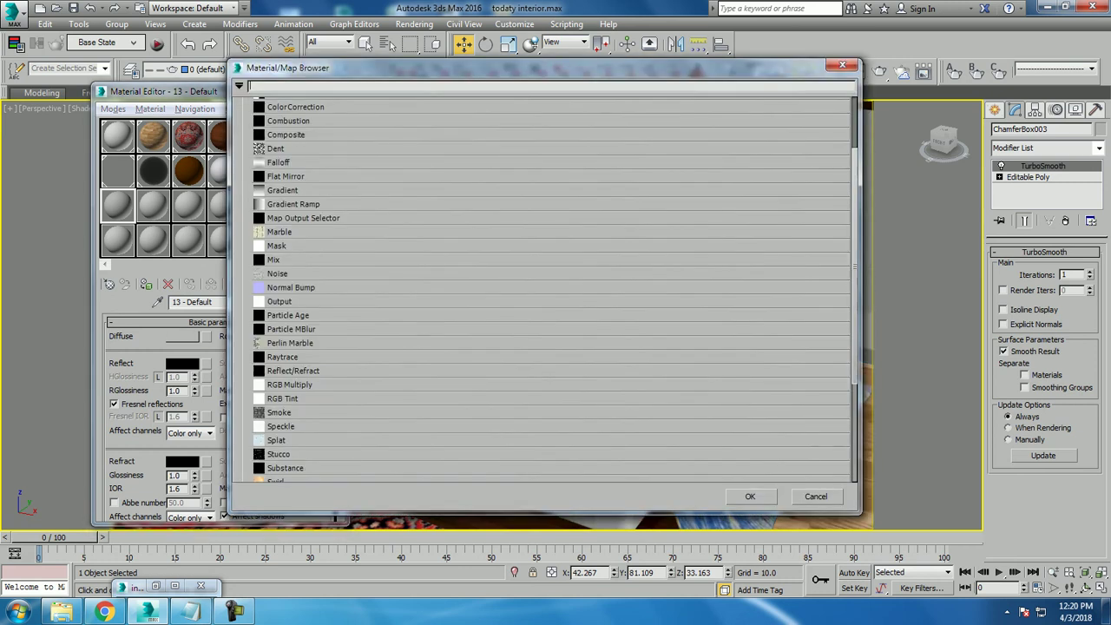
double_click(315, 135)
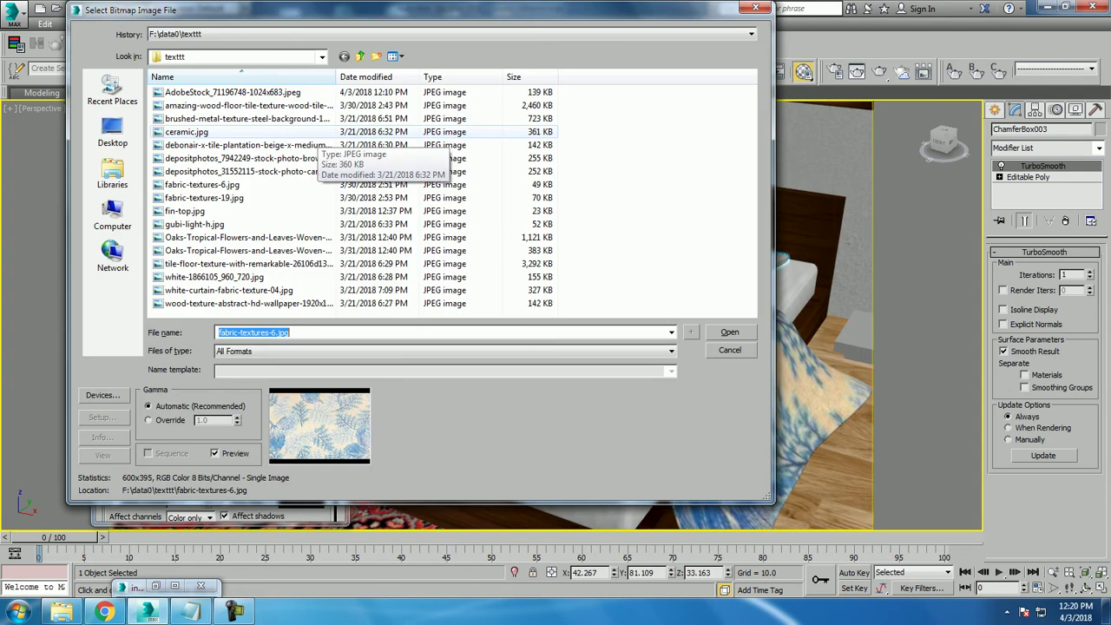
left_click(242, 92)
right_click(241, 92)
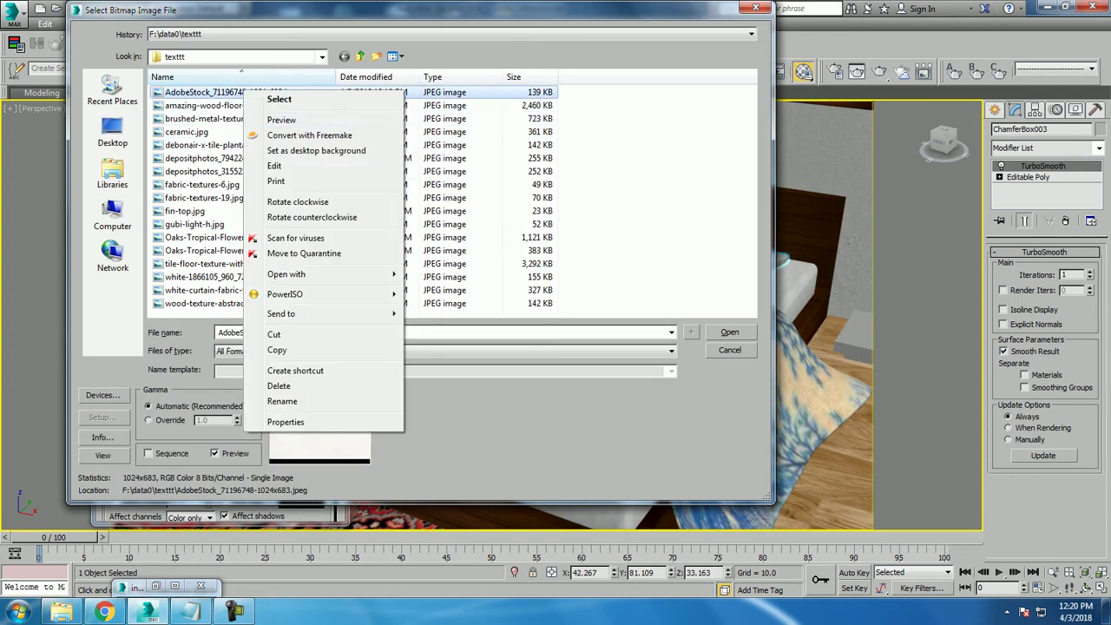
Preview the textures, stepping forward then back one to the red plaid fabric-textures-19.jpg.
left_click(282, 120)
key("Right")
key("Right")
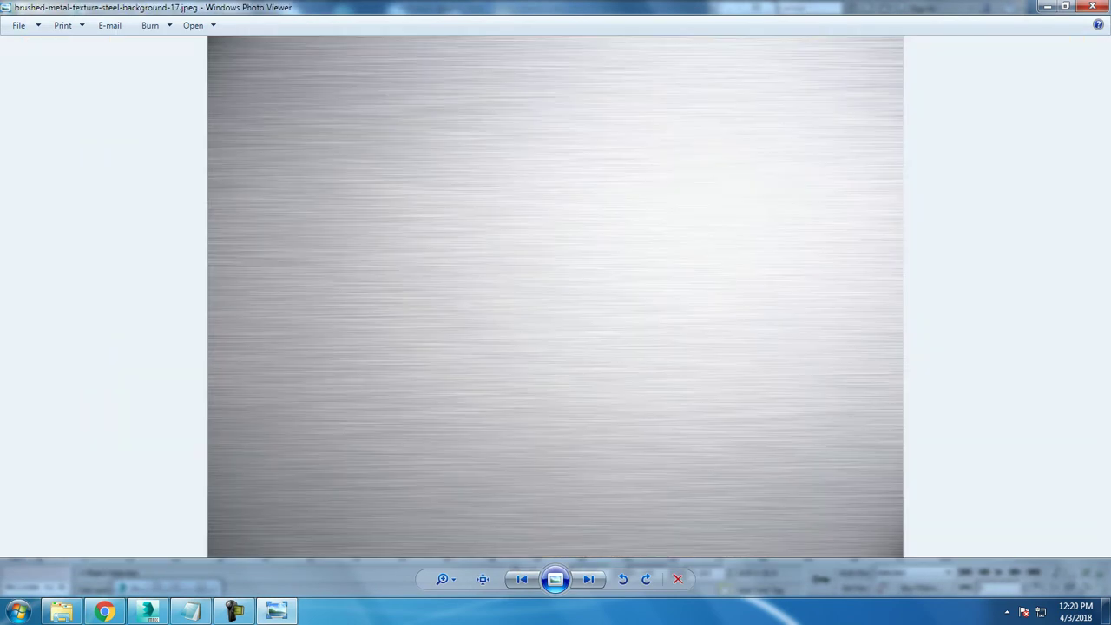
key("Right")
key("Right")
key("Right")
key("Right")
key("Right")
key("Right")
key("Right")
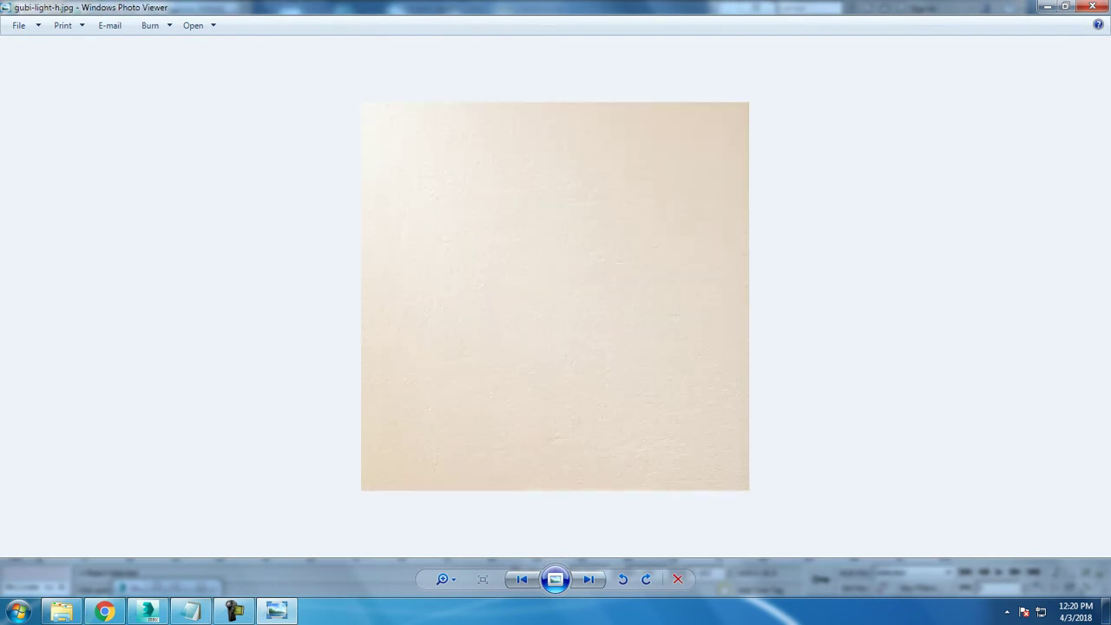
key("Right")
key("Right")
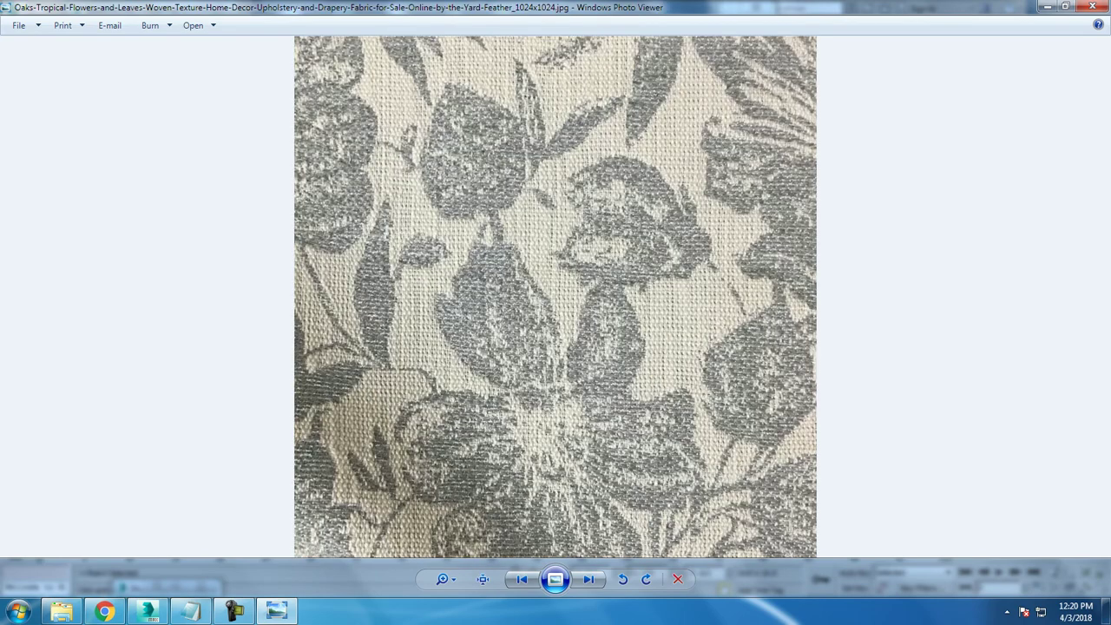
key("Right")
key("Right")
key("Right")
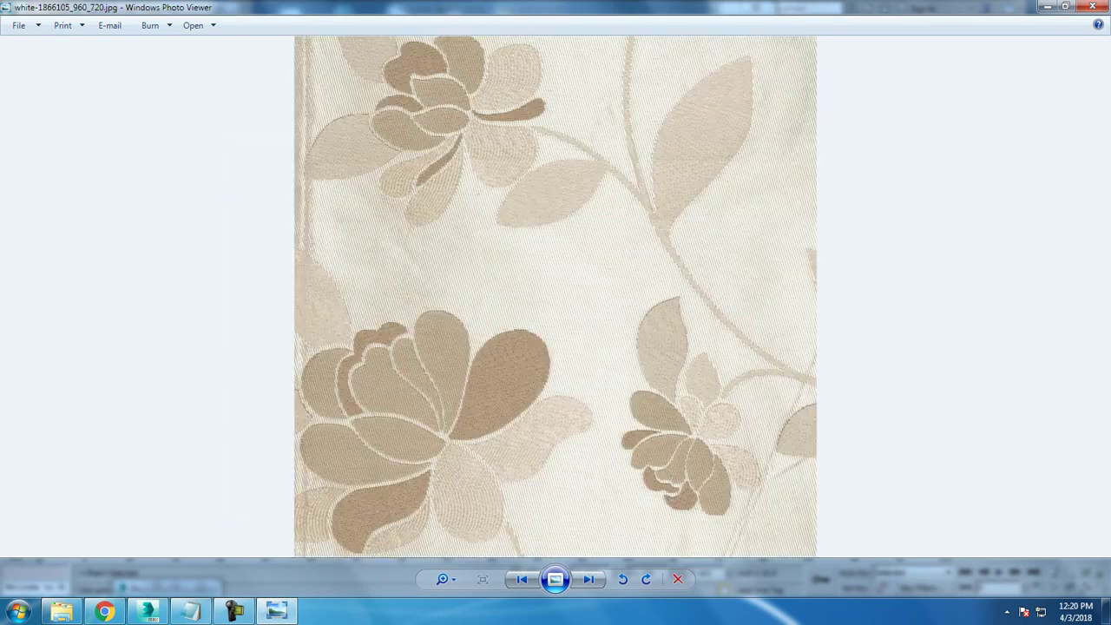
key("Right")
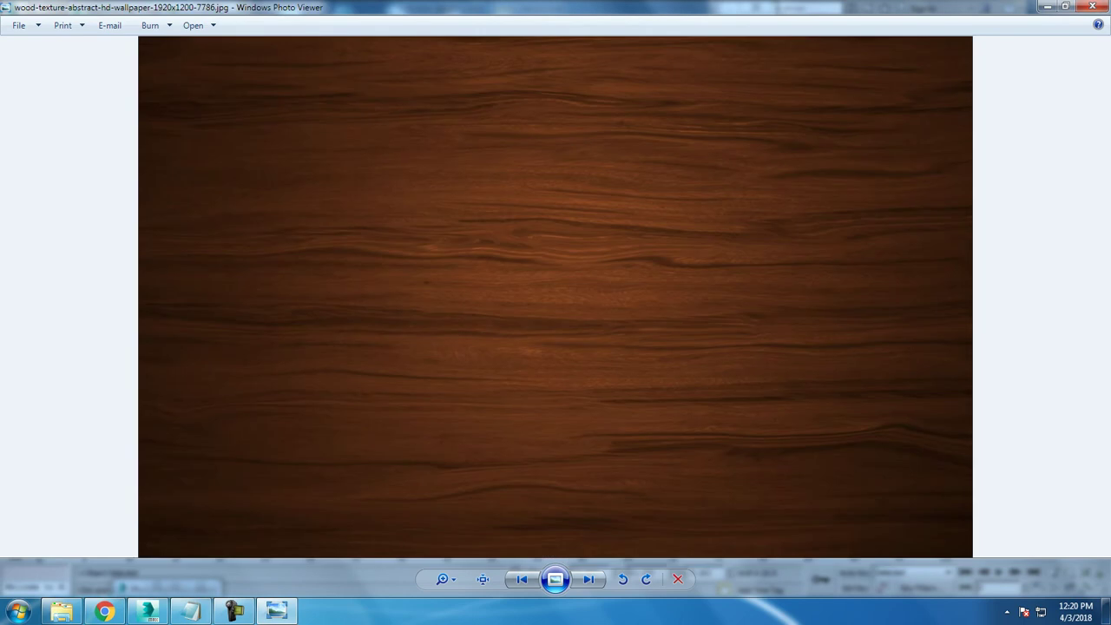
key("Right")
key("Right")
key("Right")
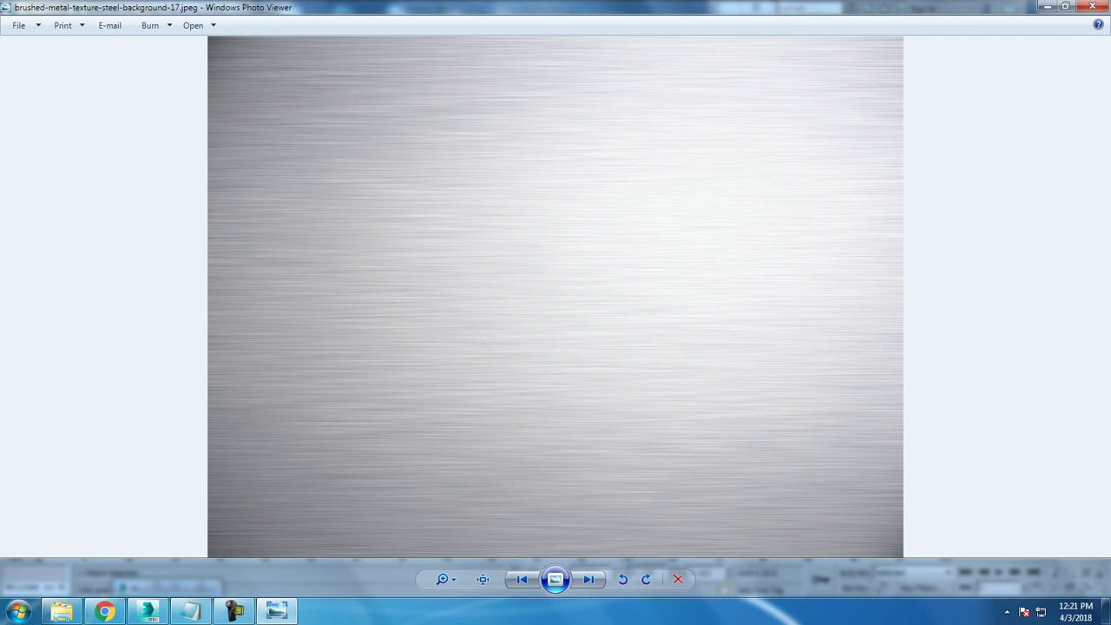
key("Right")
key("Right")
key("Right")
key("Right")
key("Right")
key("Right")
key("Left")
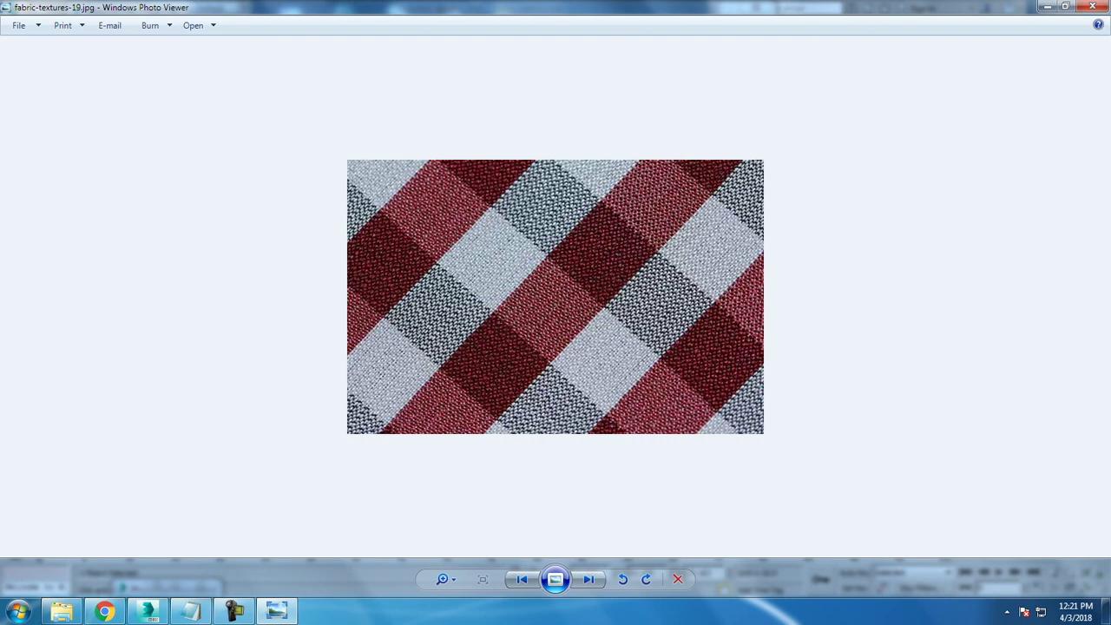
Load fabric-textures-19.jpg as diffuse map and apply the plaid material to the right pillow.
left_click(1092, 7)
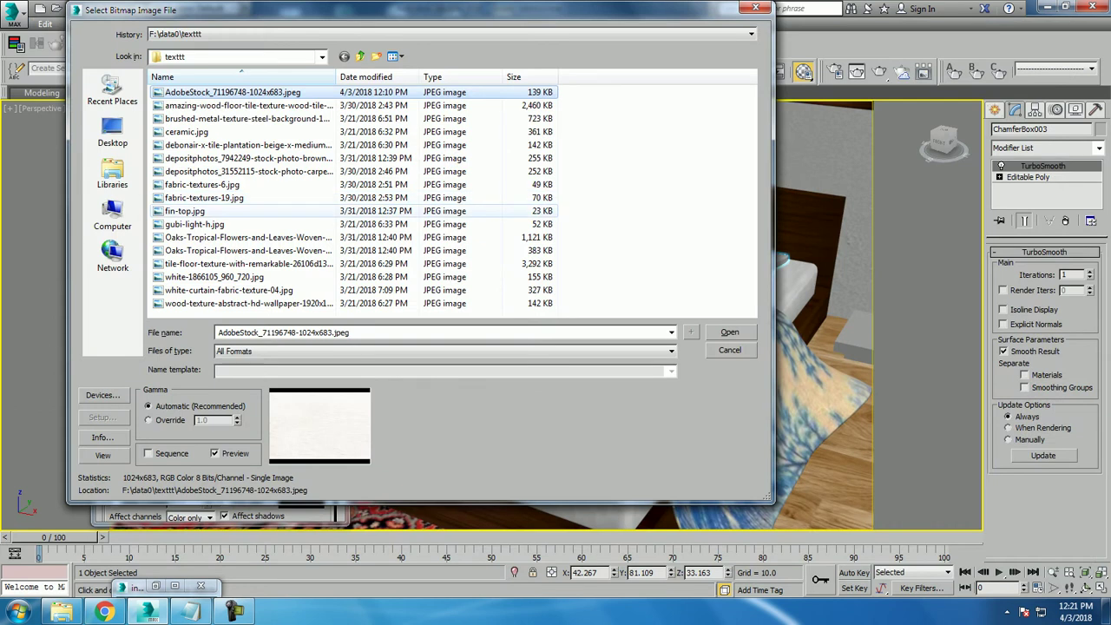
left_click(185, 211)
left_click(201, 185)
left_click(204, 198)
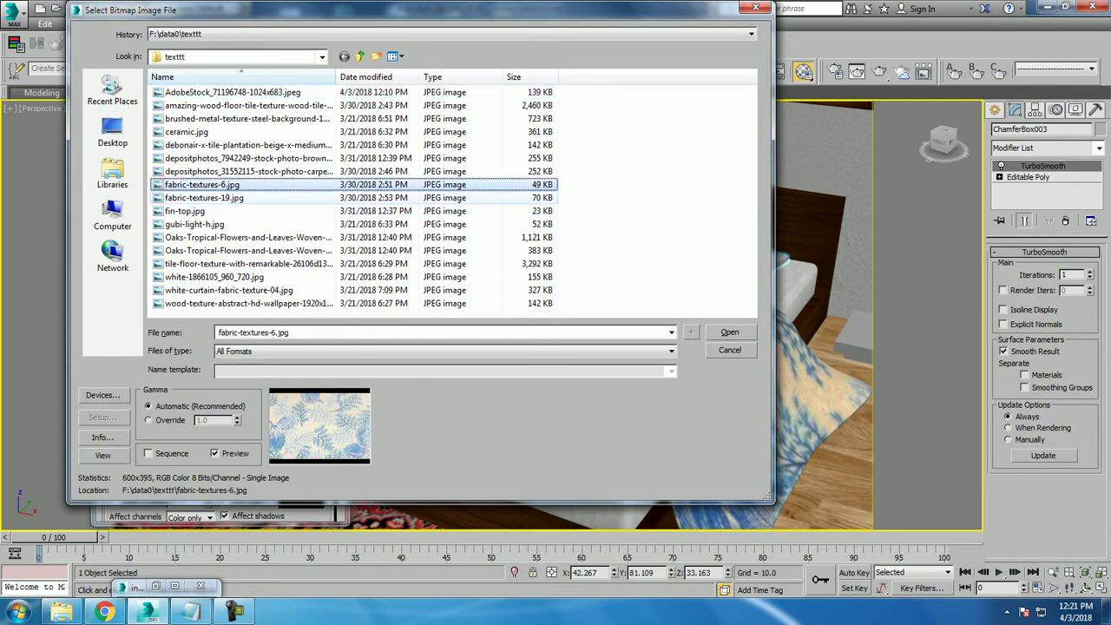
key("Return")
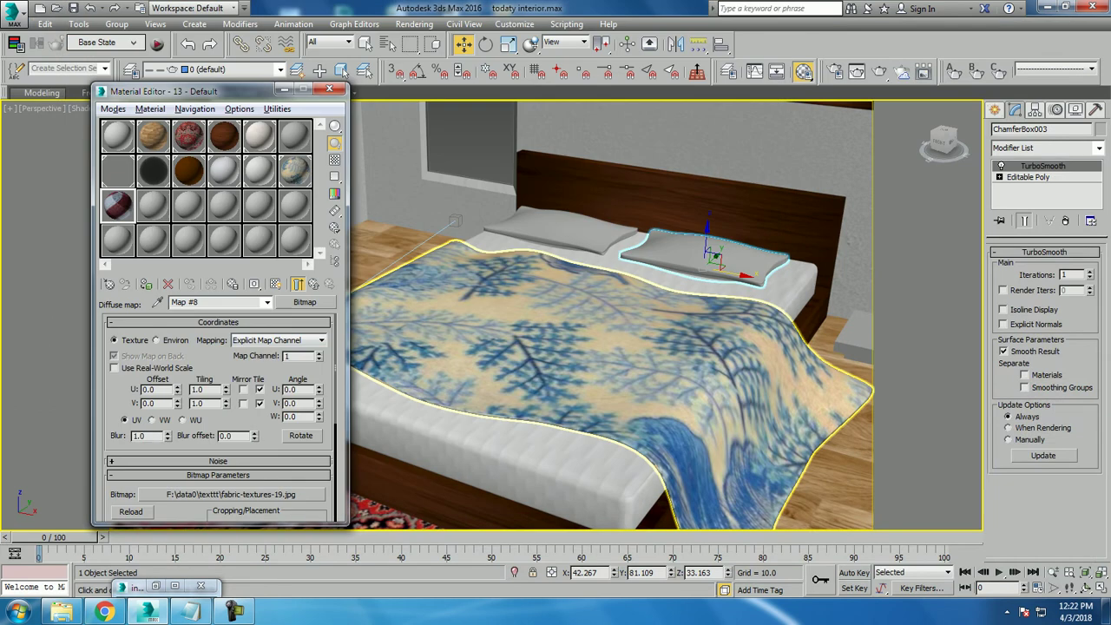
left_click(146, 284)
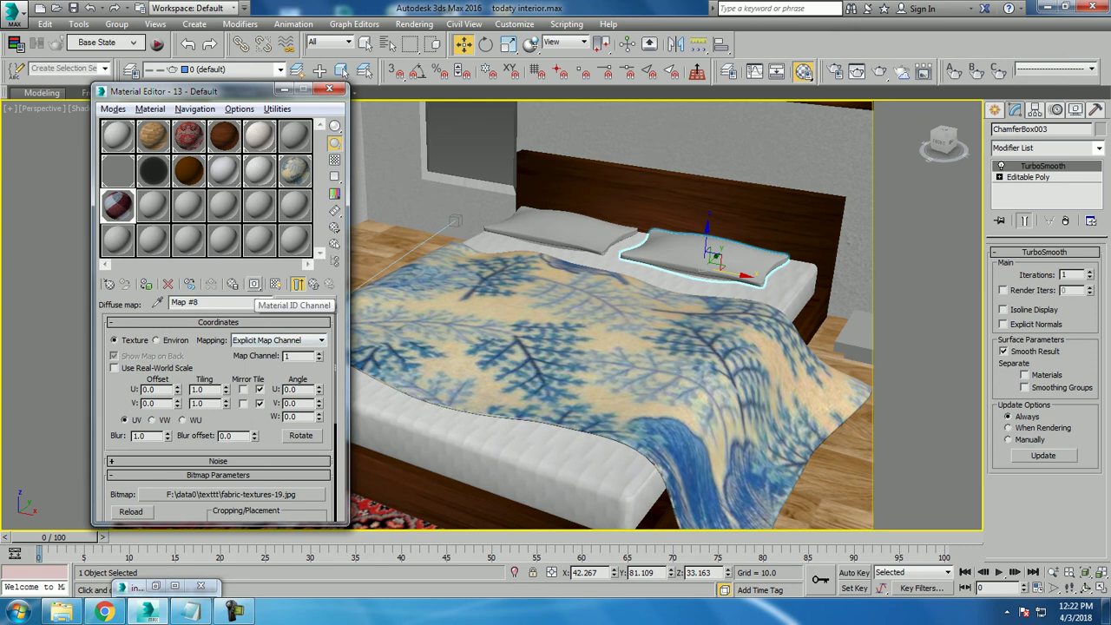
left_click(274, 284)
Assign the same plaid material to the left pillow and view the whole room.
left_click(556, 228)
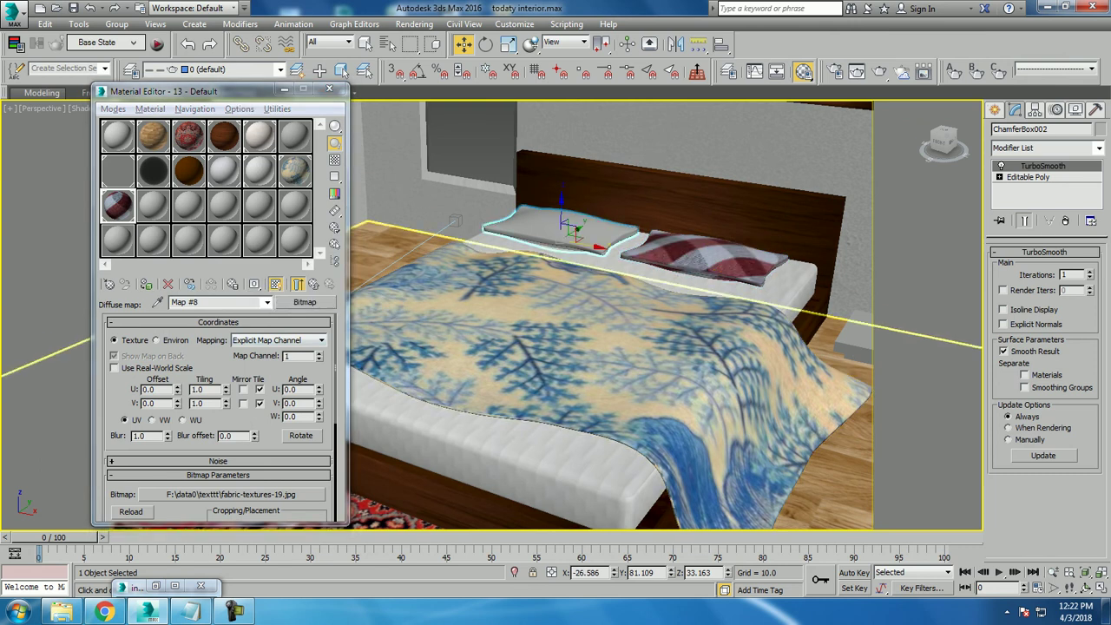
left_click(146, 283)
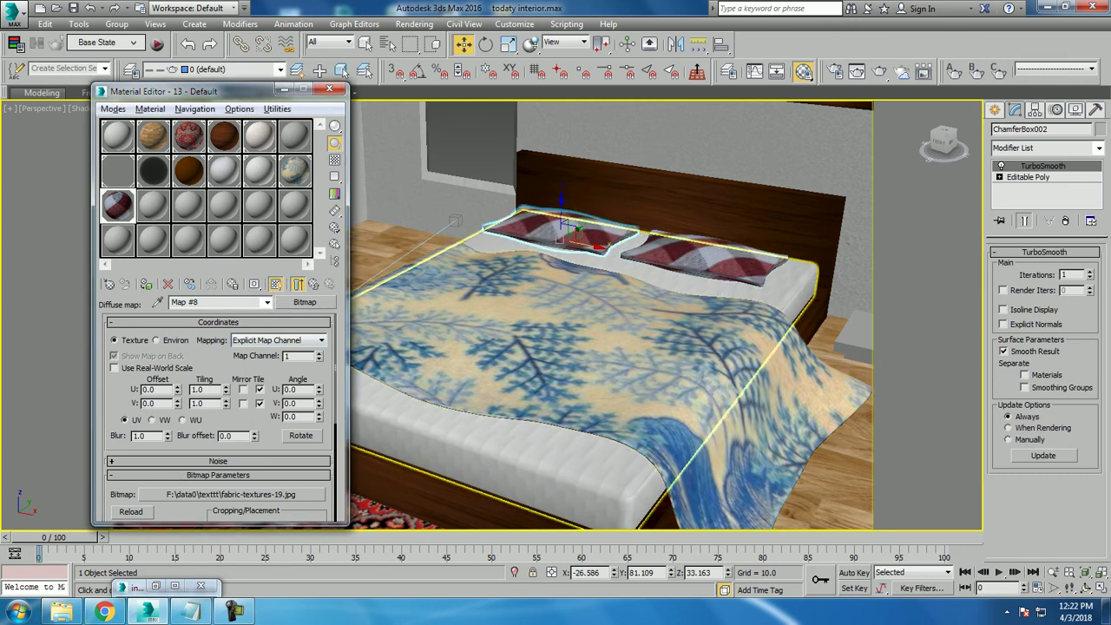
scroll(562, 230, "up", 5)
scroll(555, 230, "down", 4)
scroll(556, 230, "down", 2)
scroll(556, 230, "down", 2)
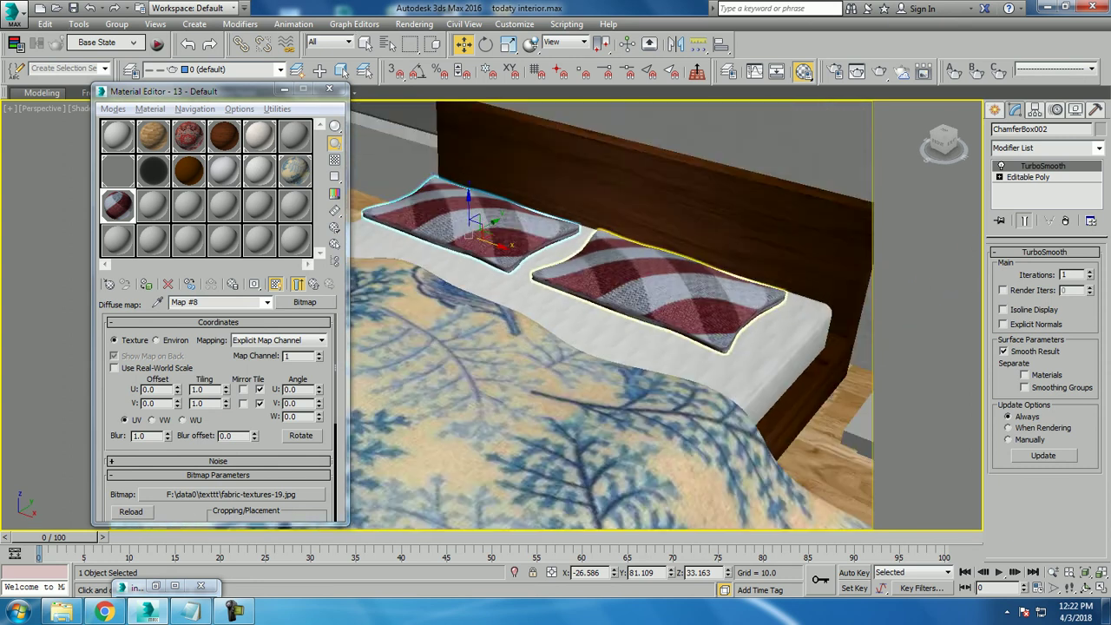
scroll(555, 230, "down", 1)
scroll(555, 230, "down", 5)
middle_click_drag(555, 230, 521, 230, "alt")
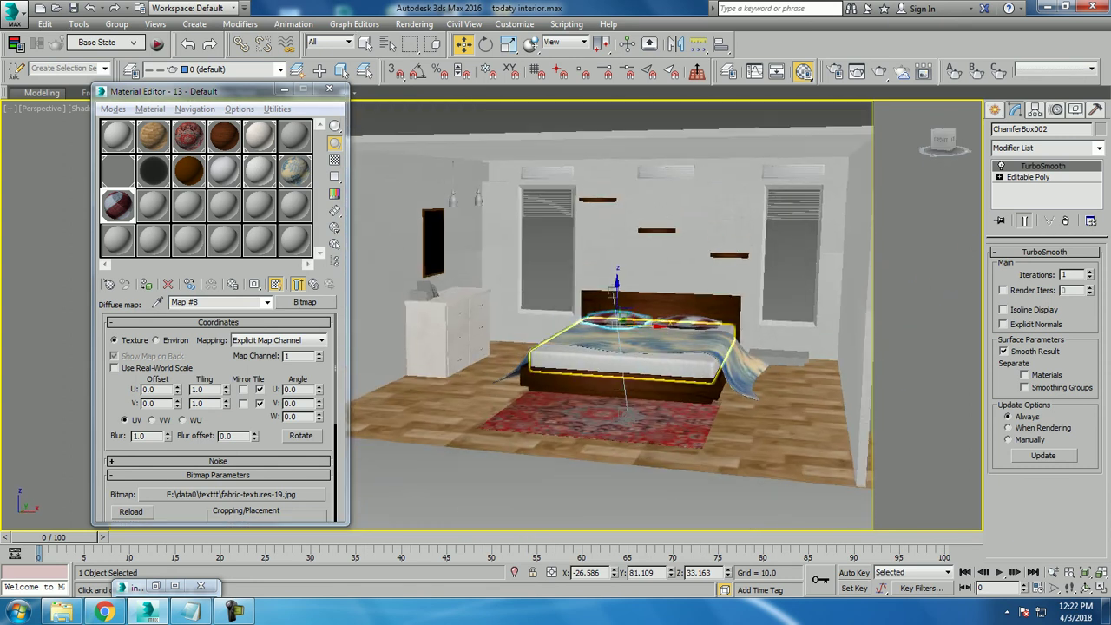
Save the scene to today interior.max with Ctrl+S.
key("ctrl+s")
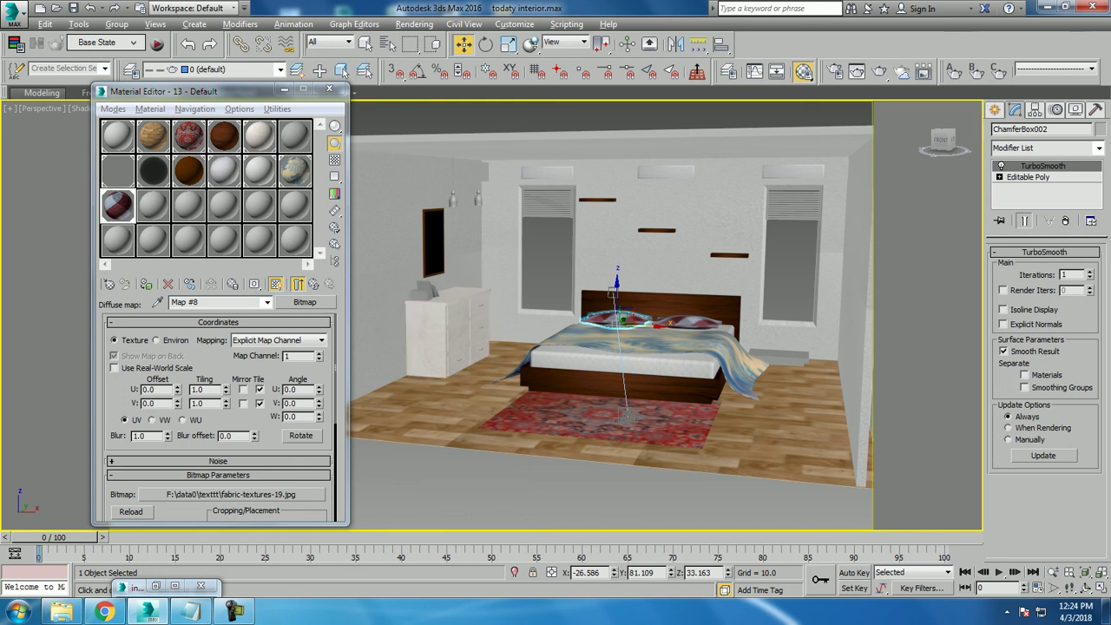
Save the scene, then add the line "Thanks for watching.." below the Notepad introduction.
middle_click_drag(607, 347, 633, 339, "alt")
key("ctrl+s")
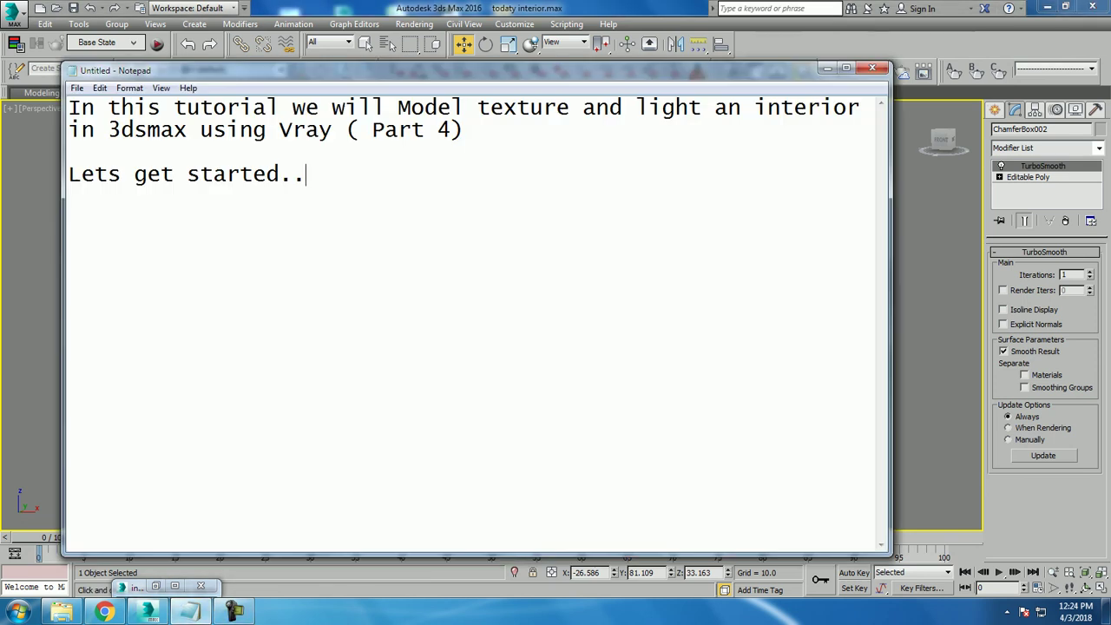
key("Return")
key("Return")
type("Thanks for watching..")
Add the line "contibue to part 5" beneath it, removing the stray letter after "part".
key("Return")
type("contibue to partr")
key("BackSpace")
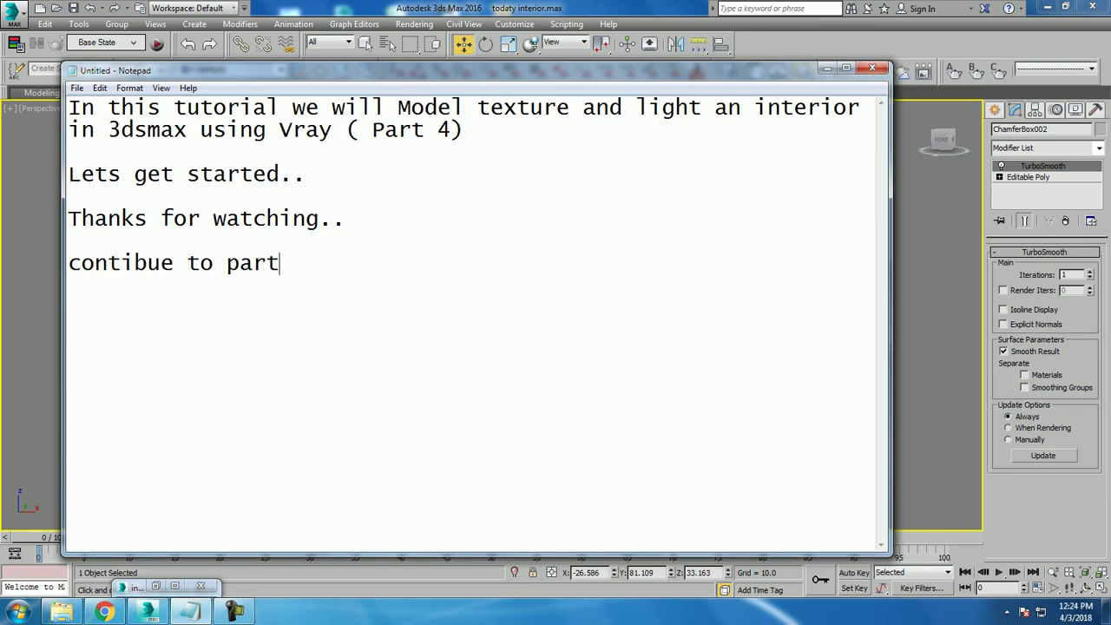
type(" 5")
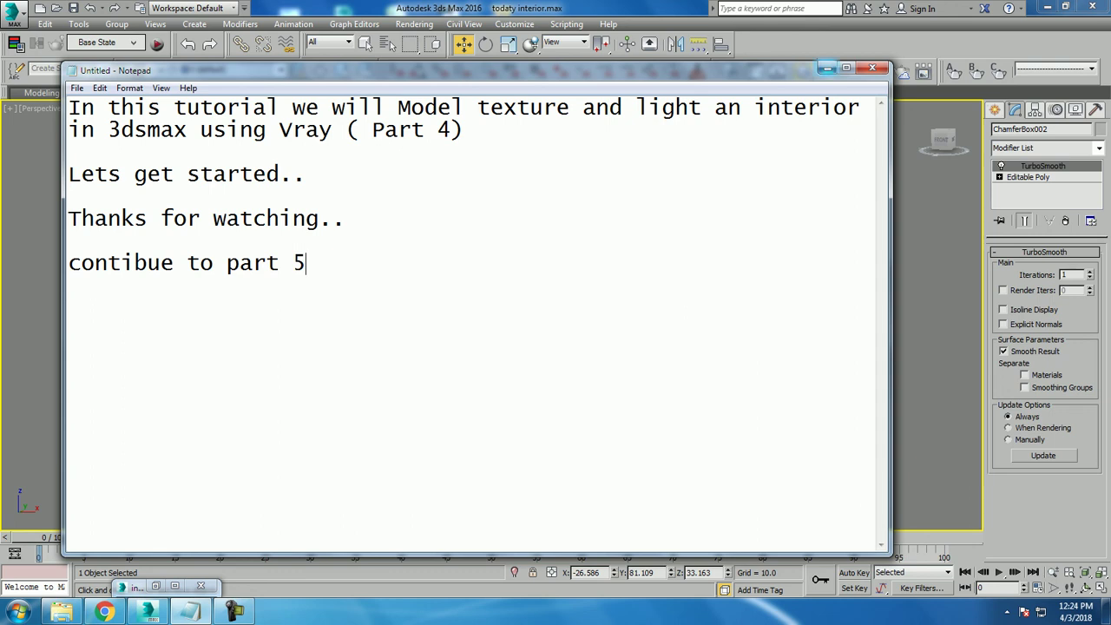